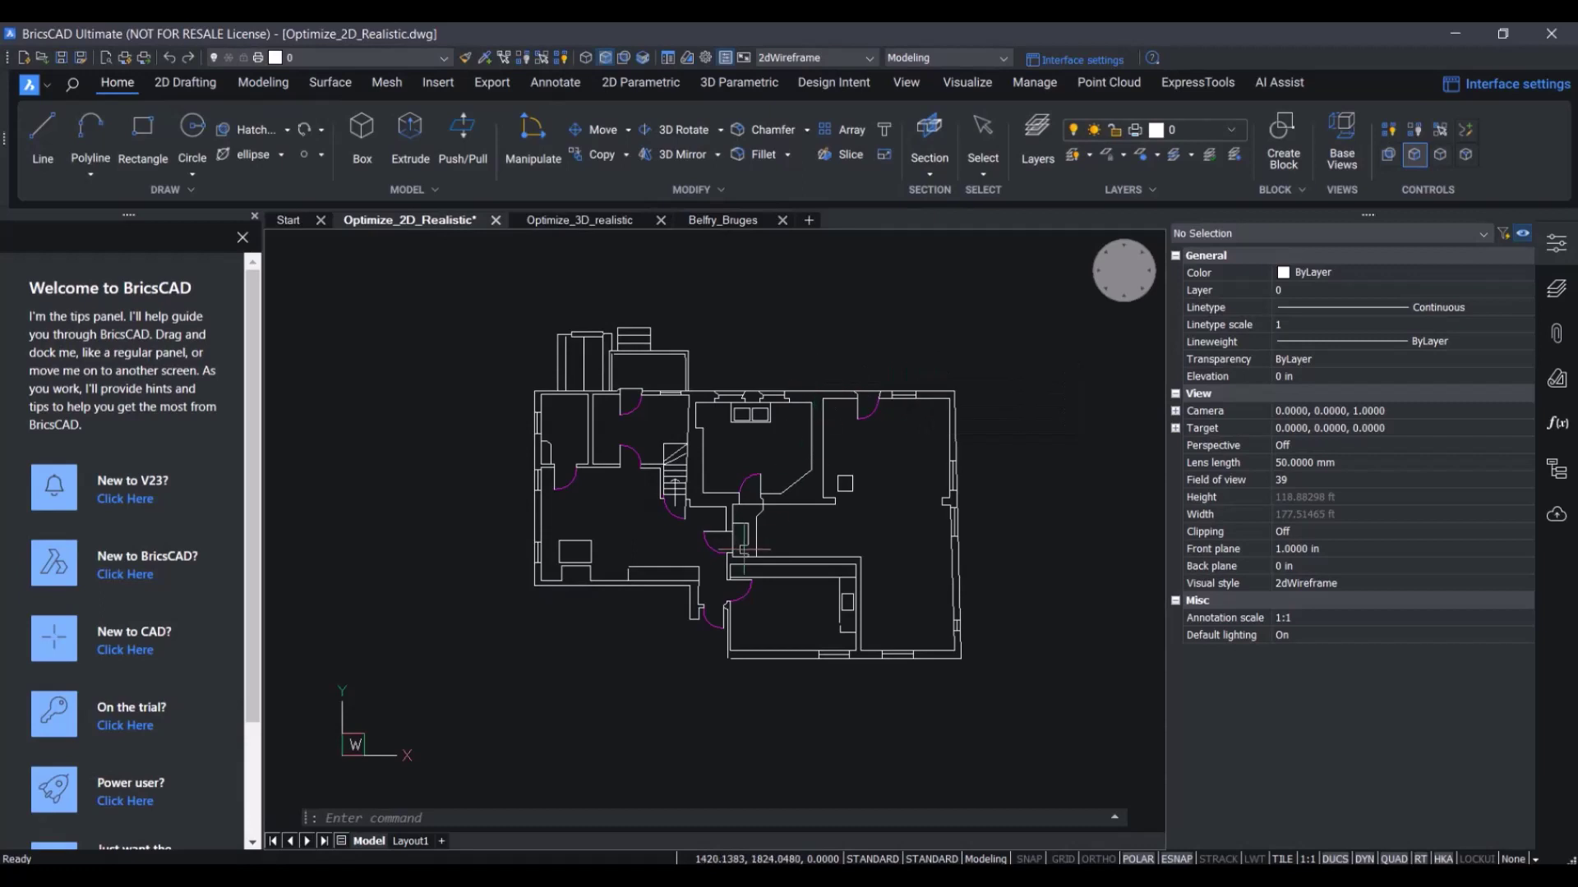
# Zoom in to inspect the slightly slanted vertical wall line in the floor plan.
pyautogui.scroll(5, 703, 592)
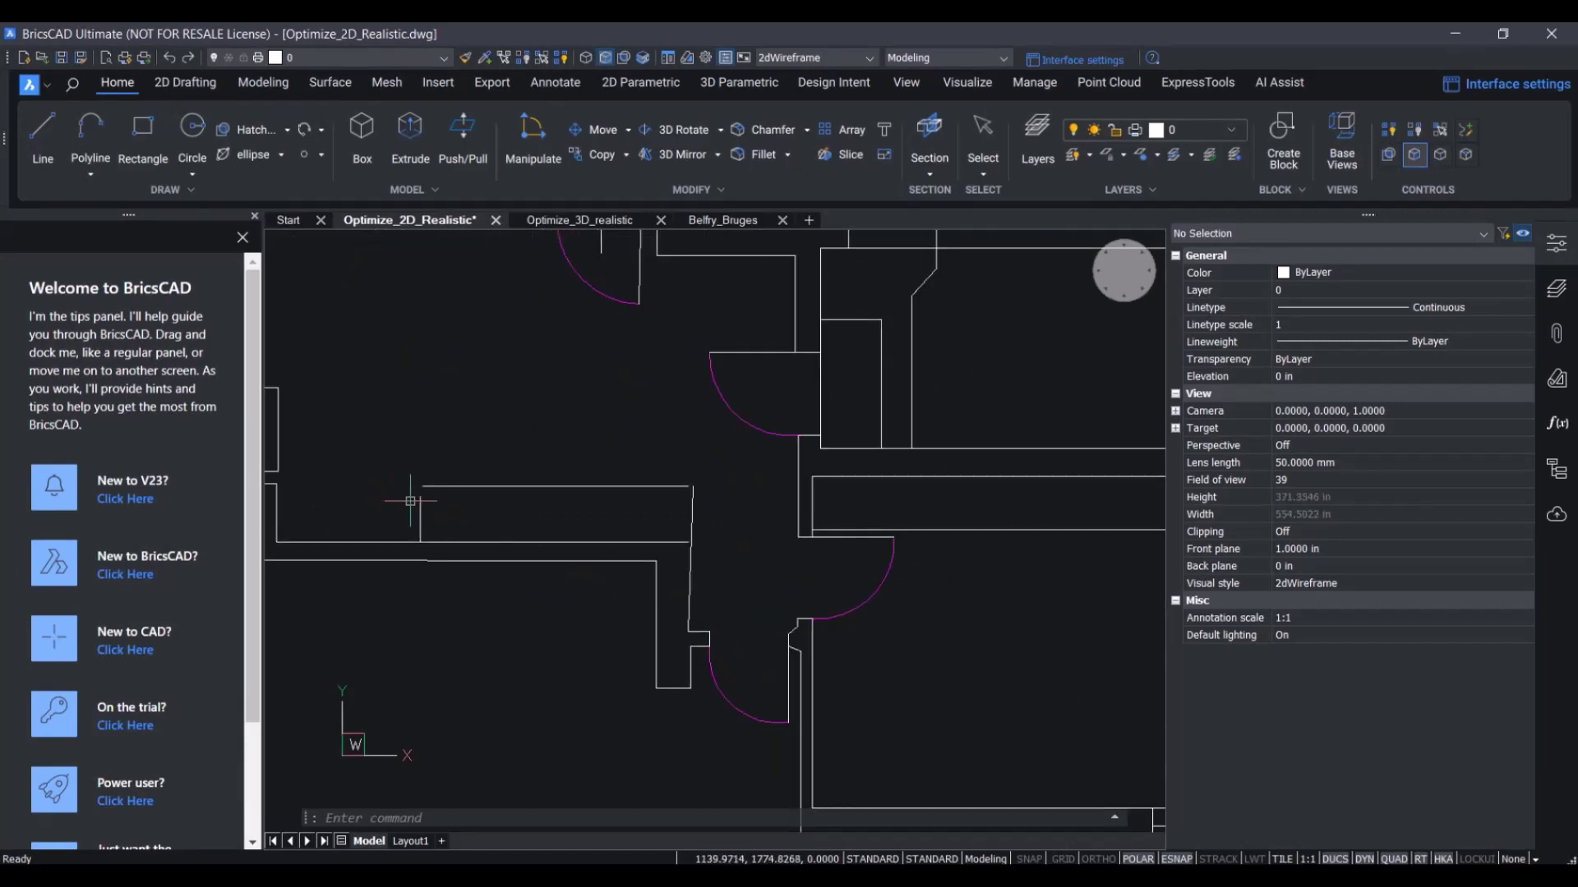
pyautogui.scroll(3, 410, 501)
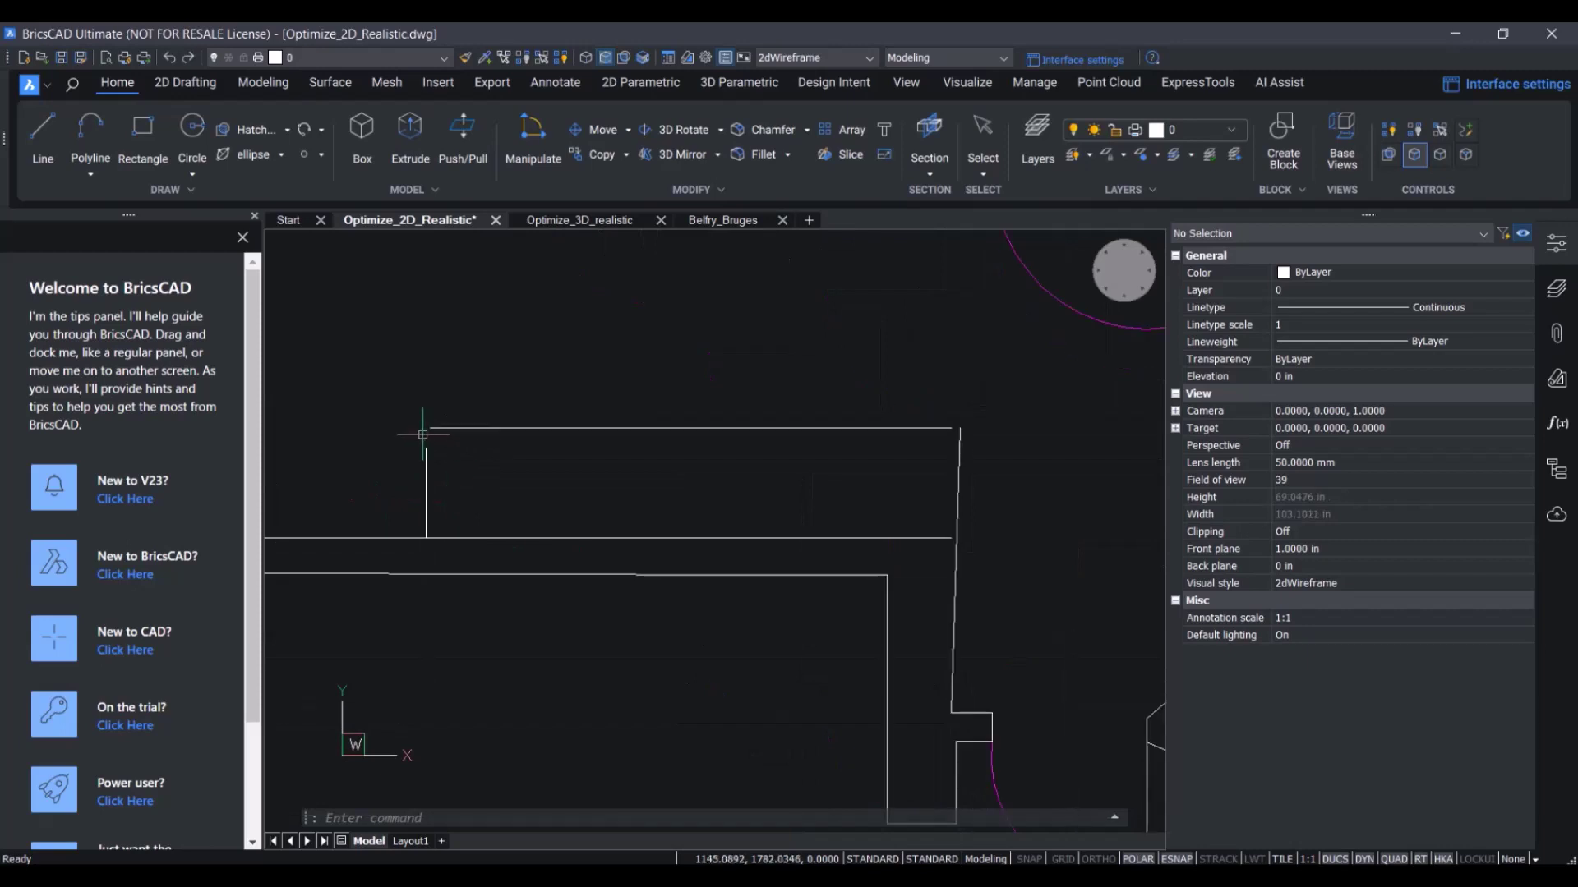
pyautogui.scroll(-2, 974, 429)
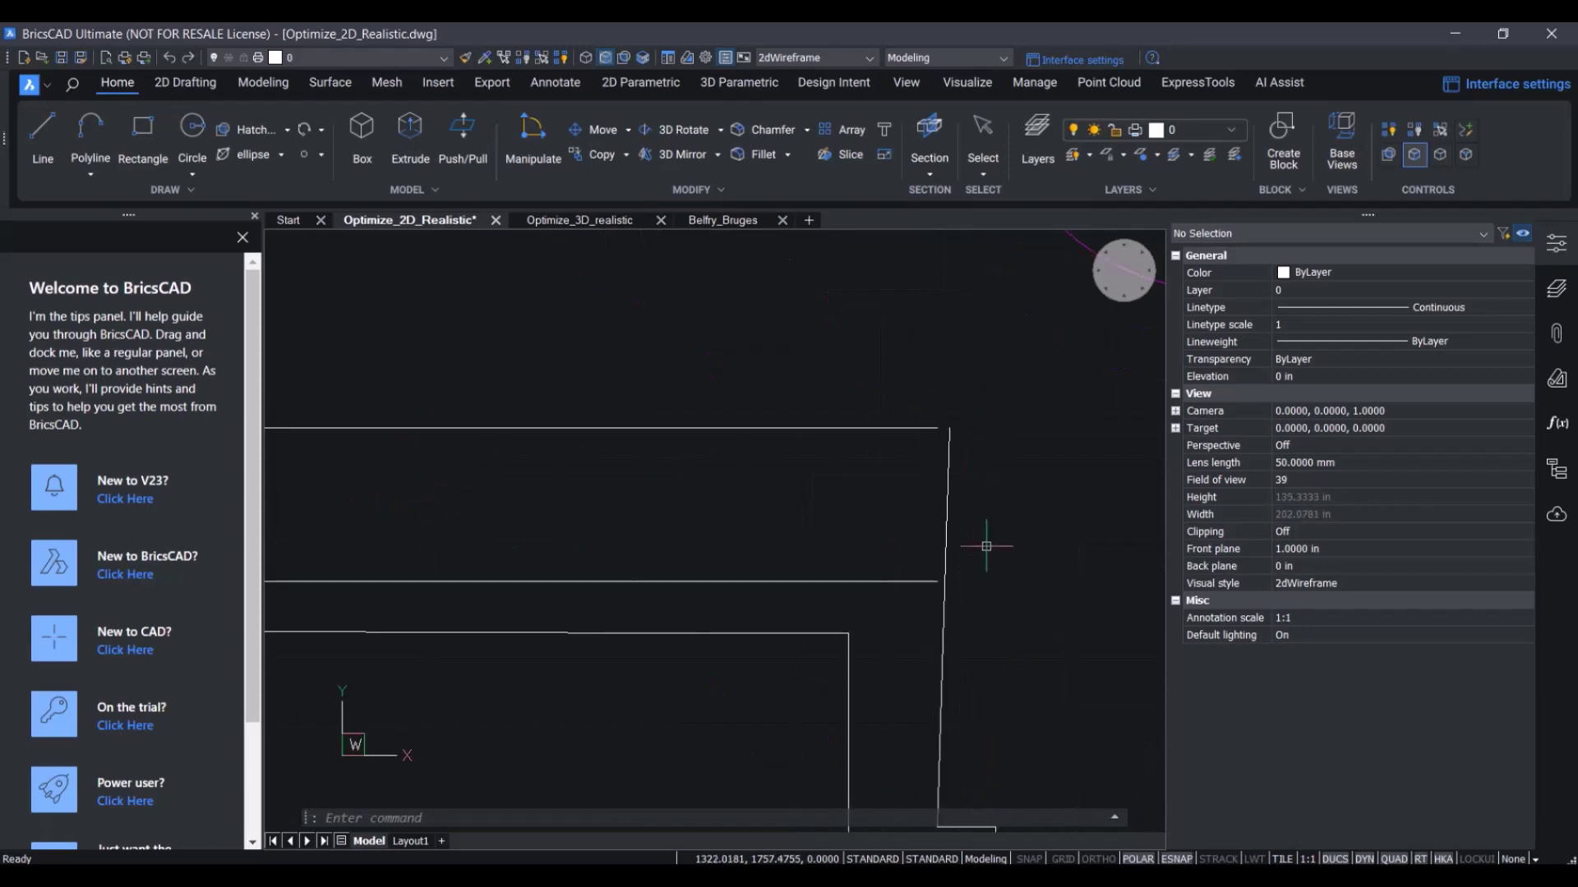
pyautogui.scroll(-1, 986, 545)
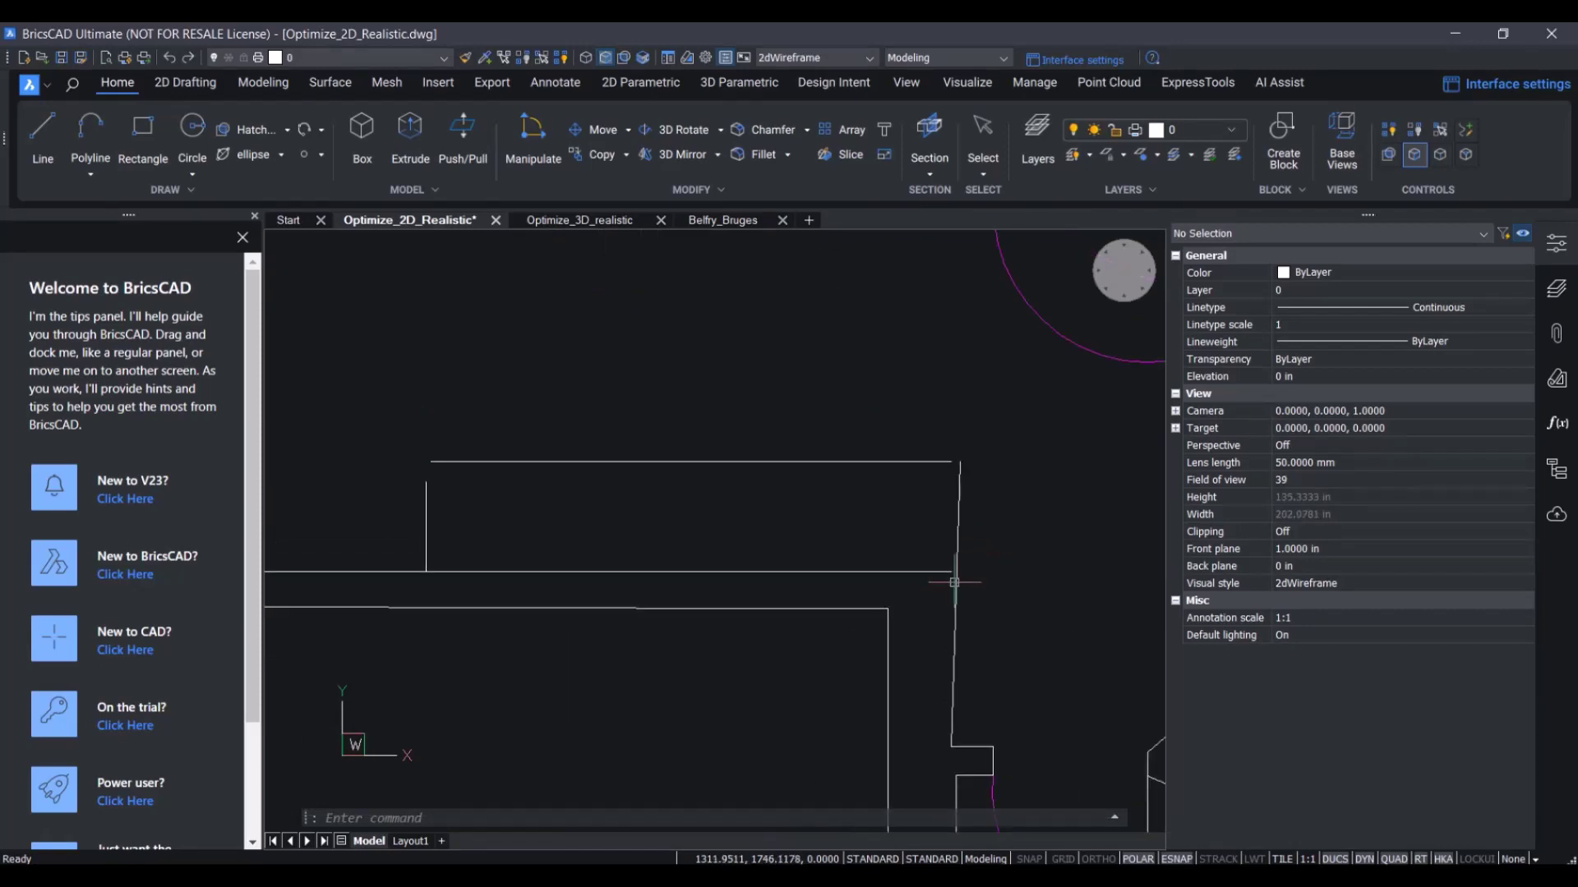
pyautogui.click(957, 534)
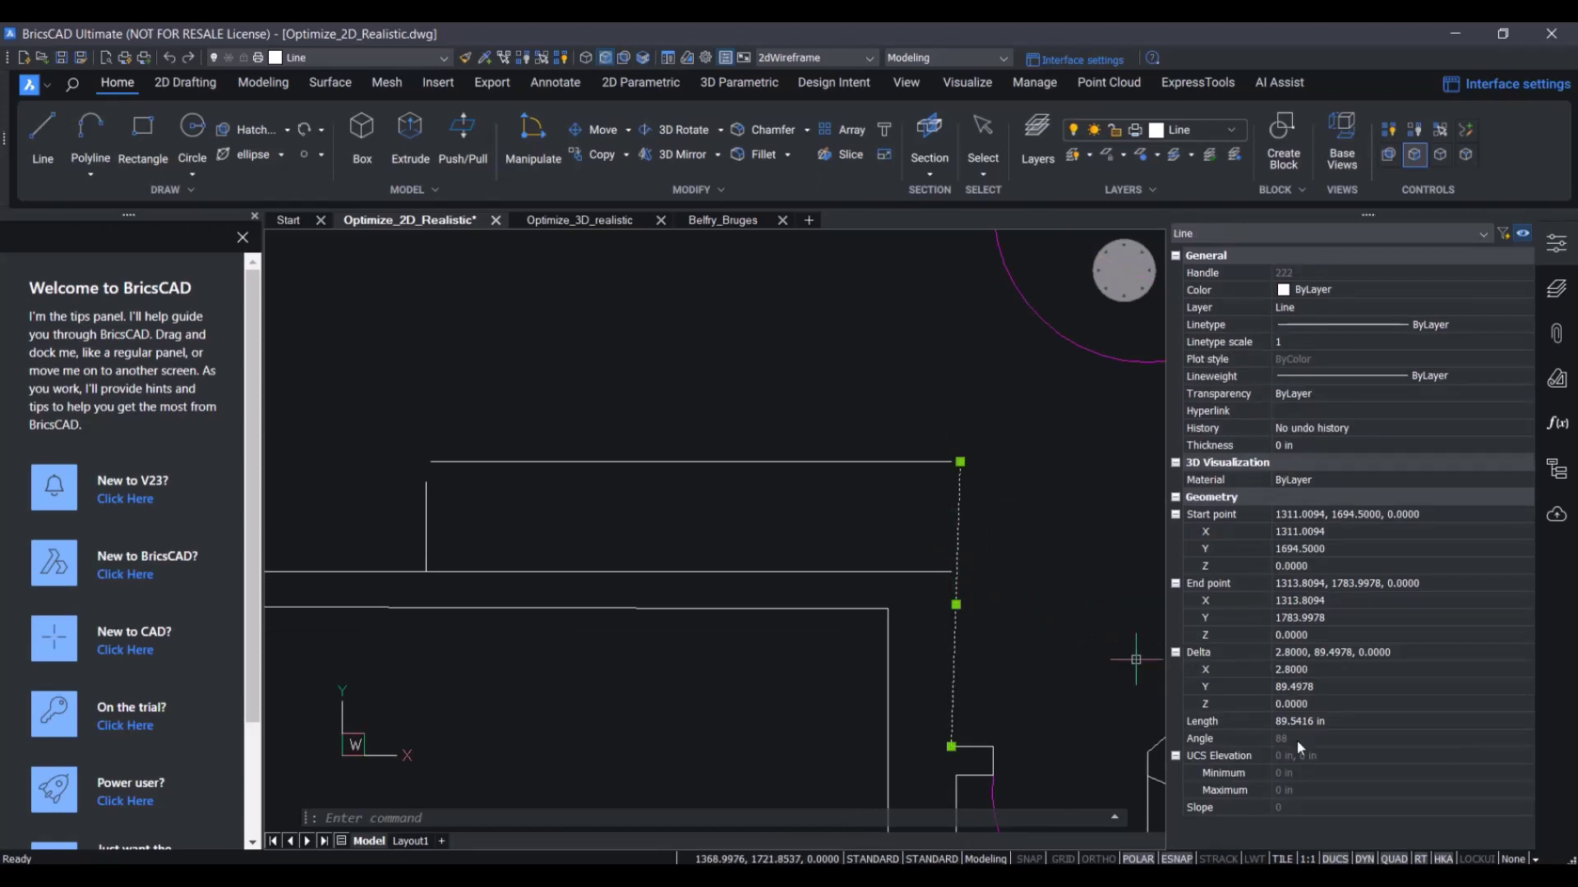
pyautogui.press('Escape')
pyautogui.scroll(-6, 1063, 641)
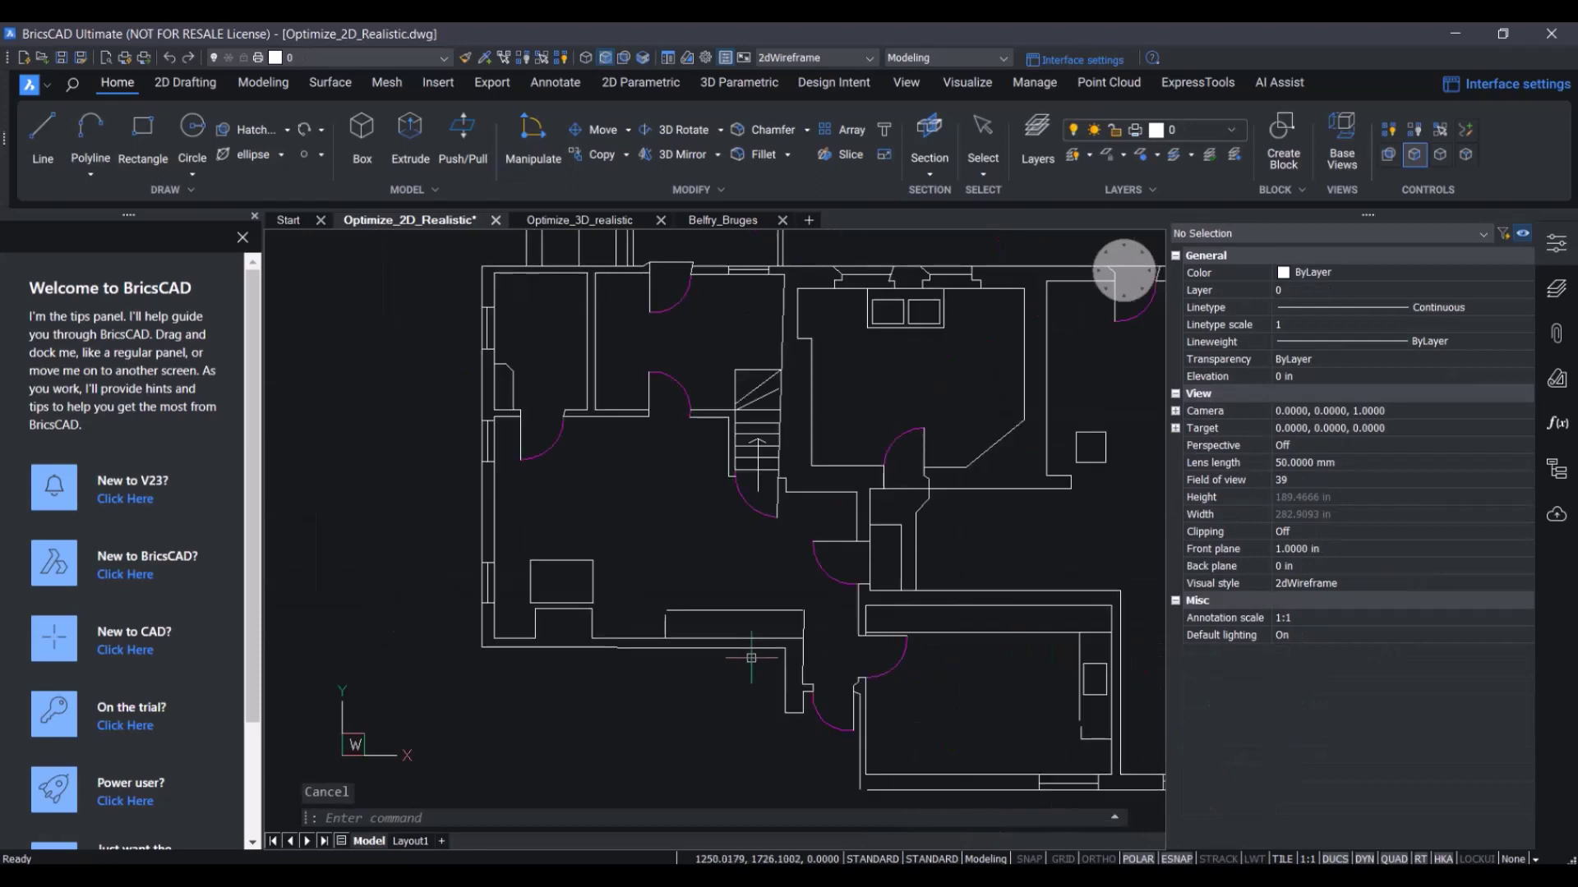
pyautogui.scroll(4, 1016, 532)
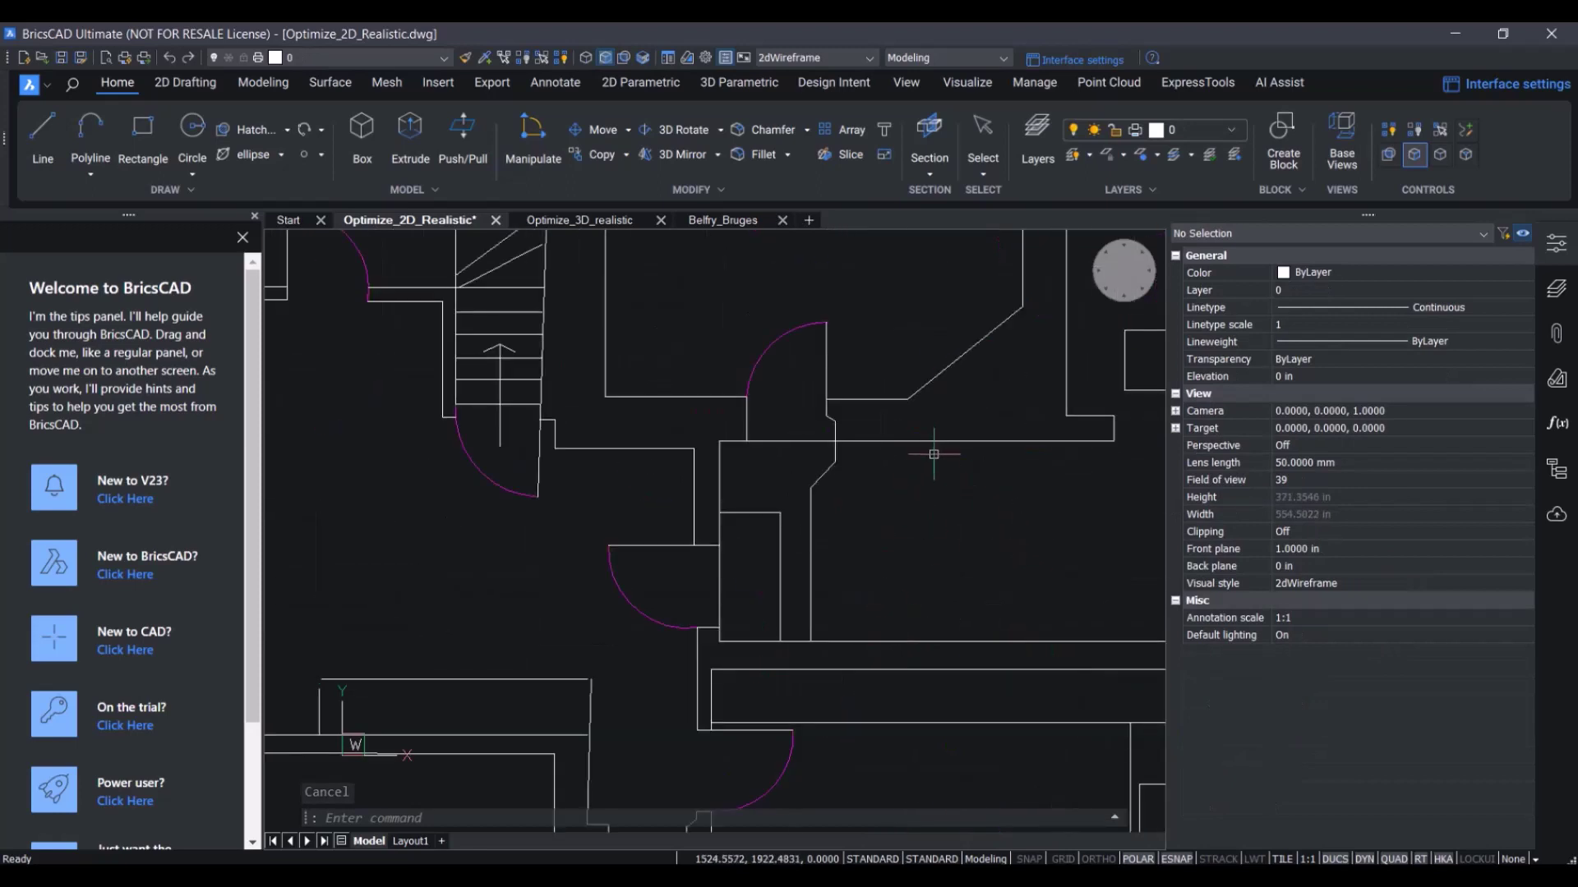
# Inspect the upper and lower horizontal wall lines, then shift the plan left.
pyautogui.click(940, 443)
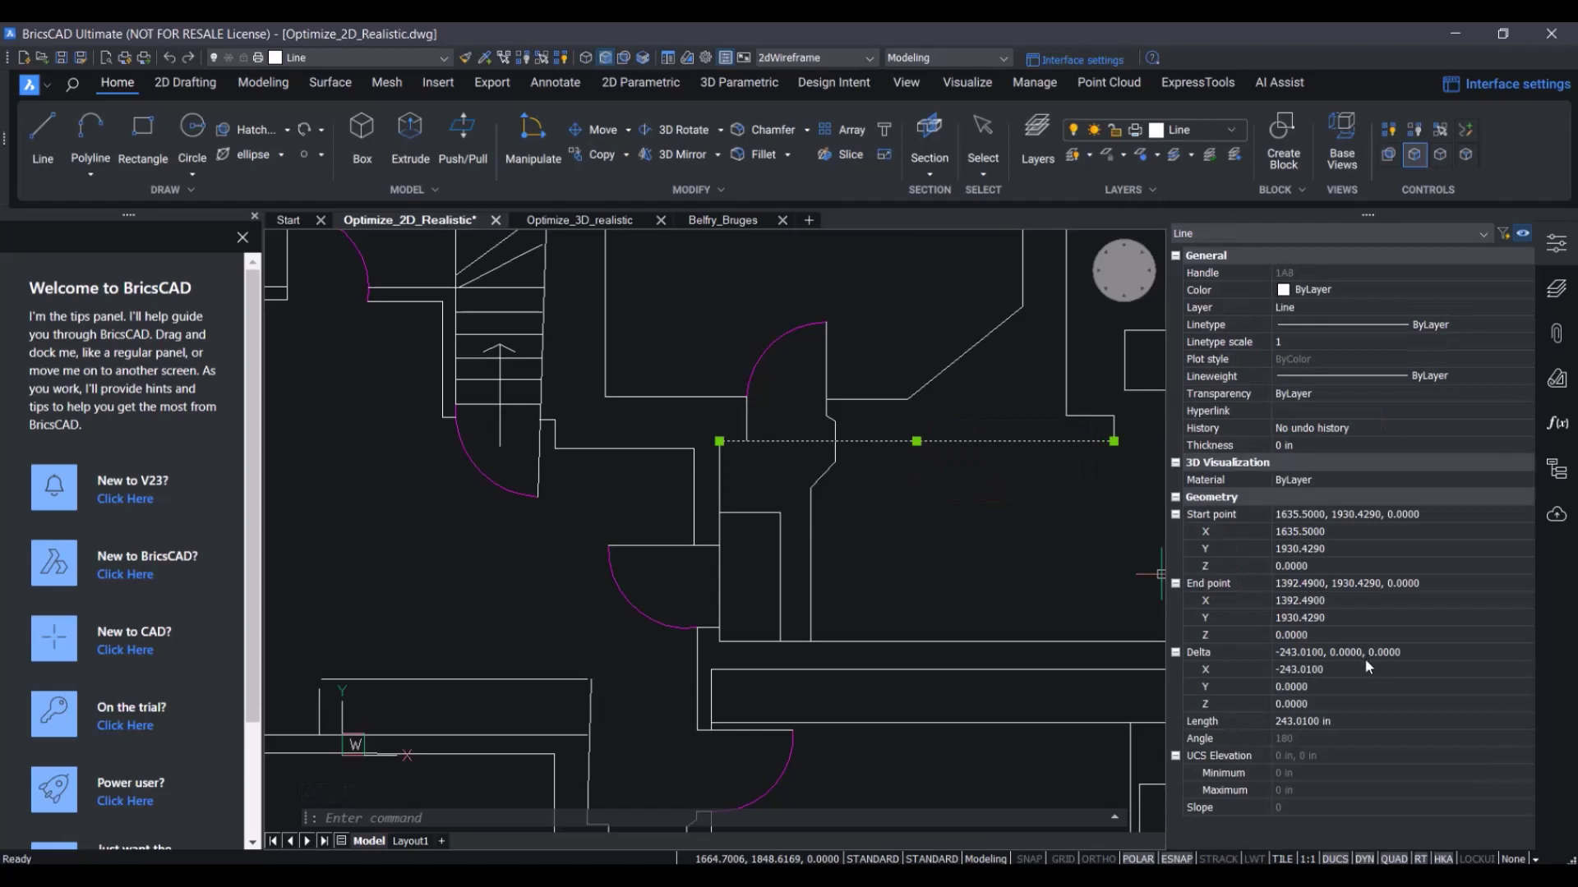
pyautogui.press('Escape')
pyautogui.click(1026, 641)
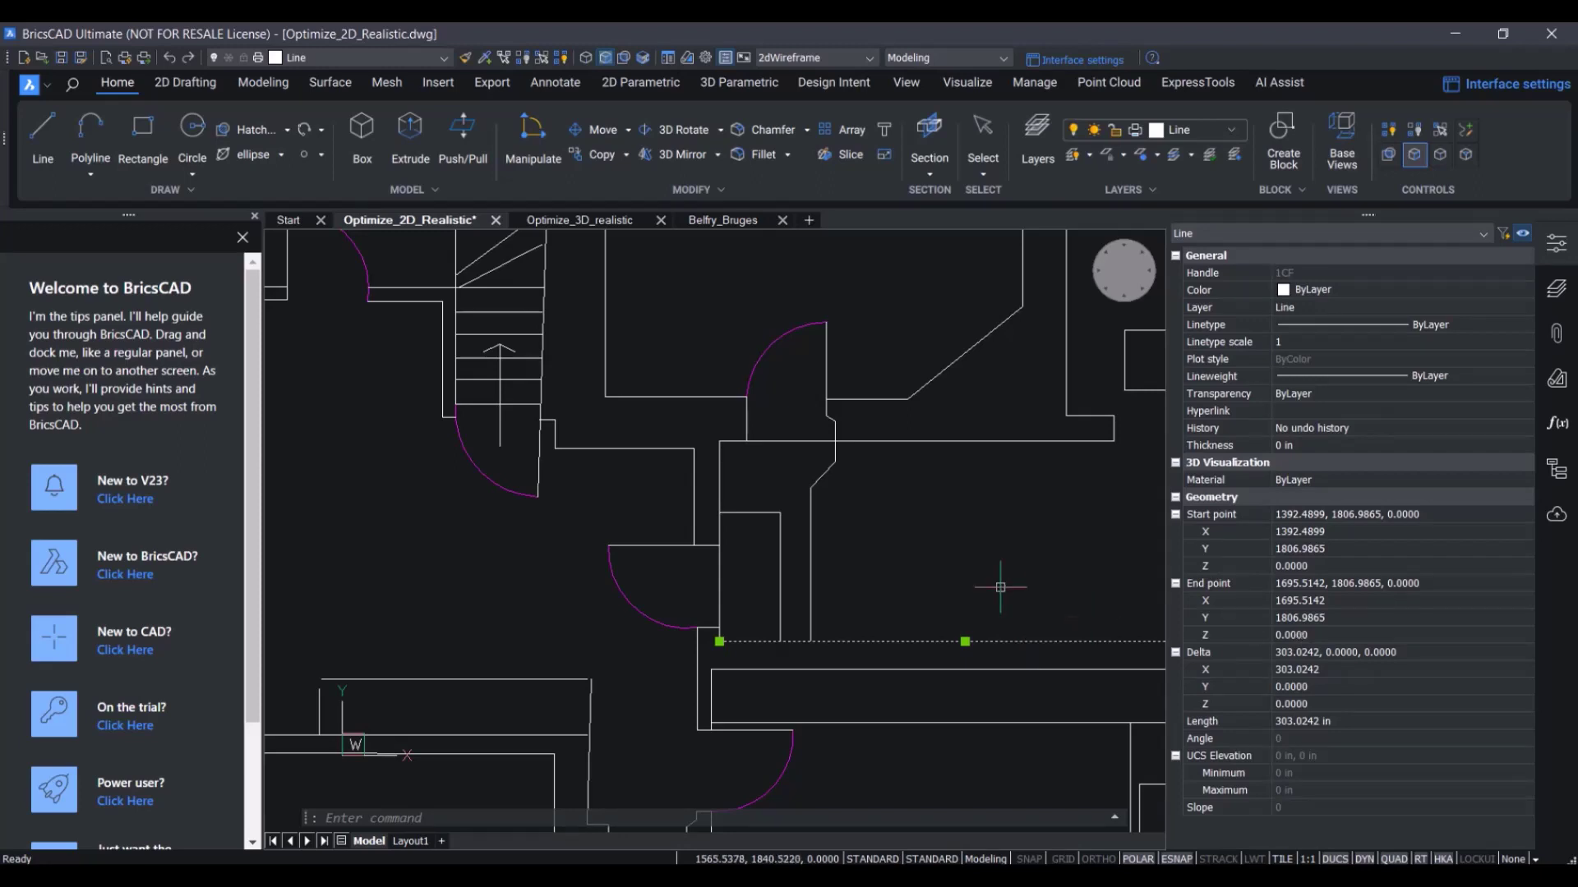
pyautogui.press('Escape')
pyautogui.scroll(-5, 1000, 587)
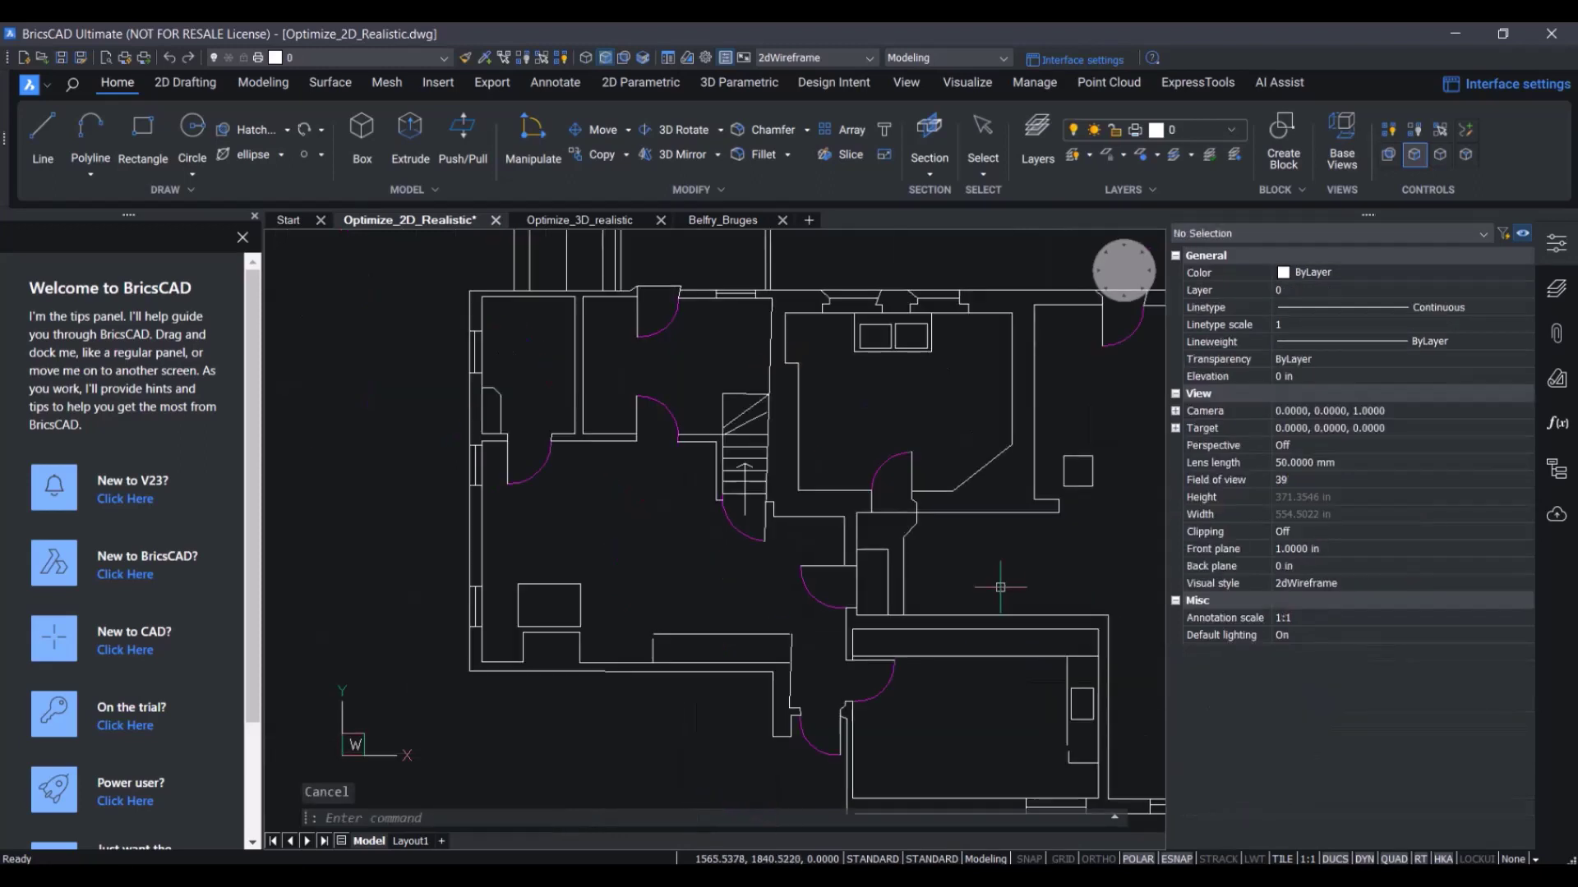
pyautogui.scroll(2, 902, 532)
pyautogui.moveTo(997, 544); pyautogui.dragTo(855, 547, button='middle')
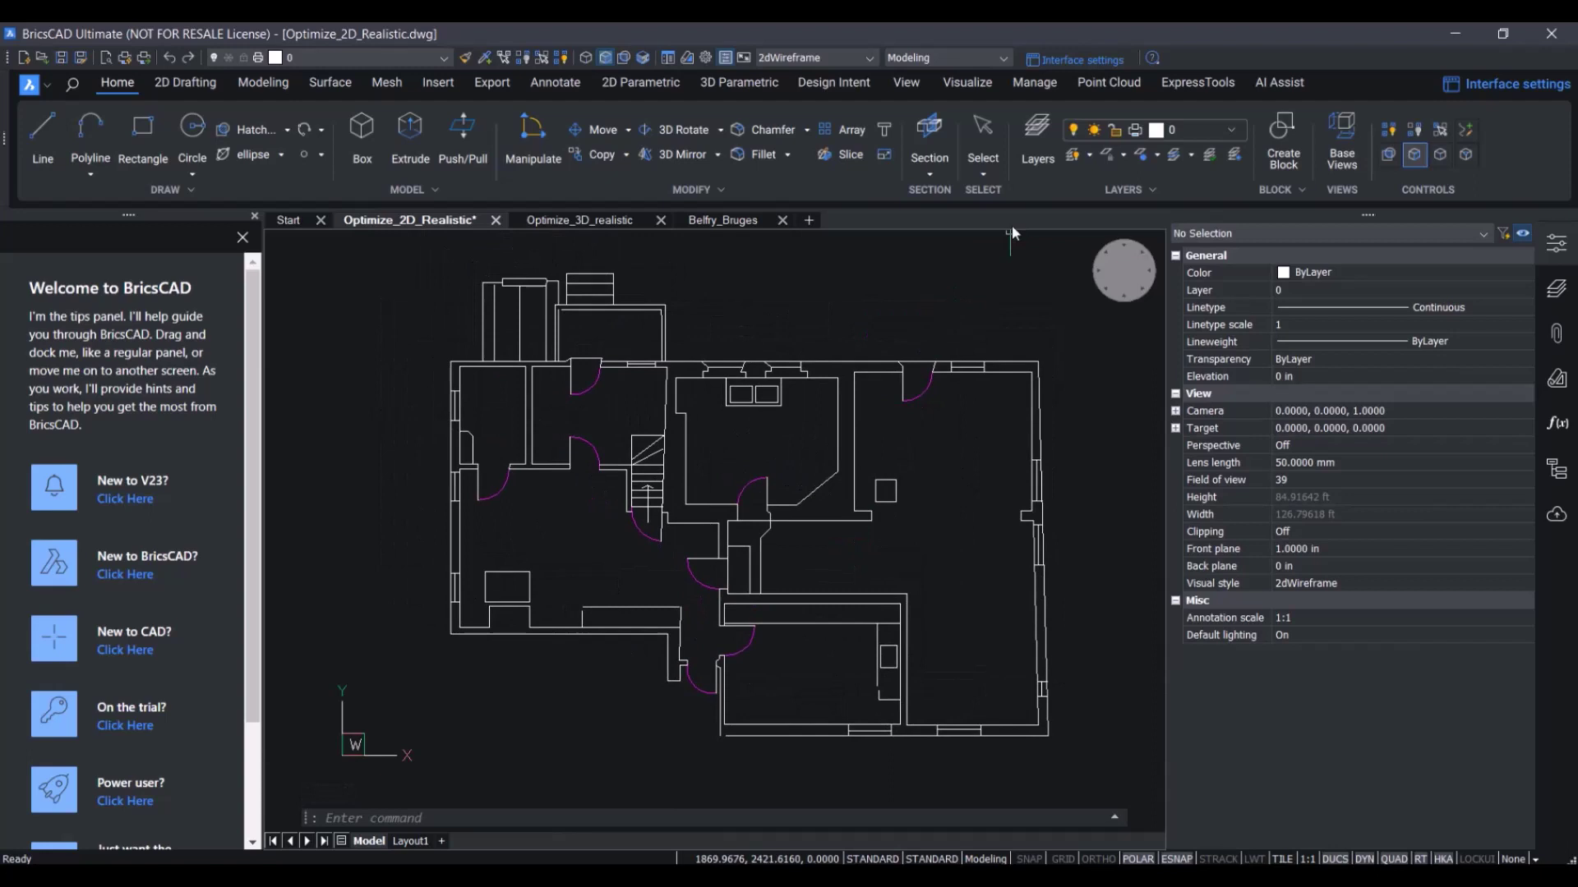
# Run Optimize on the entire drawing and preview 149 closed gaps and 257 rectified segments.
pyautogui.click(1031, 89)
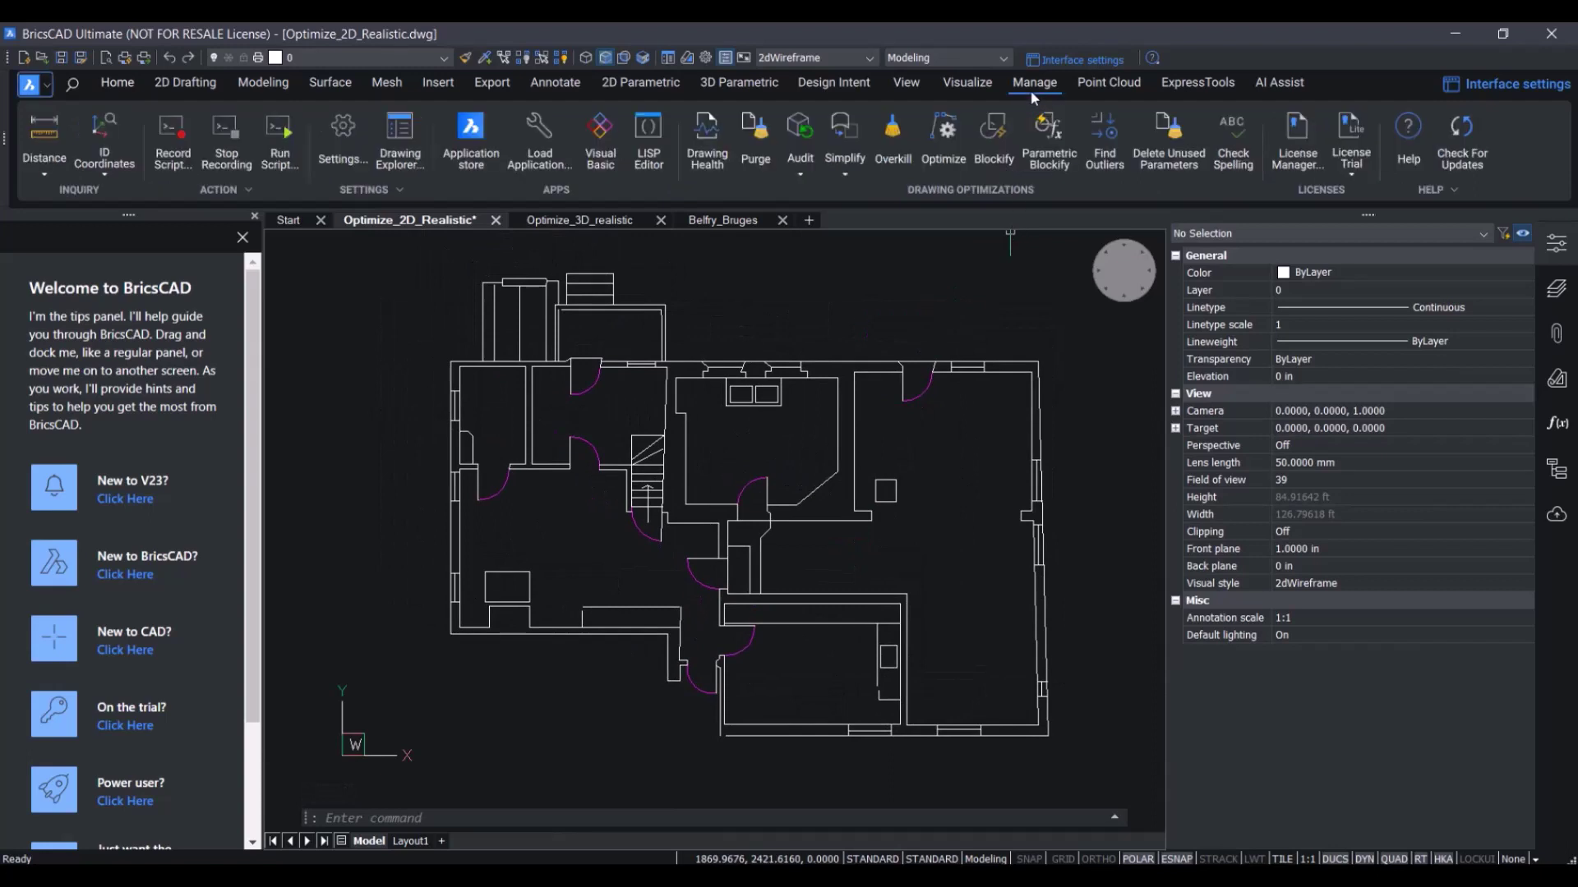
pyautogui.click(951, 133)
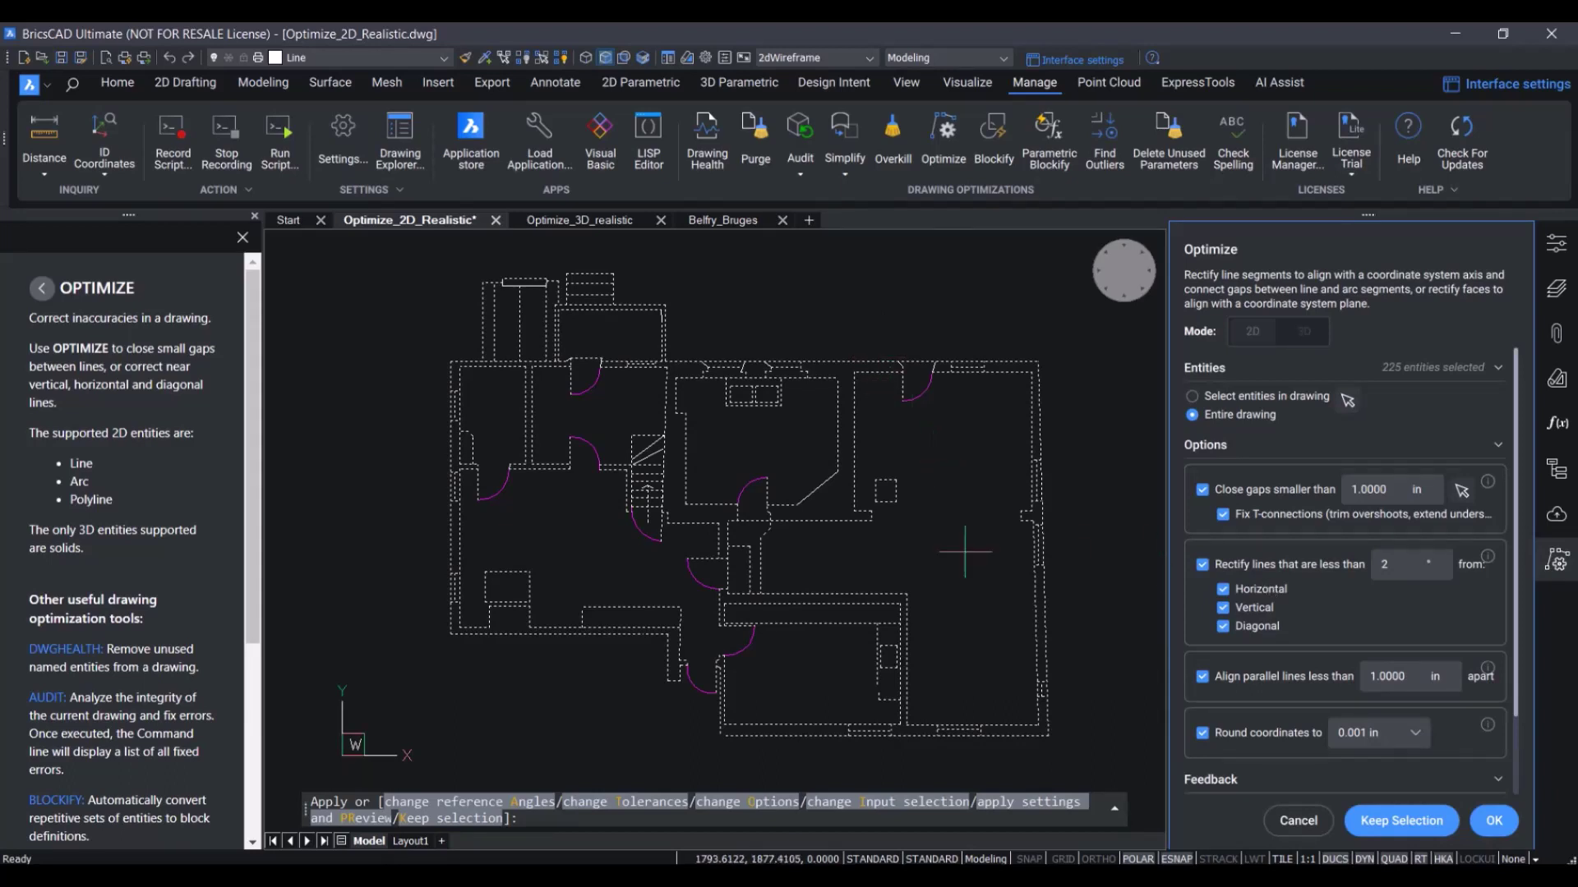
pyautogui.scroll(-2, 1327, 598)
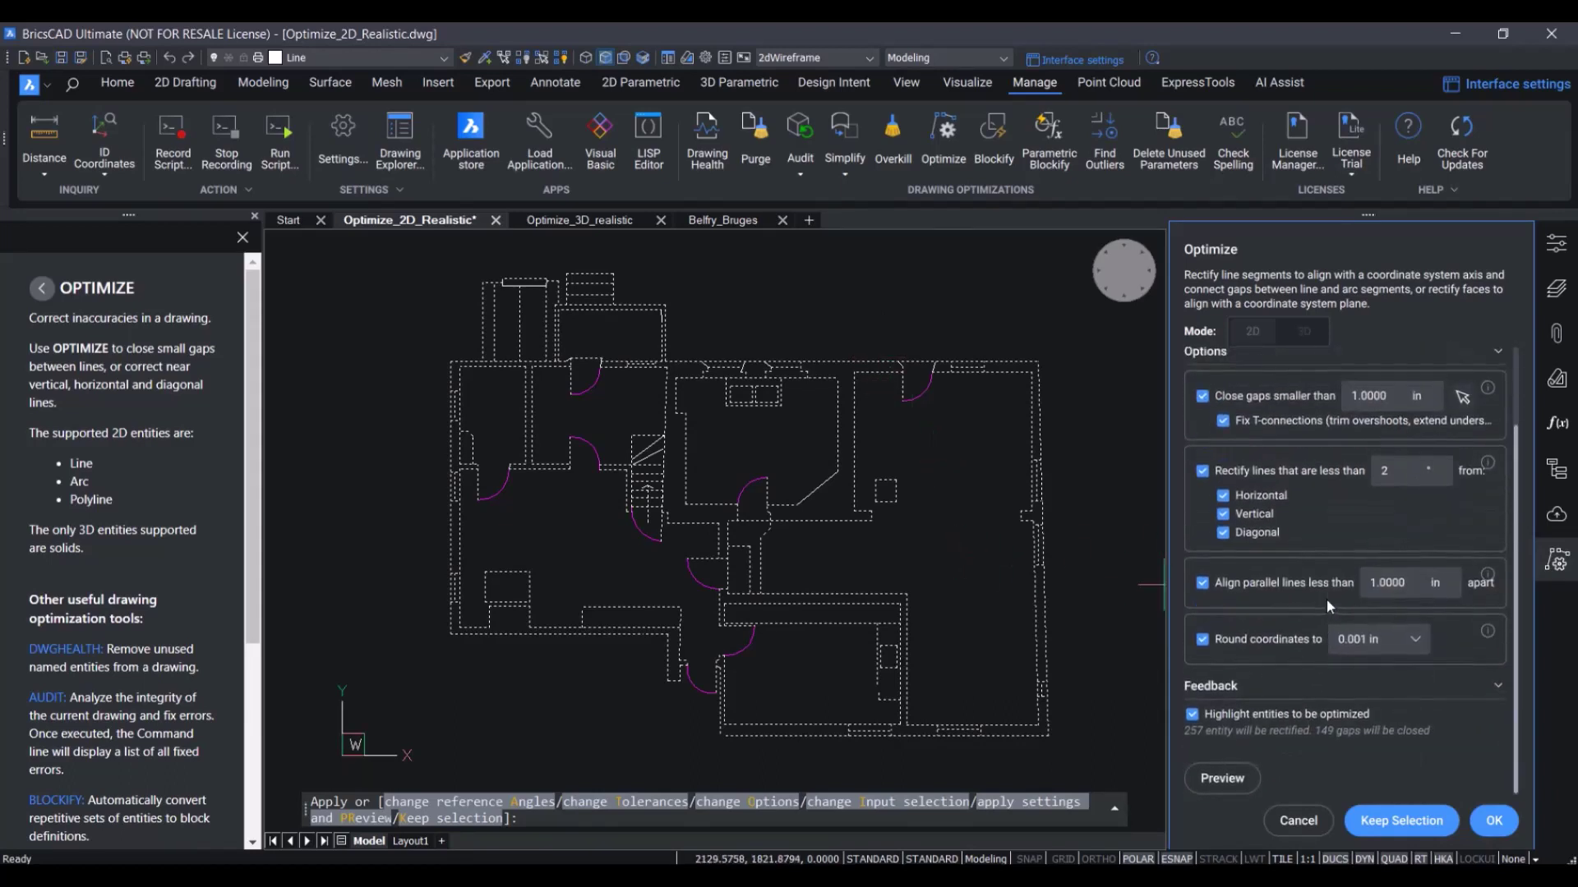
pyautogui.click(1221, 777)
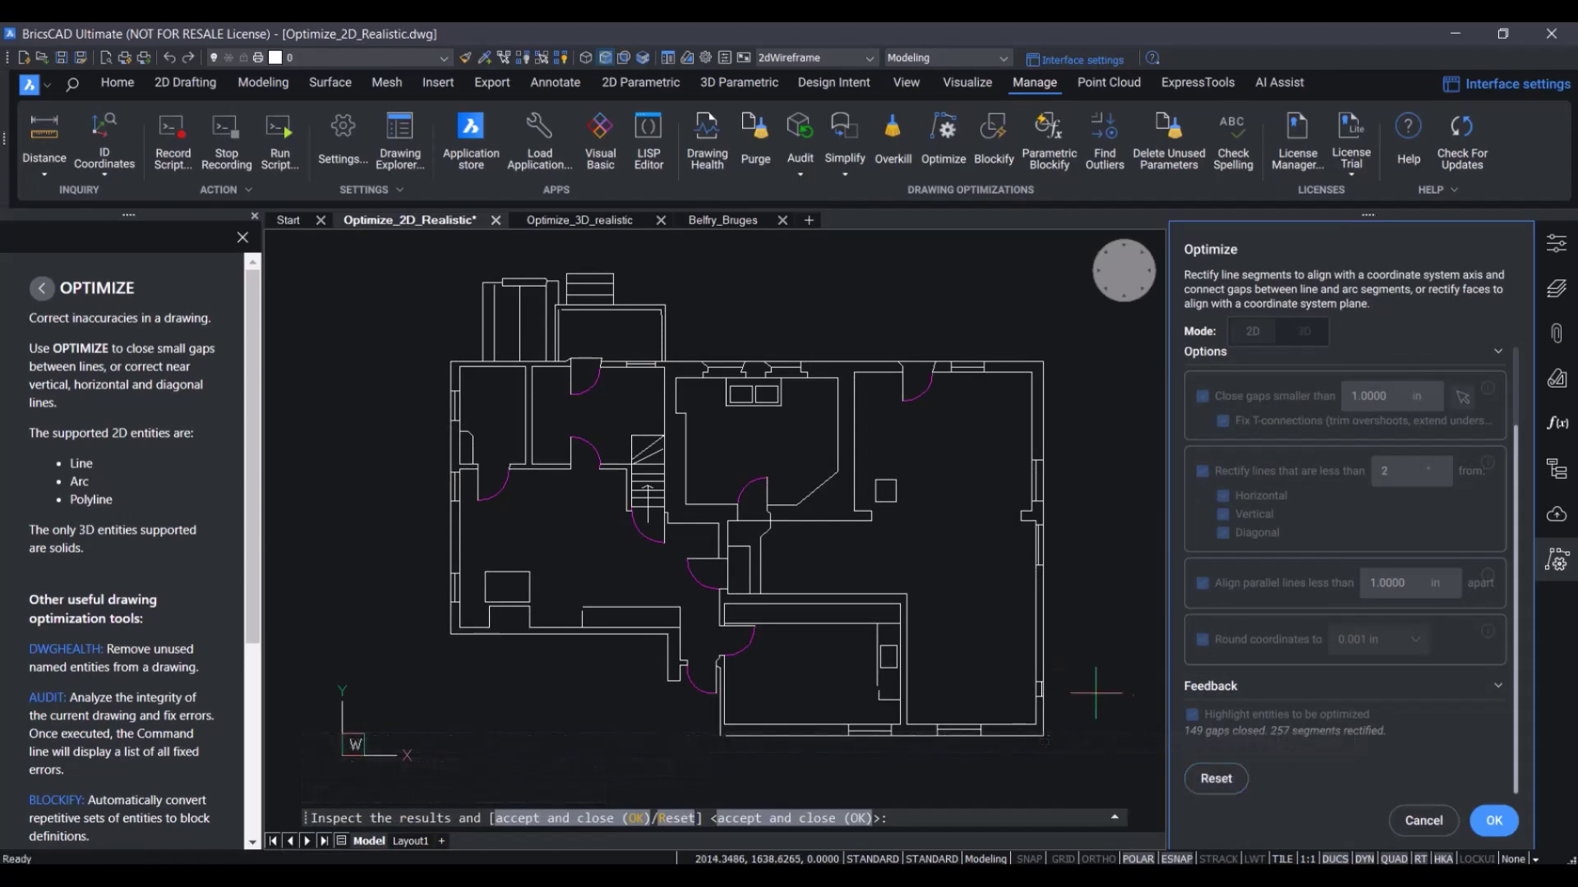
# Zoom through the optimization preview, then reset it.
pyautogui.scroll(8, 667, 302)
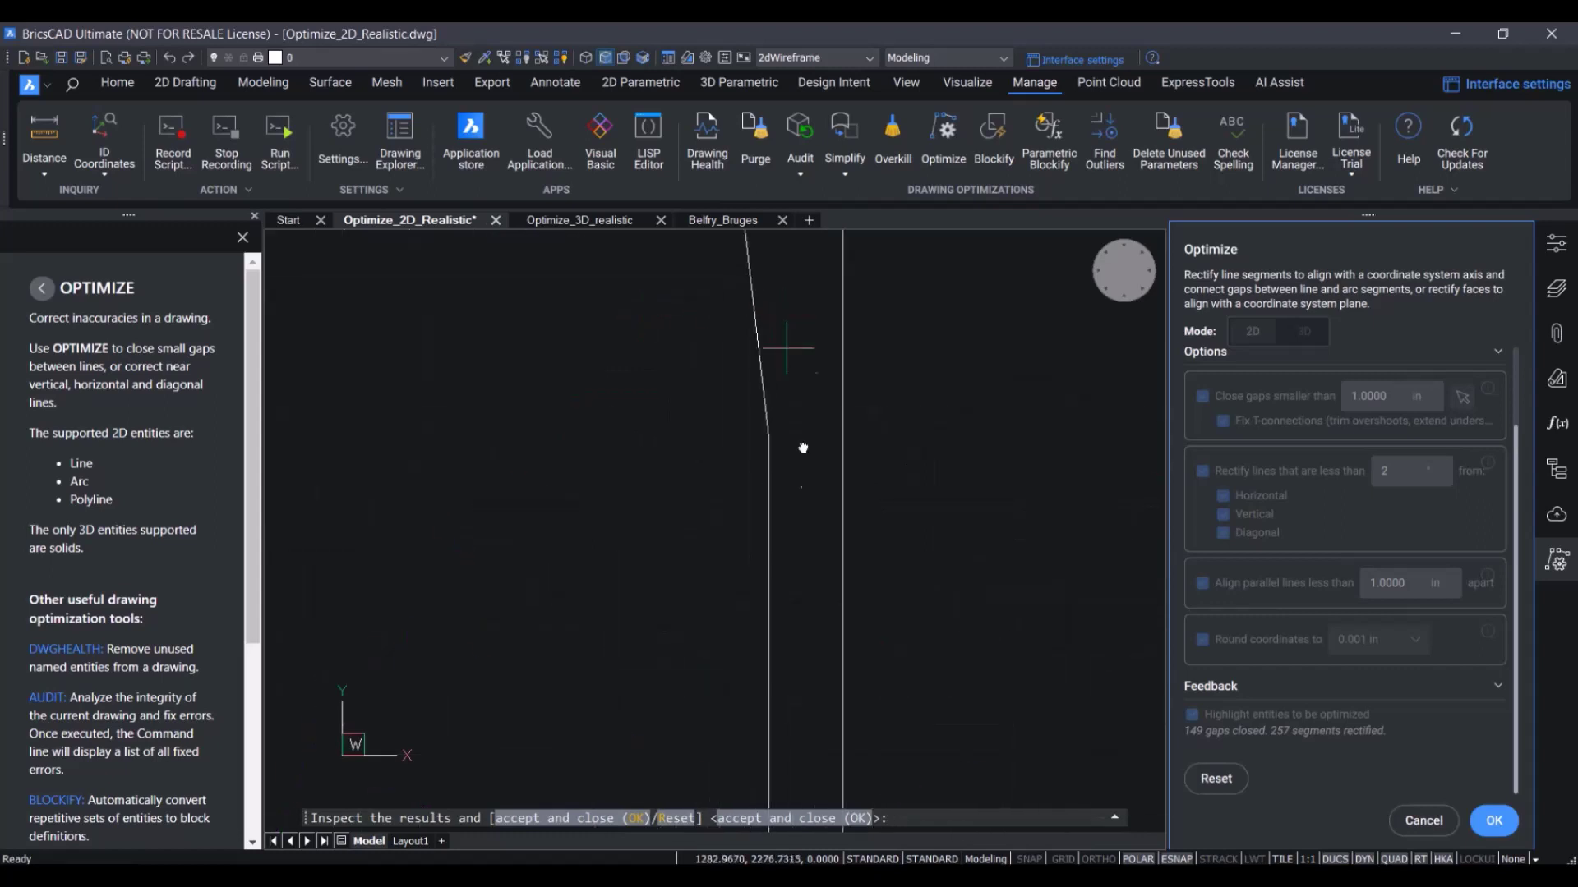
pyautogui.scroll(-5, 797, 453)
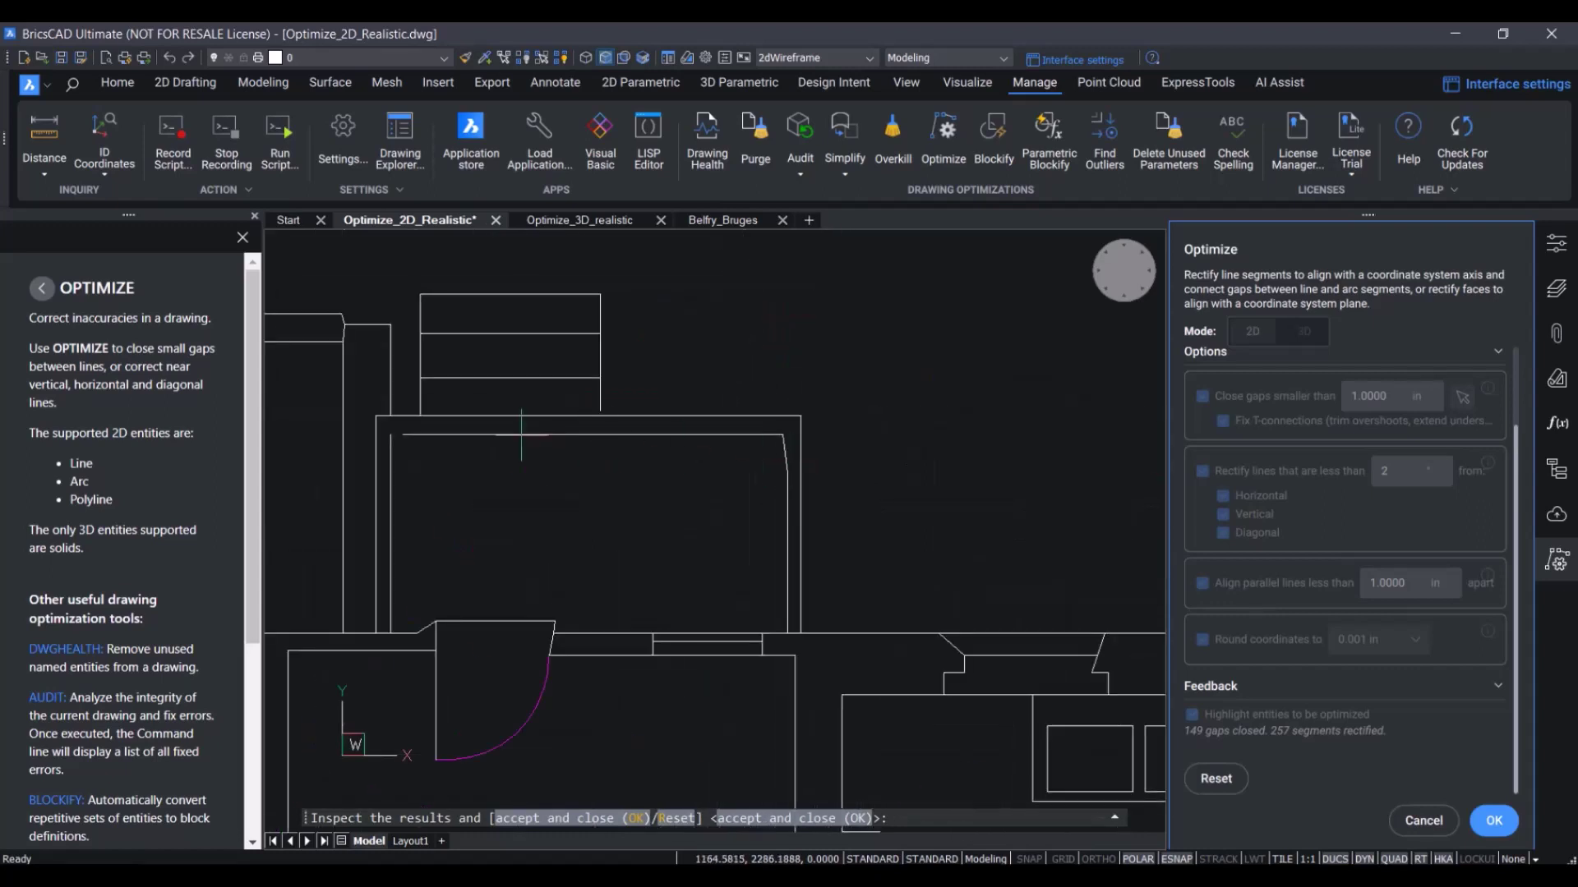
pyautogui.scroll(-2, 386, 427)
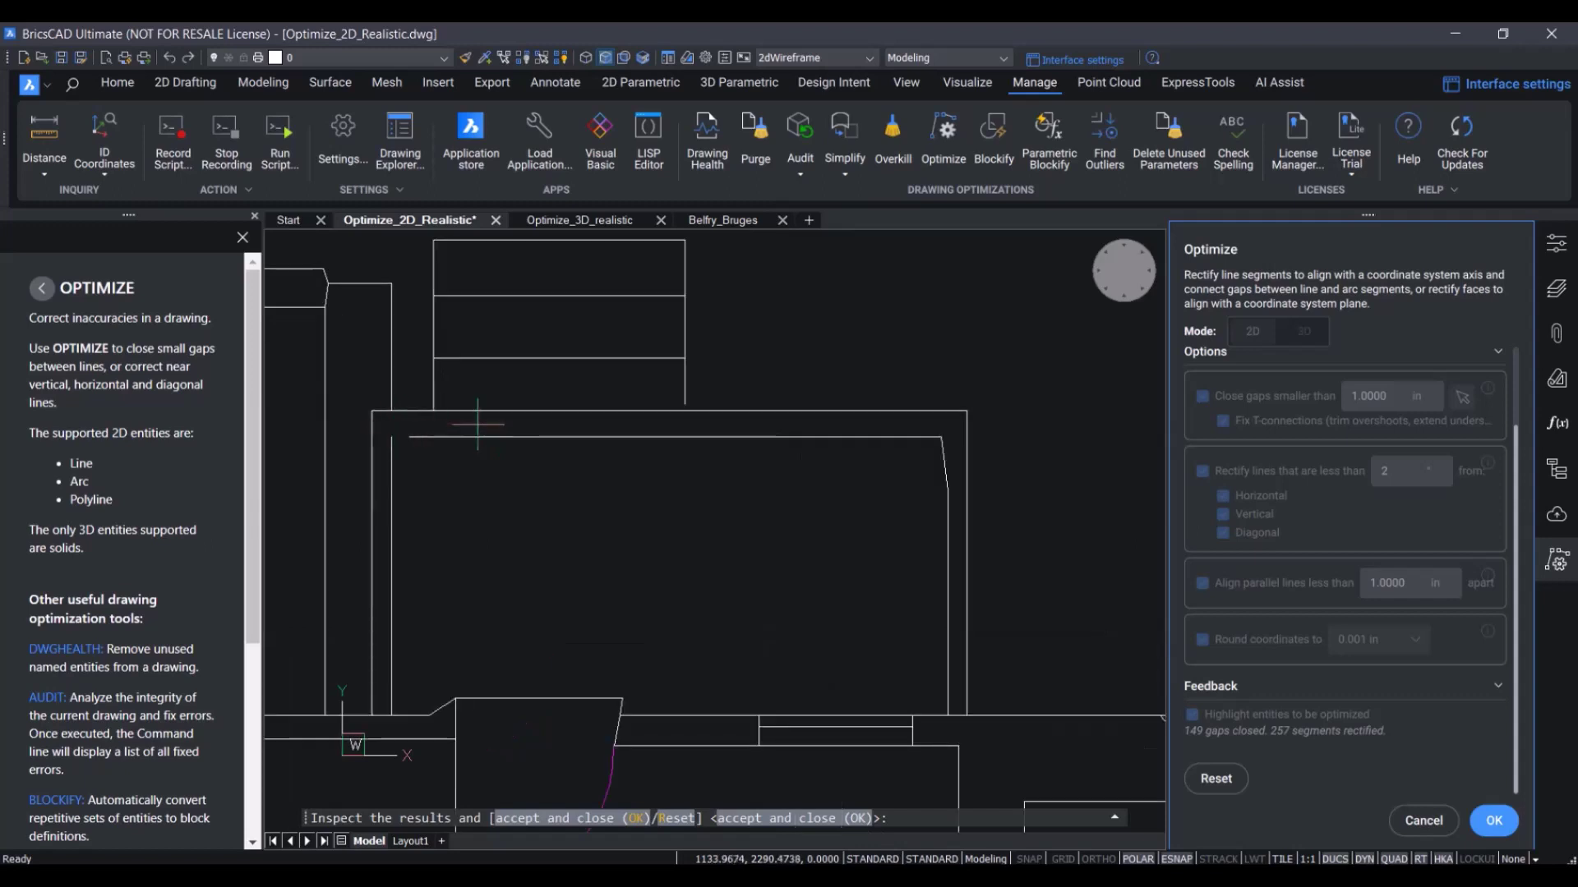
pyautogui.scroll(-4, 732, 367)
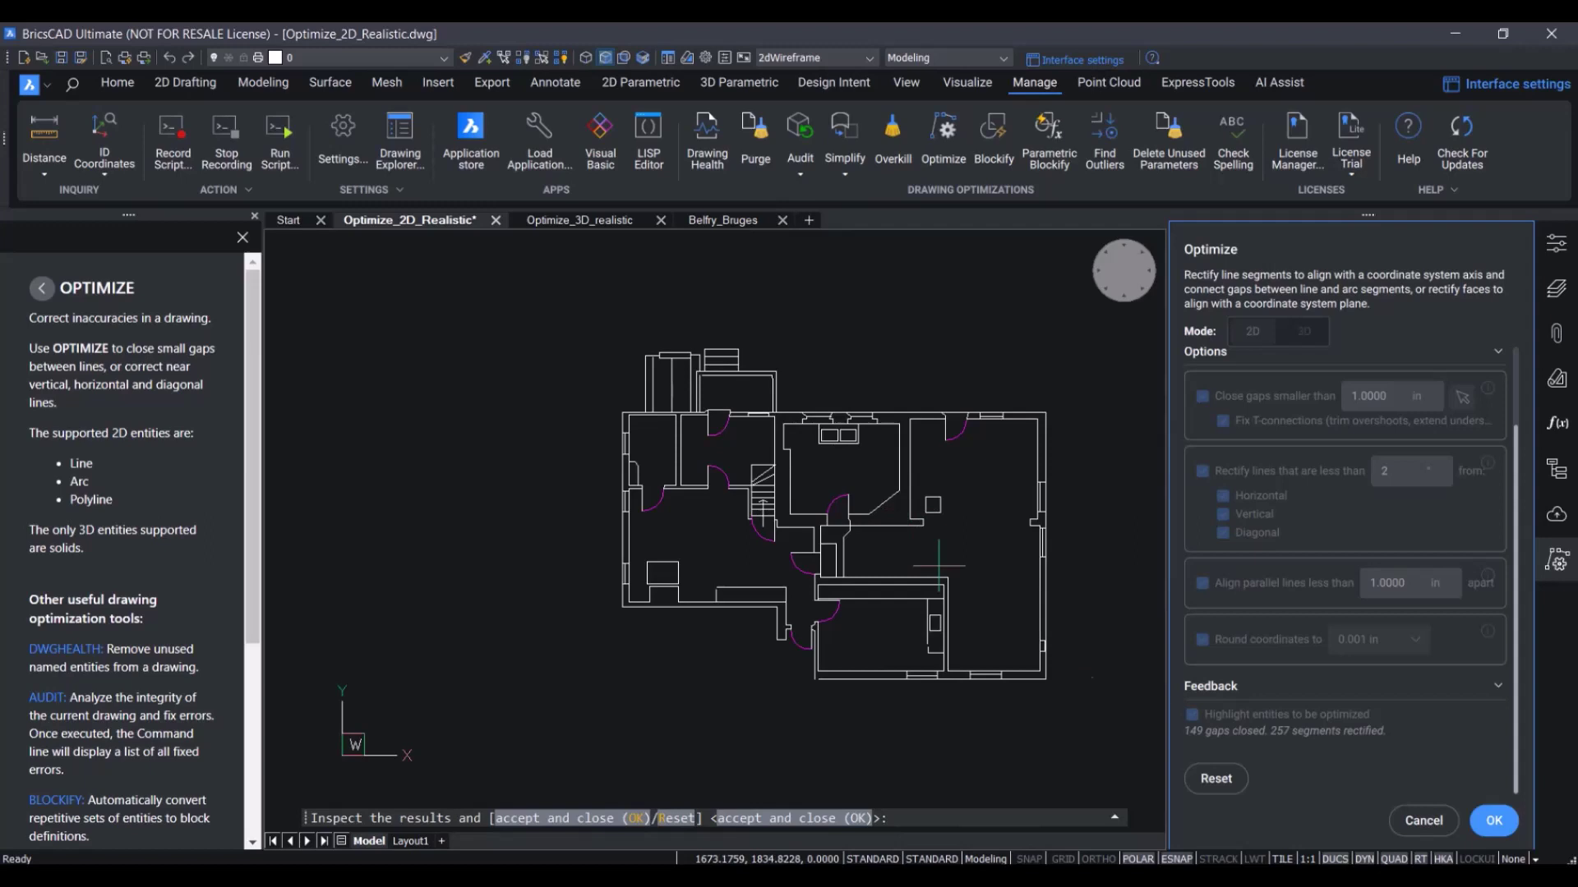
pyautogui.click(1218, 776)
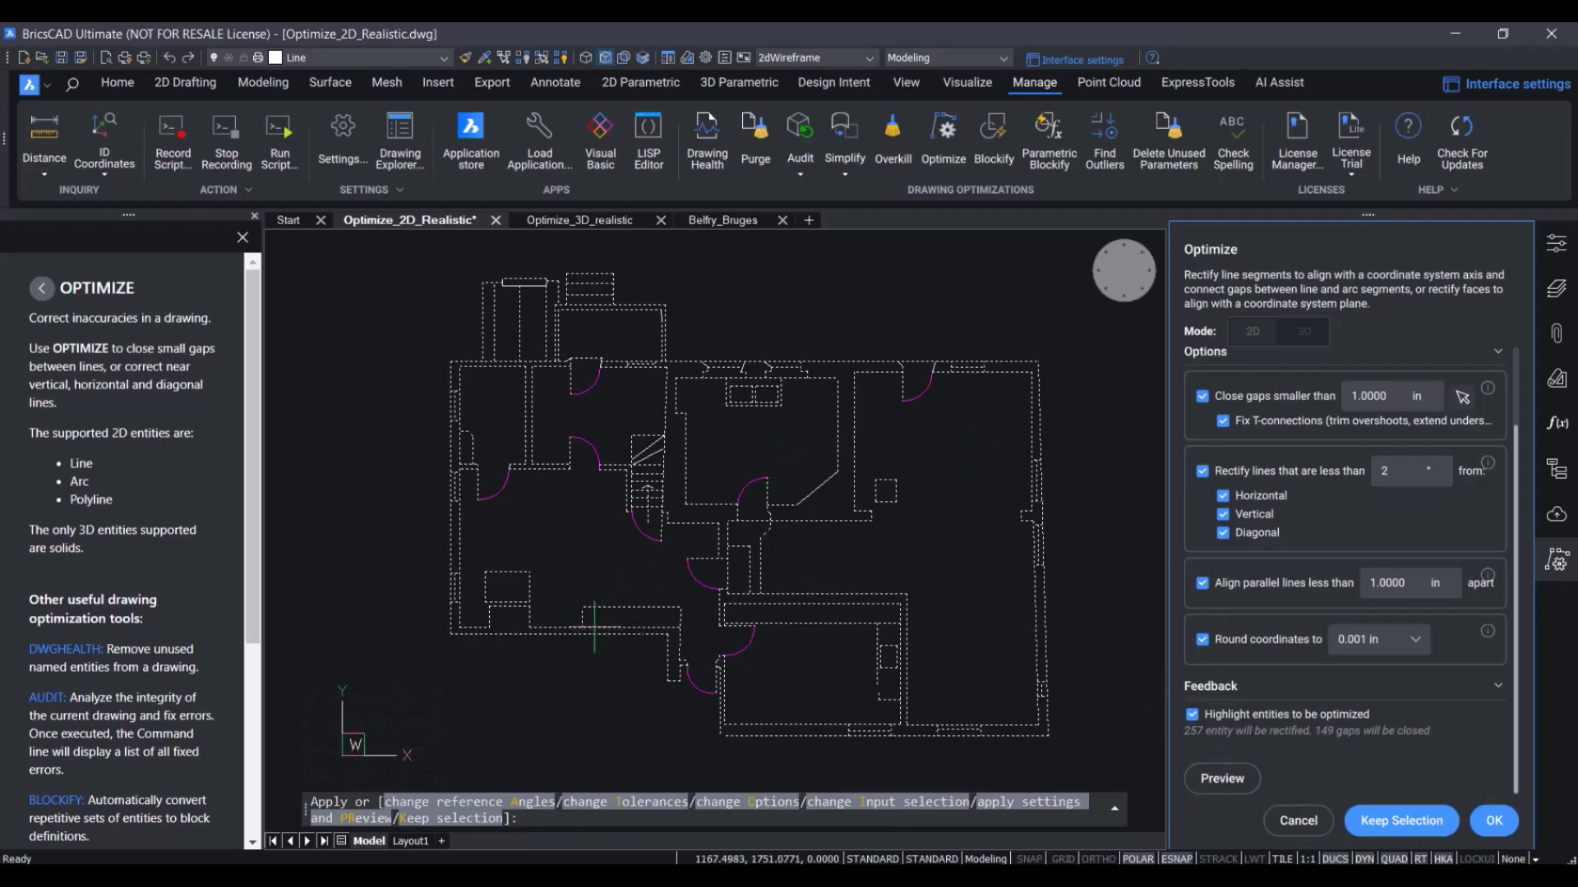
# Measure a gap on the drawing to set the gap tolerance to 6.5850 in, giving 156 gaps.
pyautogui.scroll(5, 586, 615)
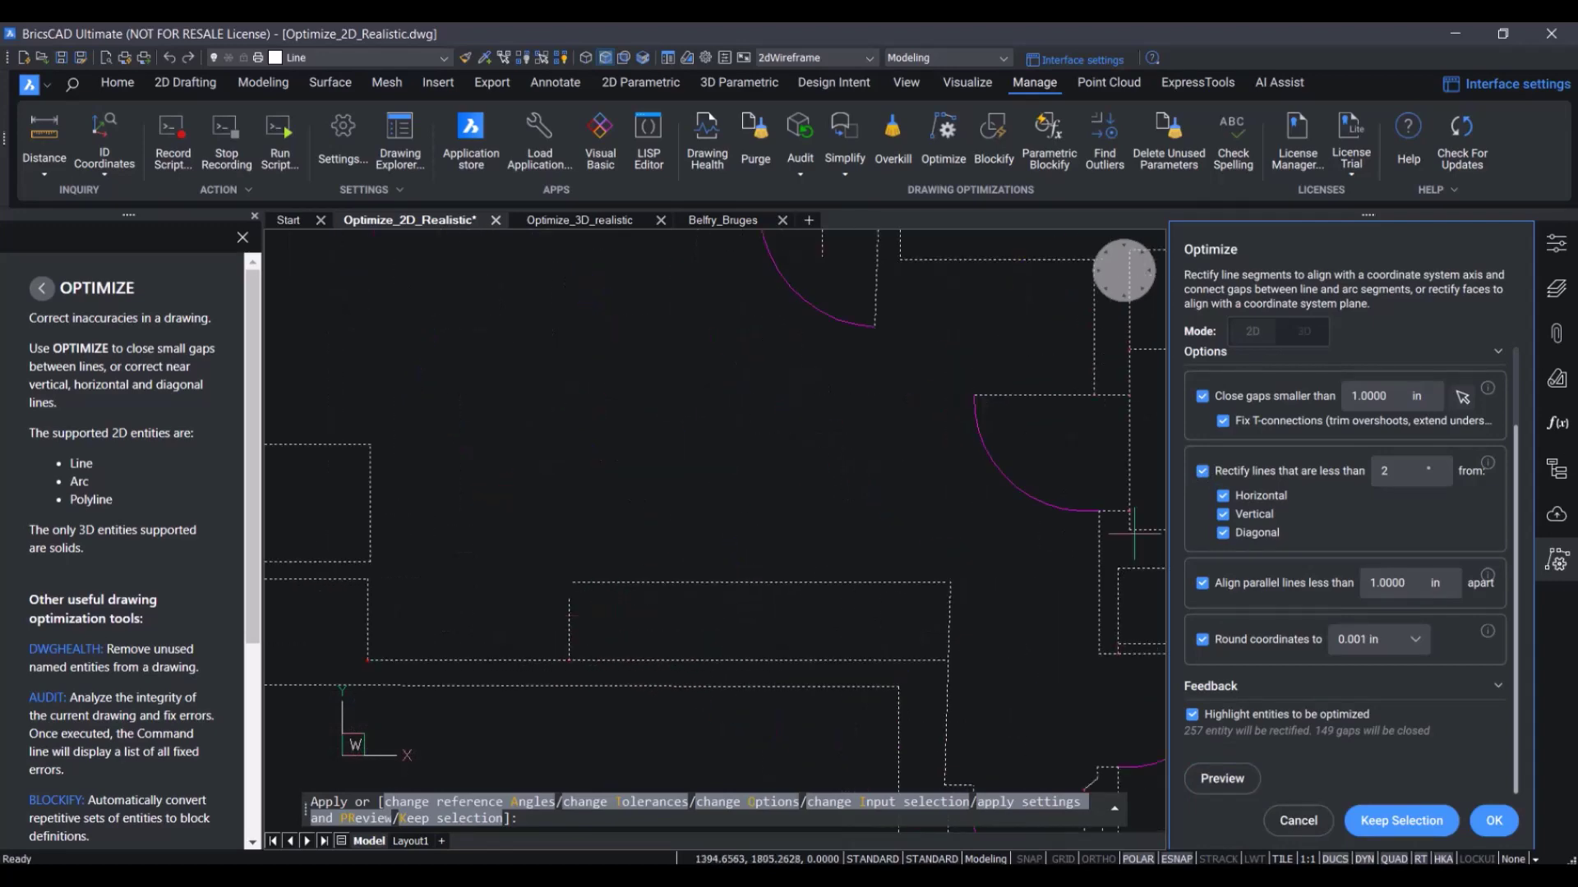
pyautogui.click(1462, 398)
pyautogui.scroll(3, 602, 620)
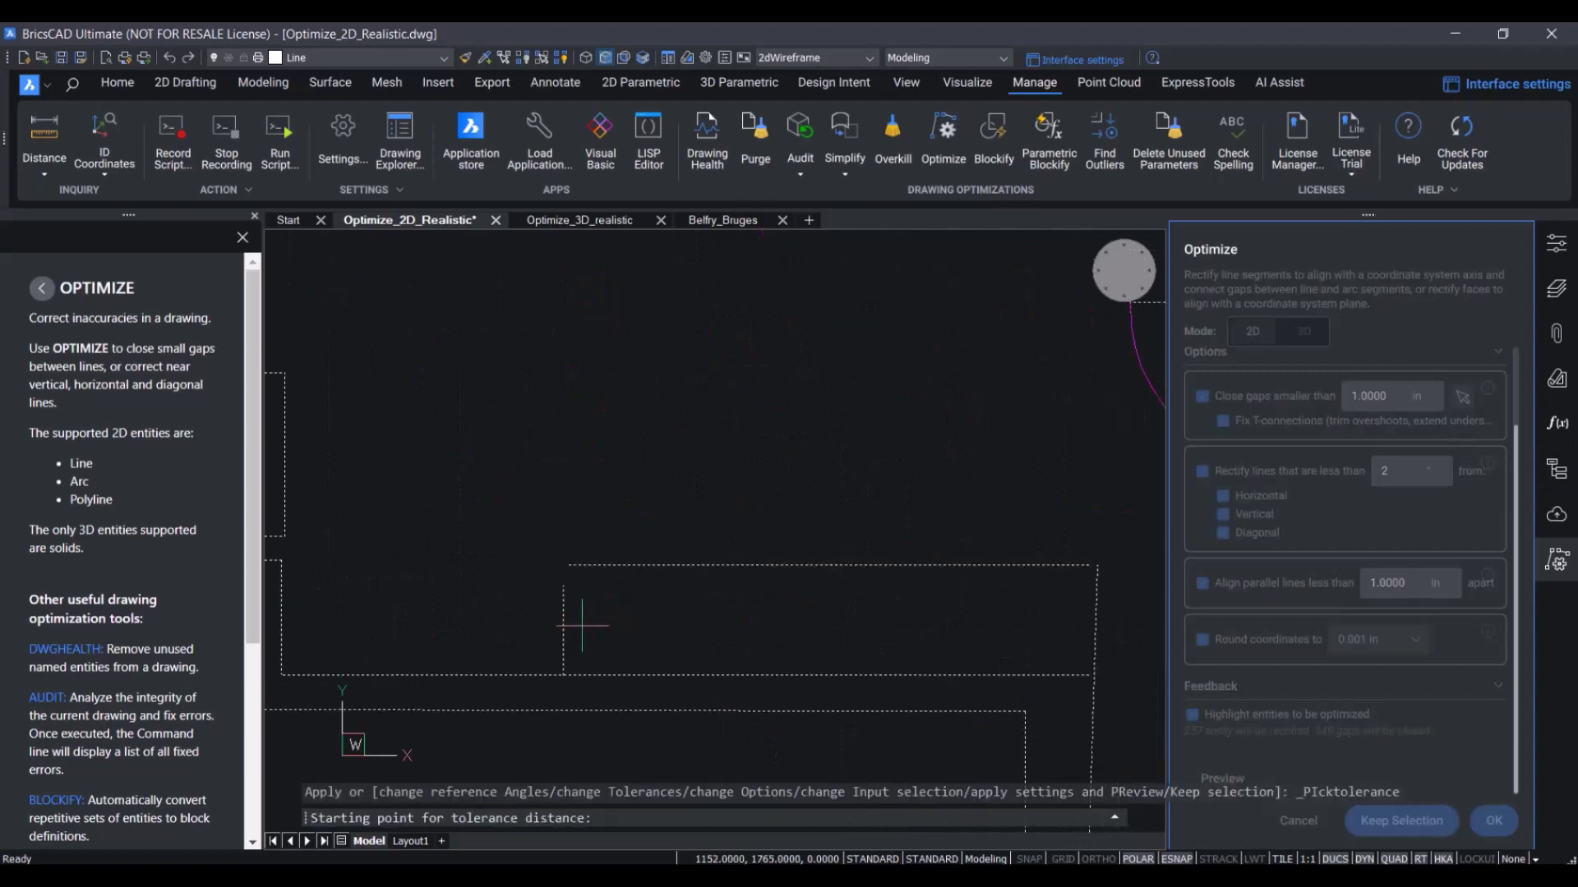
pyautogui.click(556, 569)
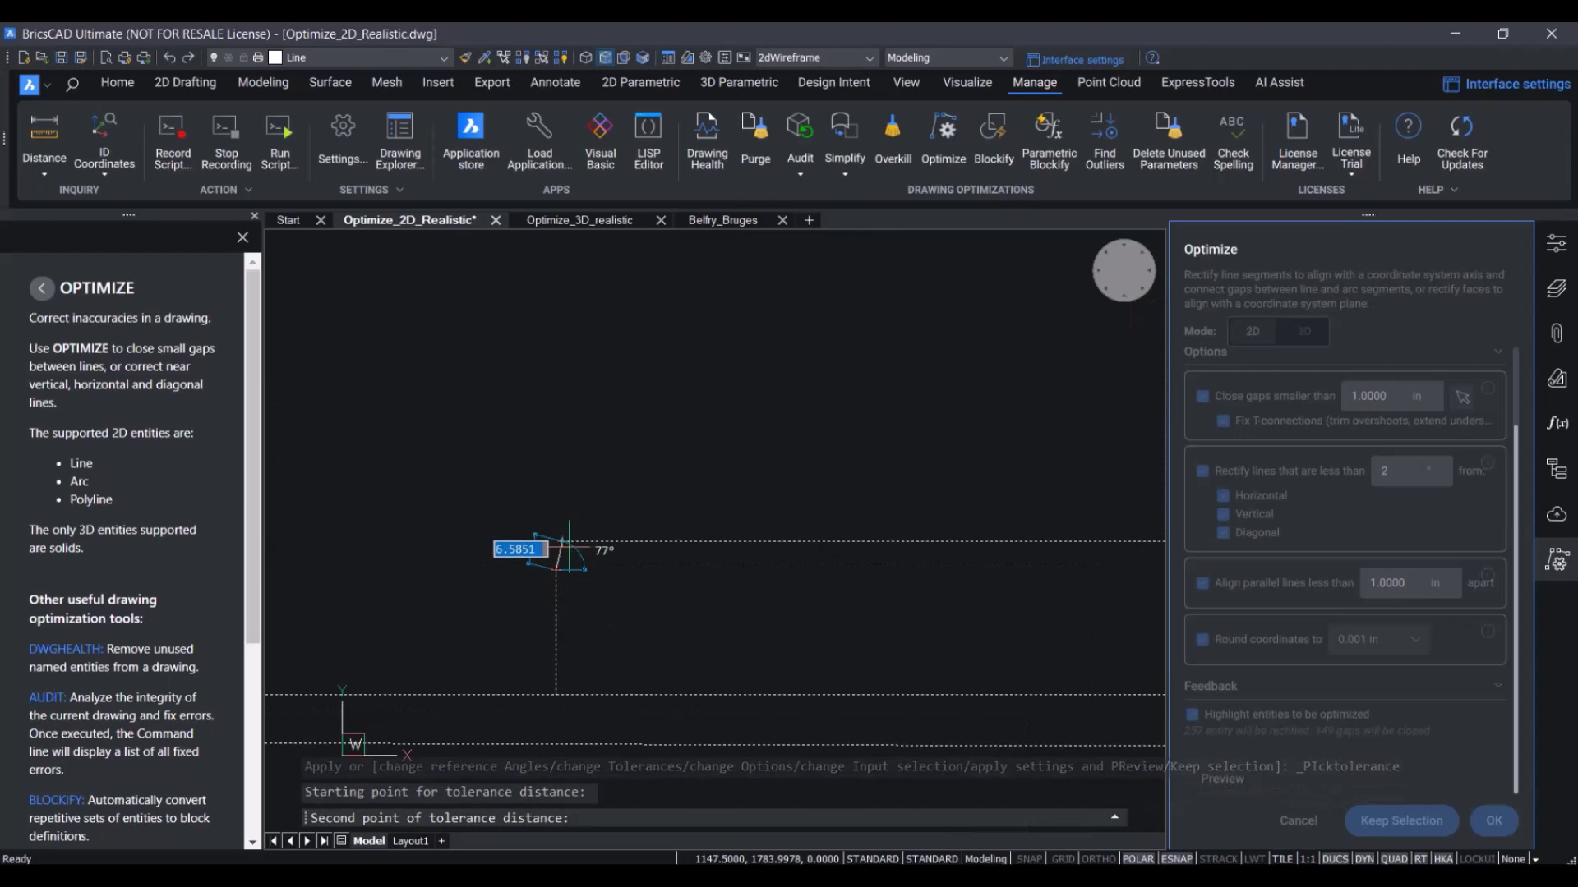
pyautogui.click(556, 541)
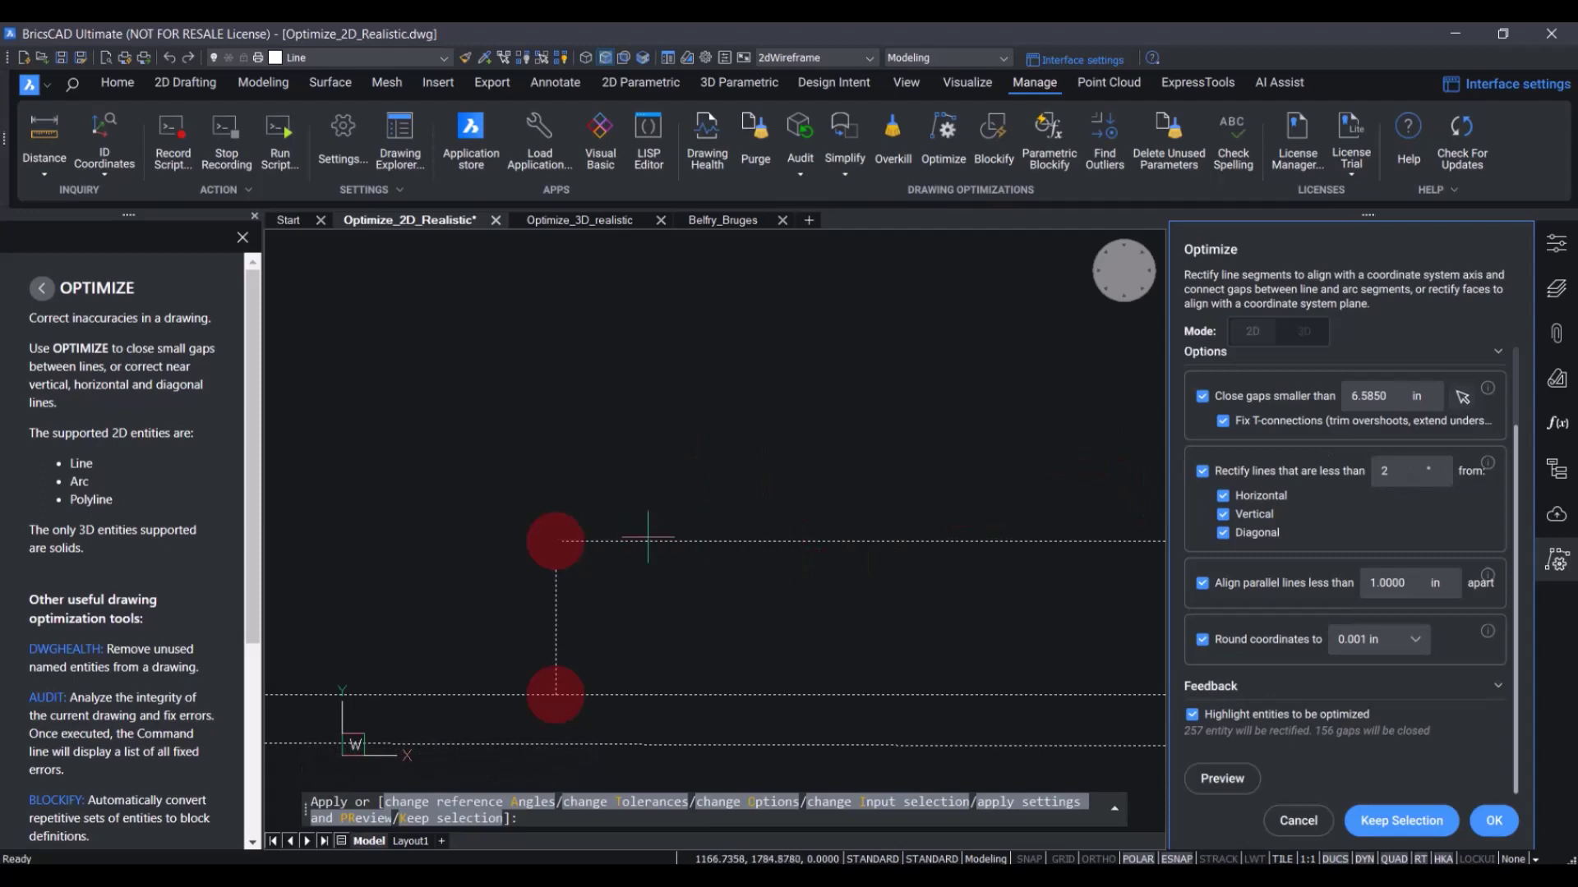
# Change Round coordinates from 0.001 in to 1 in for the floor plan optimization.
pyautogui.scroll(-5, 685, 526)
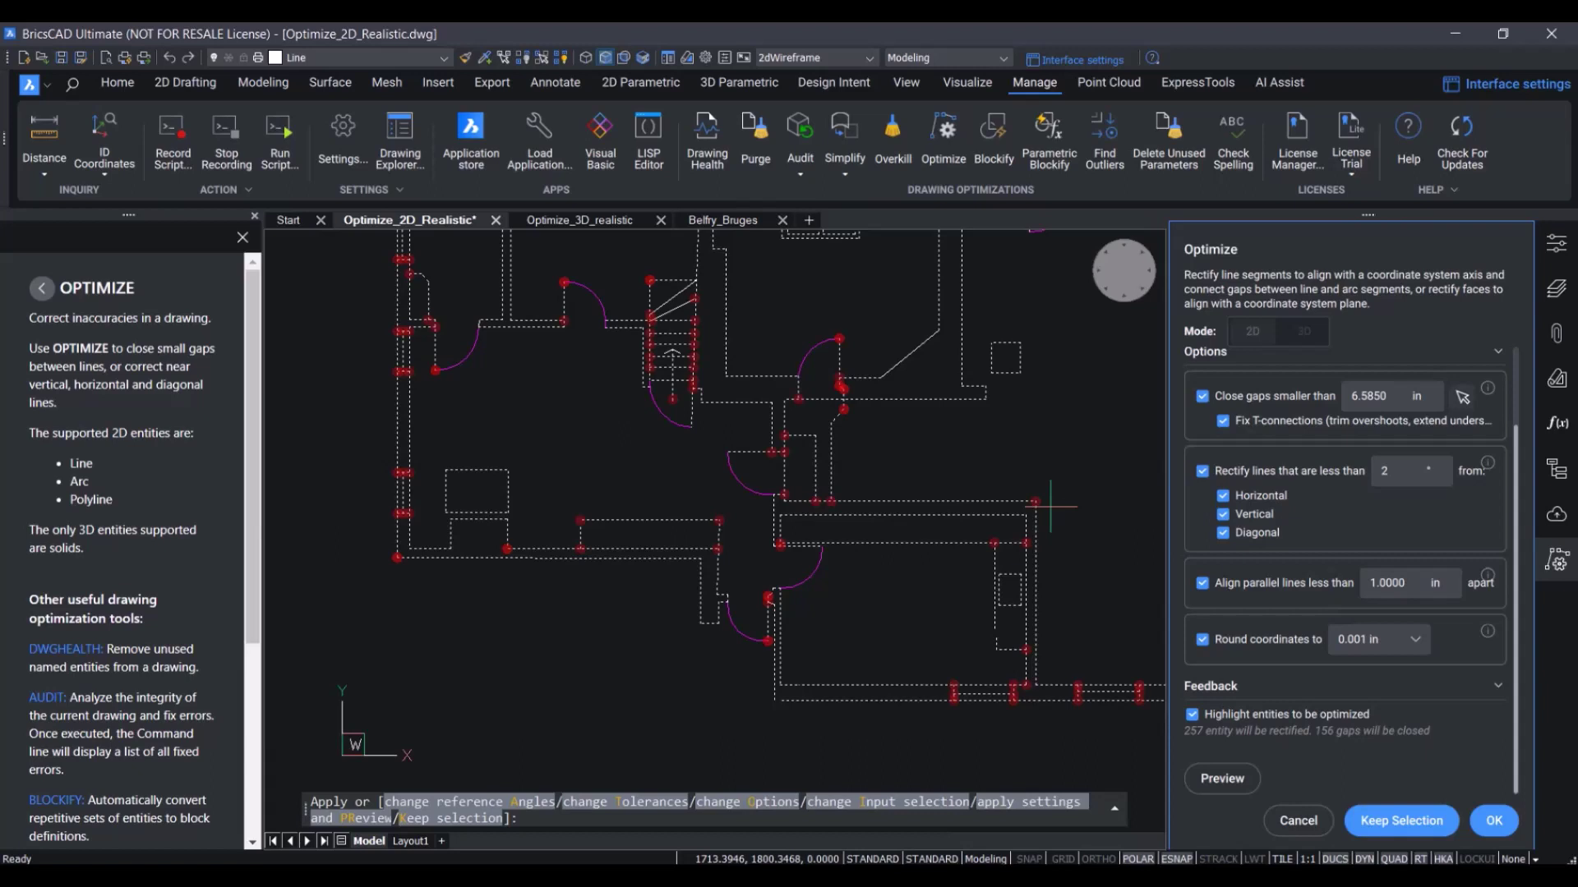
pyautogui.moveTo(1020, 433); pyautogui.dragTo(996, 616, button='middle')
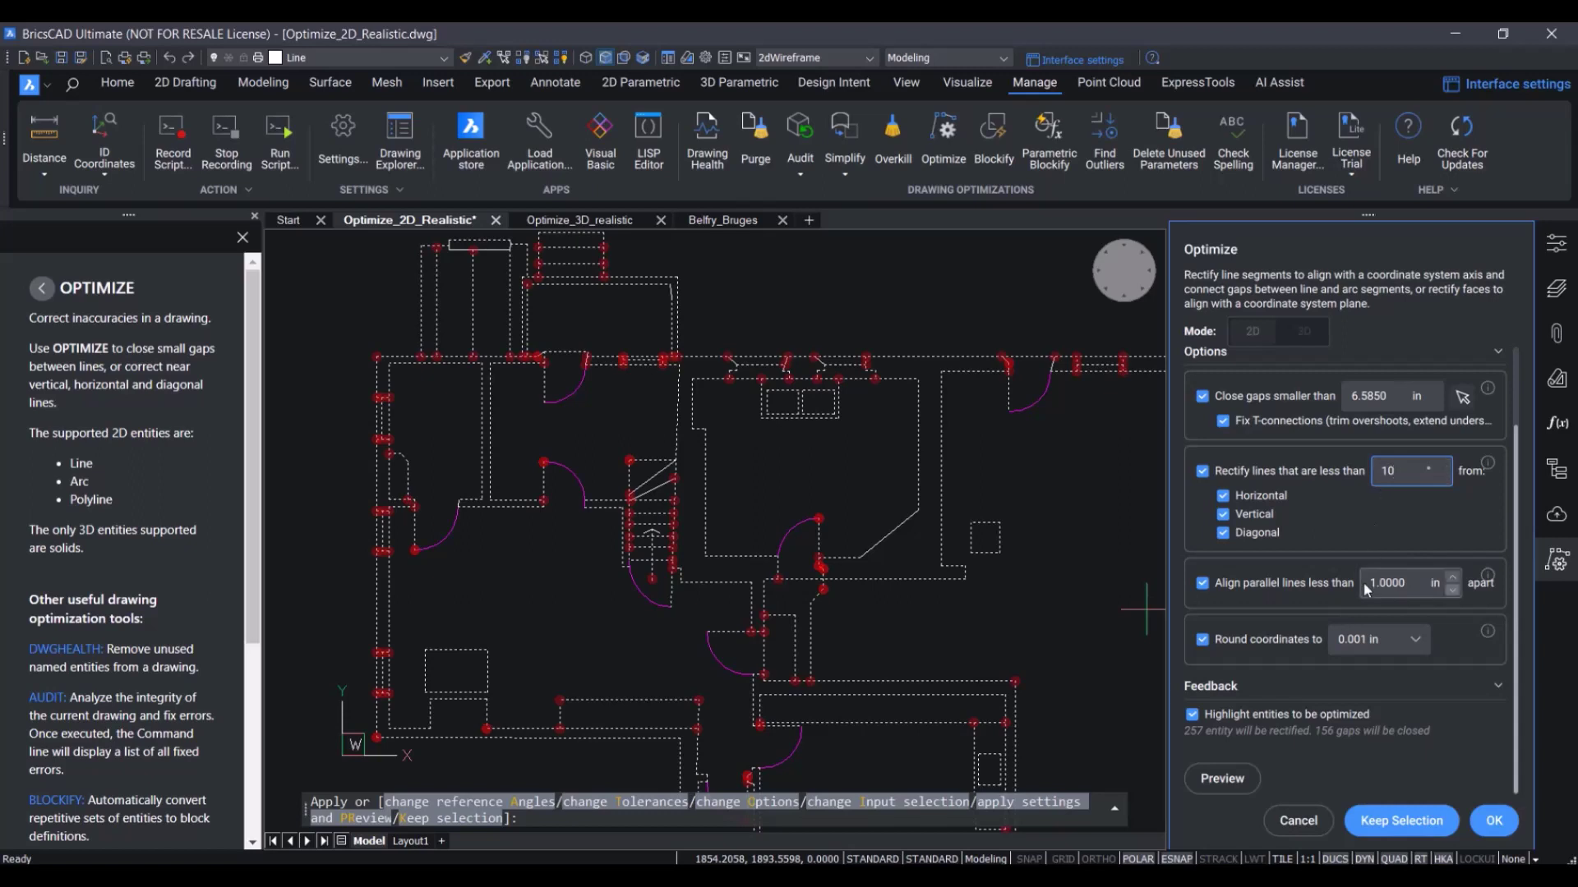
pyautogui.click(1421, 641)
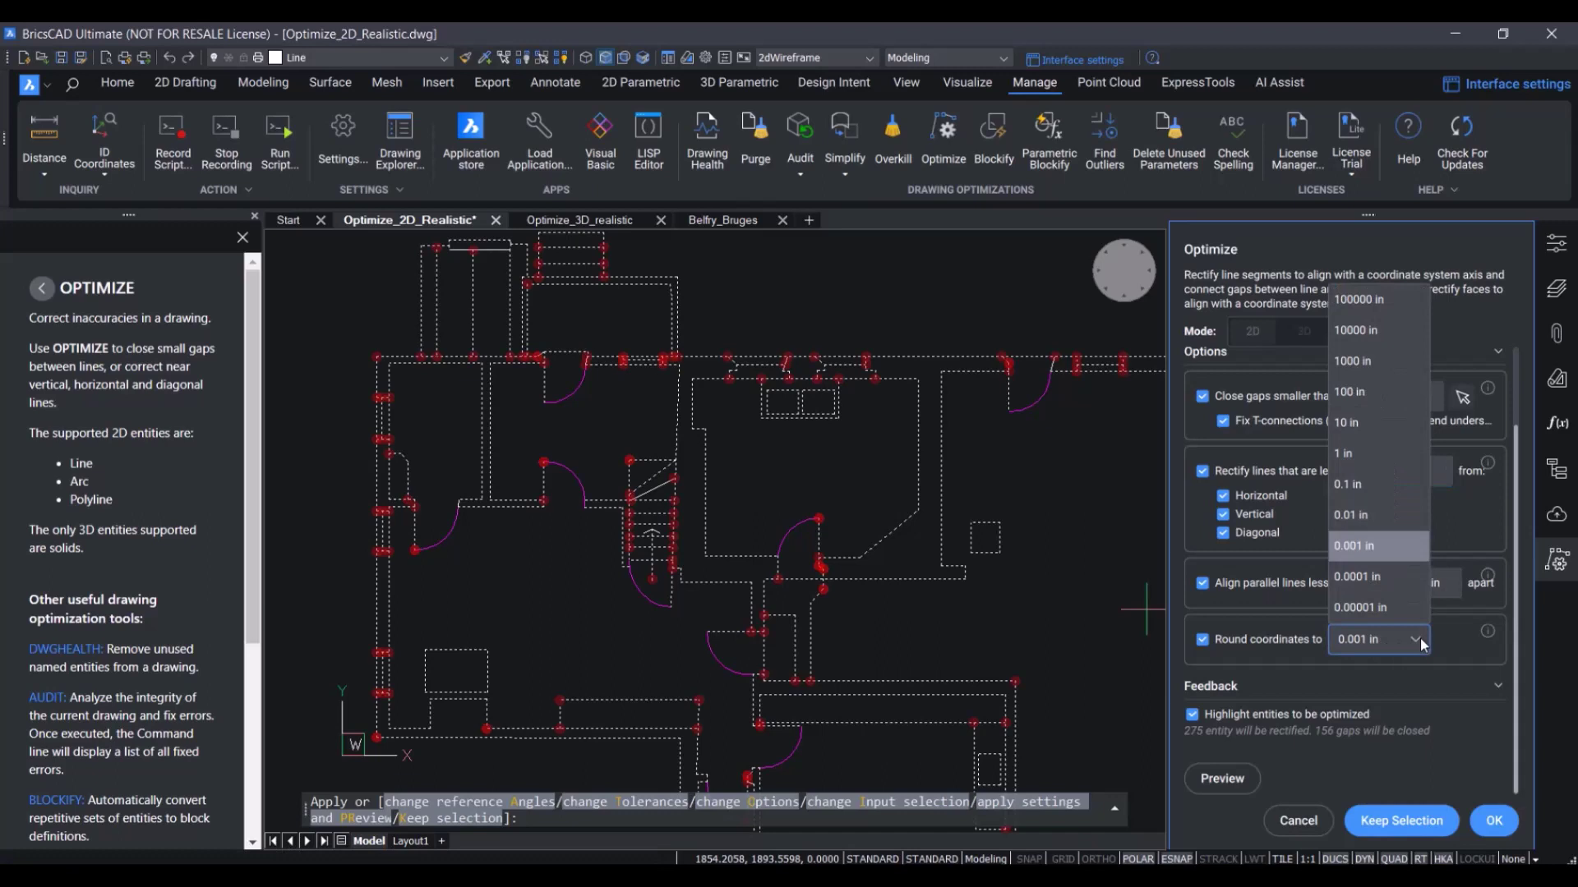
pyautogui.click(1371, 456)
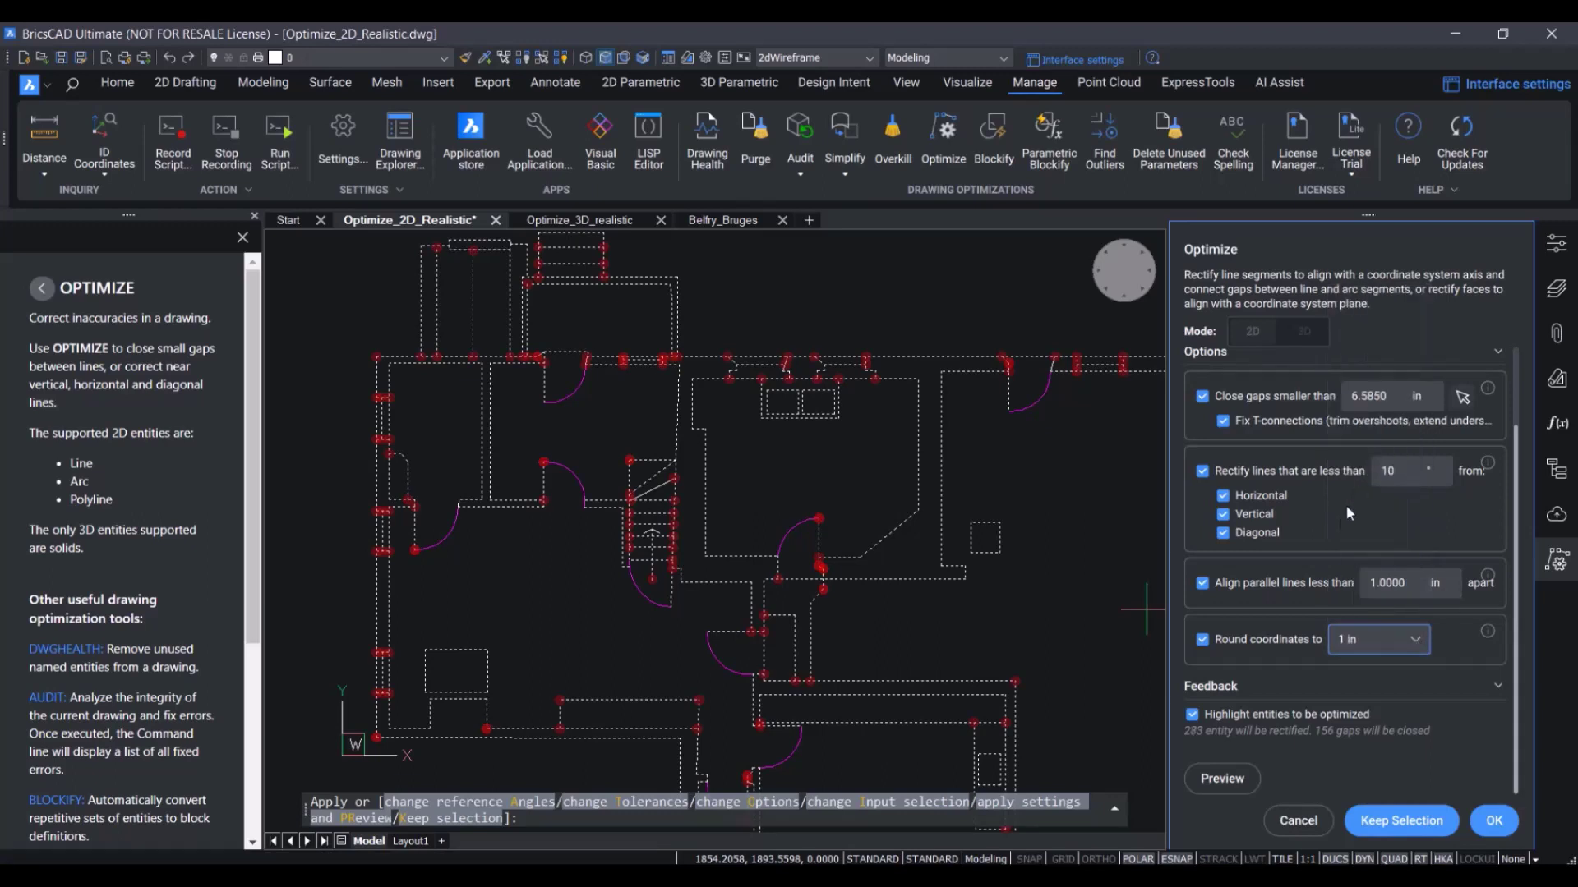
# Preview the 157 gap closures and 283 rectified segments across the floor plan.
pyautogui.click(1220, 789)
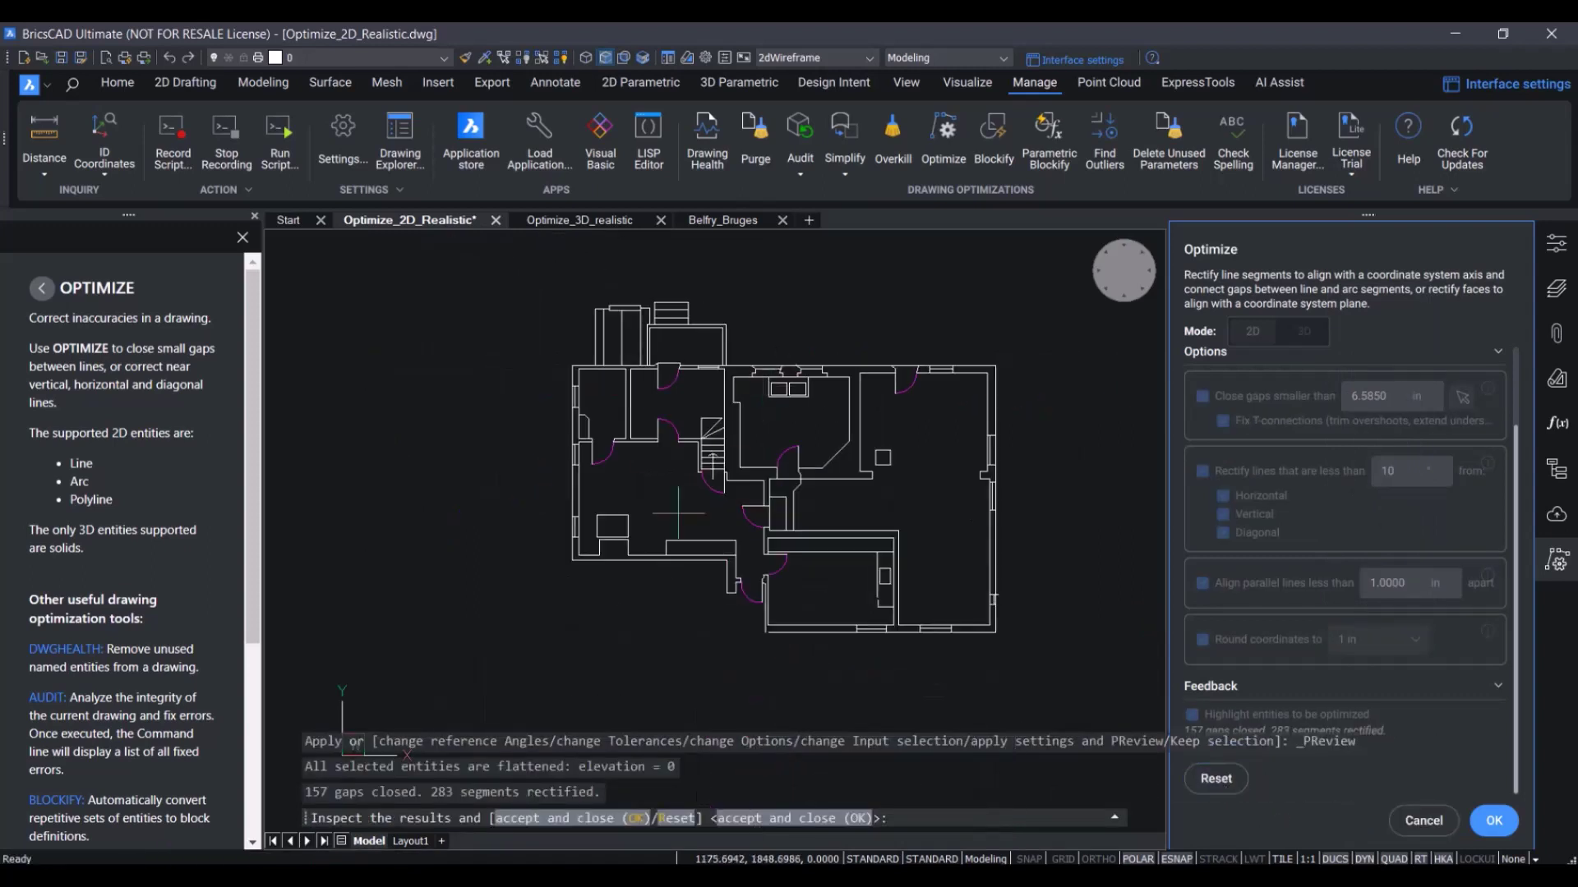
pyautogui.scroll(3, 775, 370)
pyautogui.moveTo(787, 586)
pyautogui.mouseDown(button='middle')
pyautogui.moveTo(797, 658)
pyautogui.moveTo(801, 609)
pyautogui.mouseUp(button='middle')
pyautogui.scroll(-3, 622, 337)
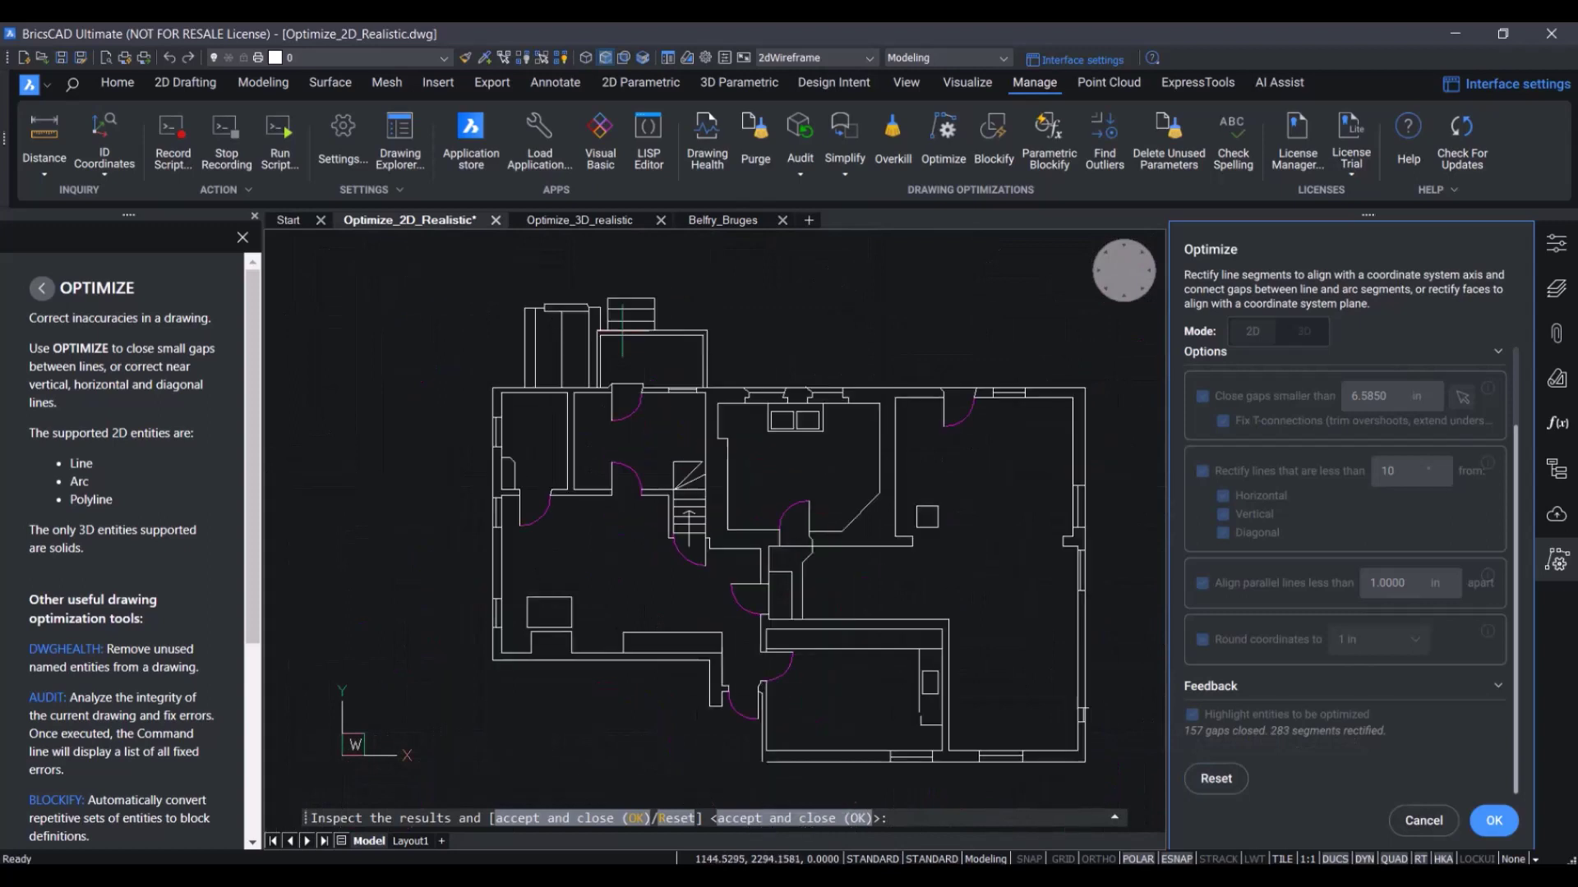
pyautogui.scroll(3, 622, 333)
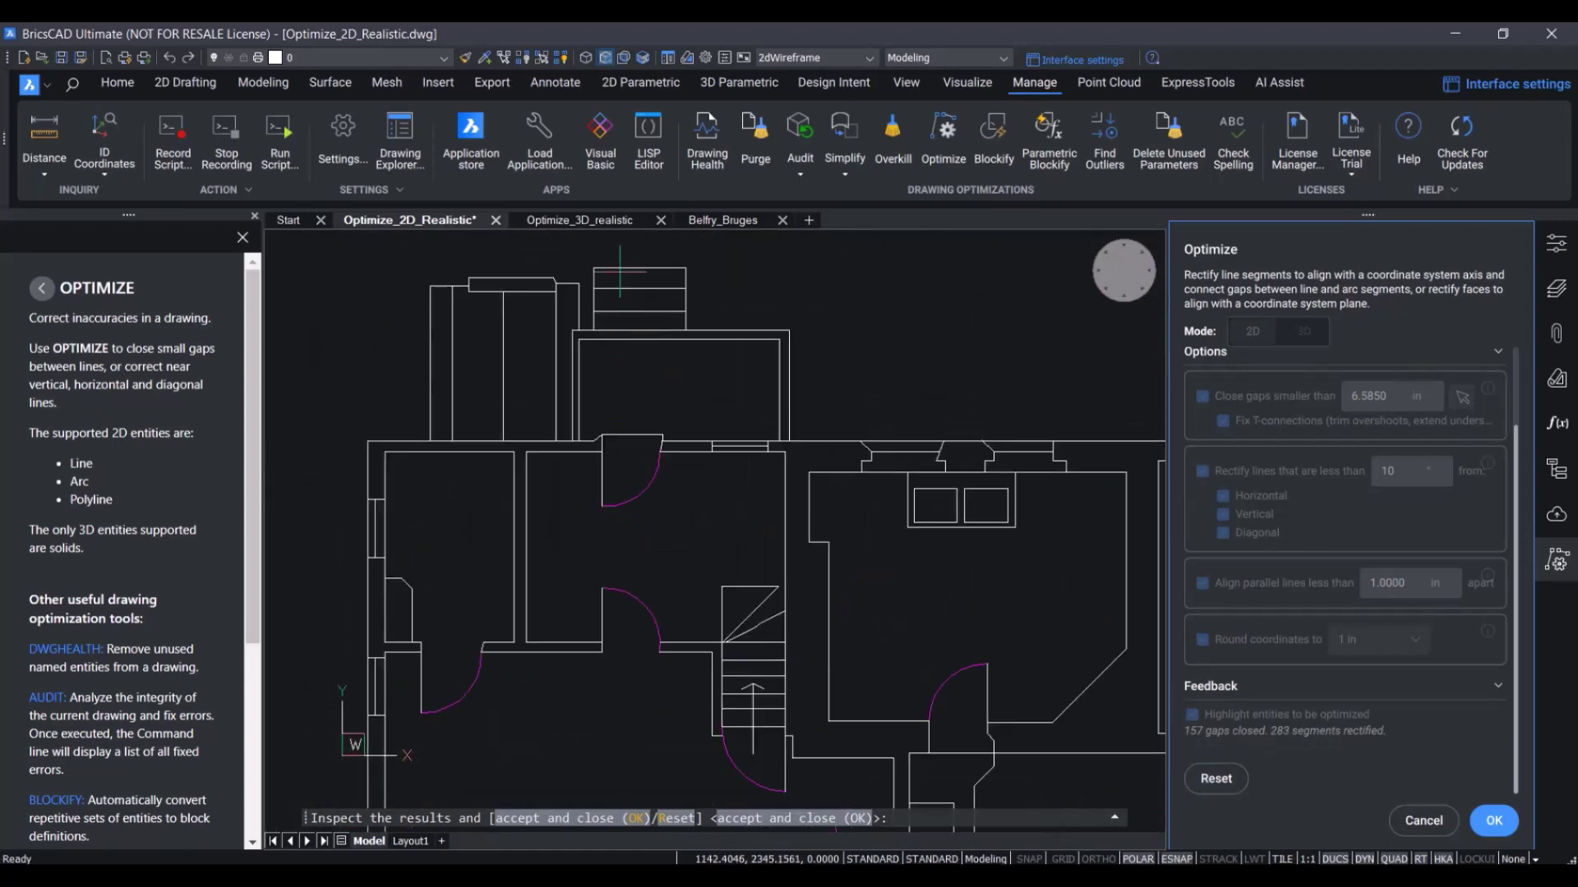
# Apply the floor plan fixes and select a wall line to check it.
pyautogui.click(1493, 820)
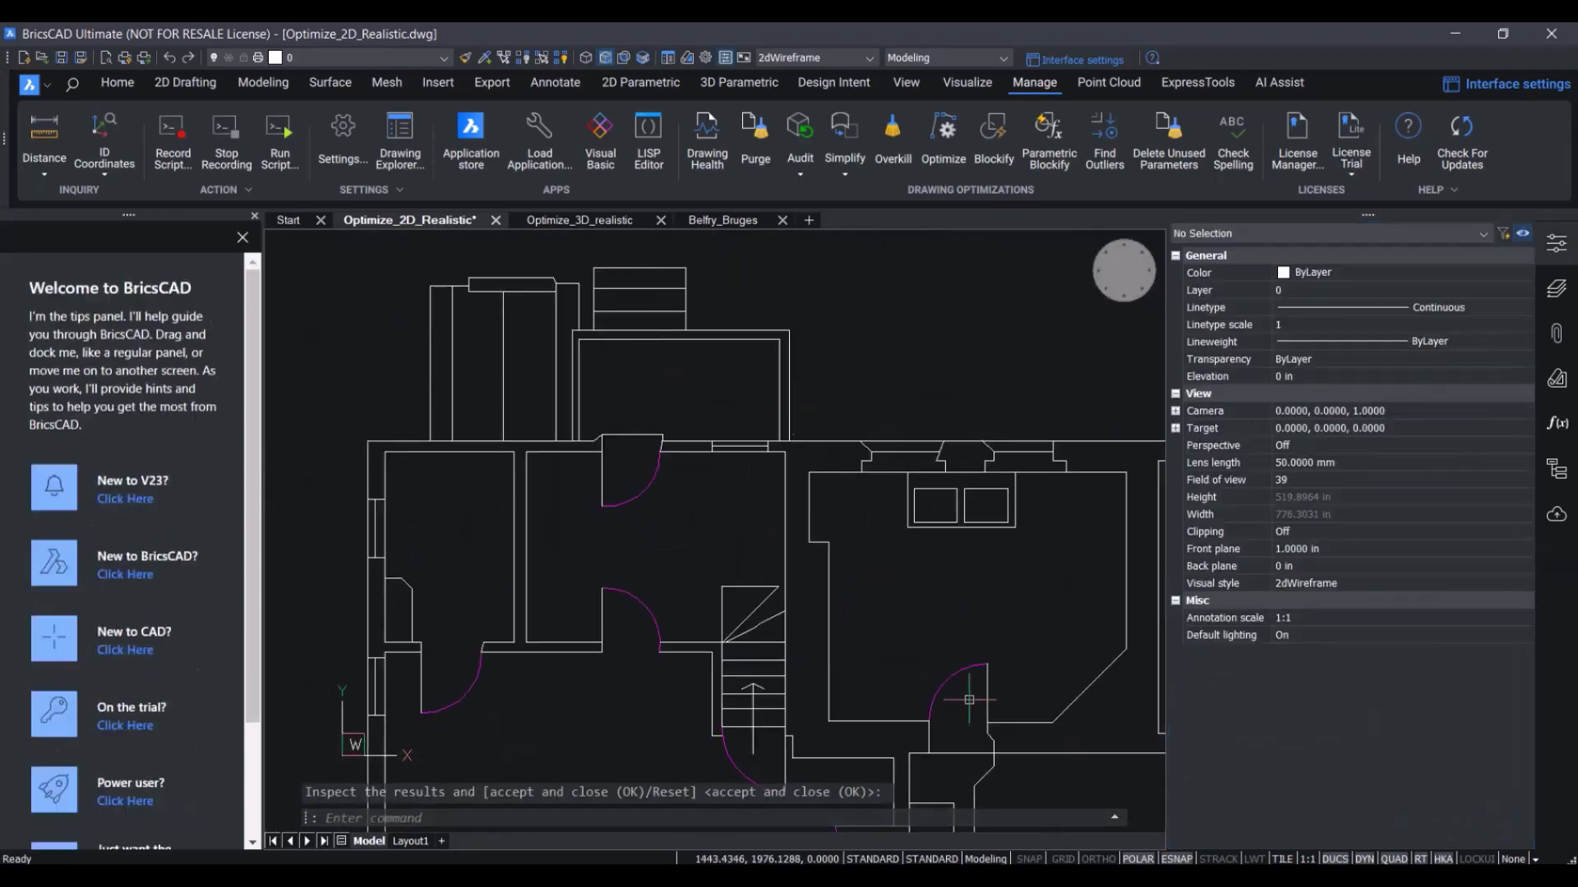
pyautogui.moveTo(950, 651); pyautogui.dragTo(782, 375, button='middle')
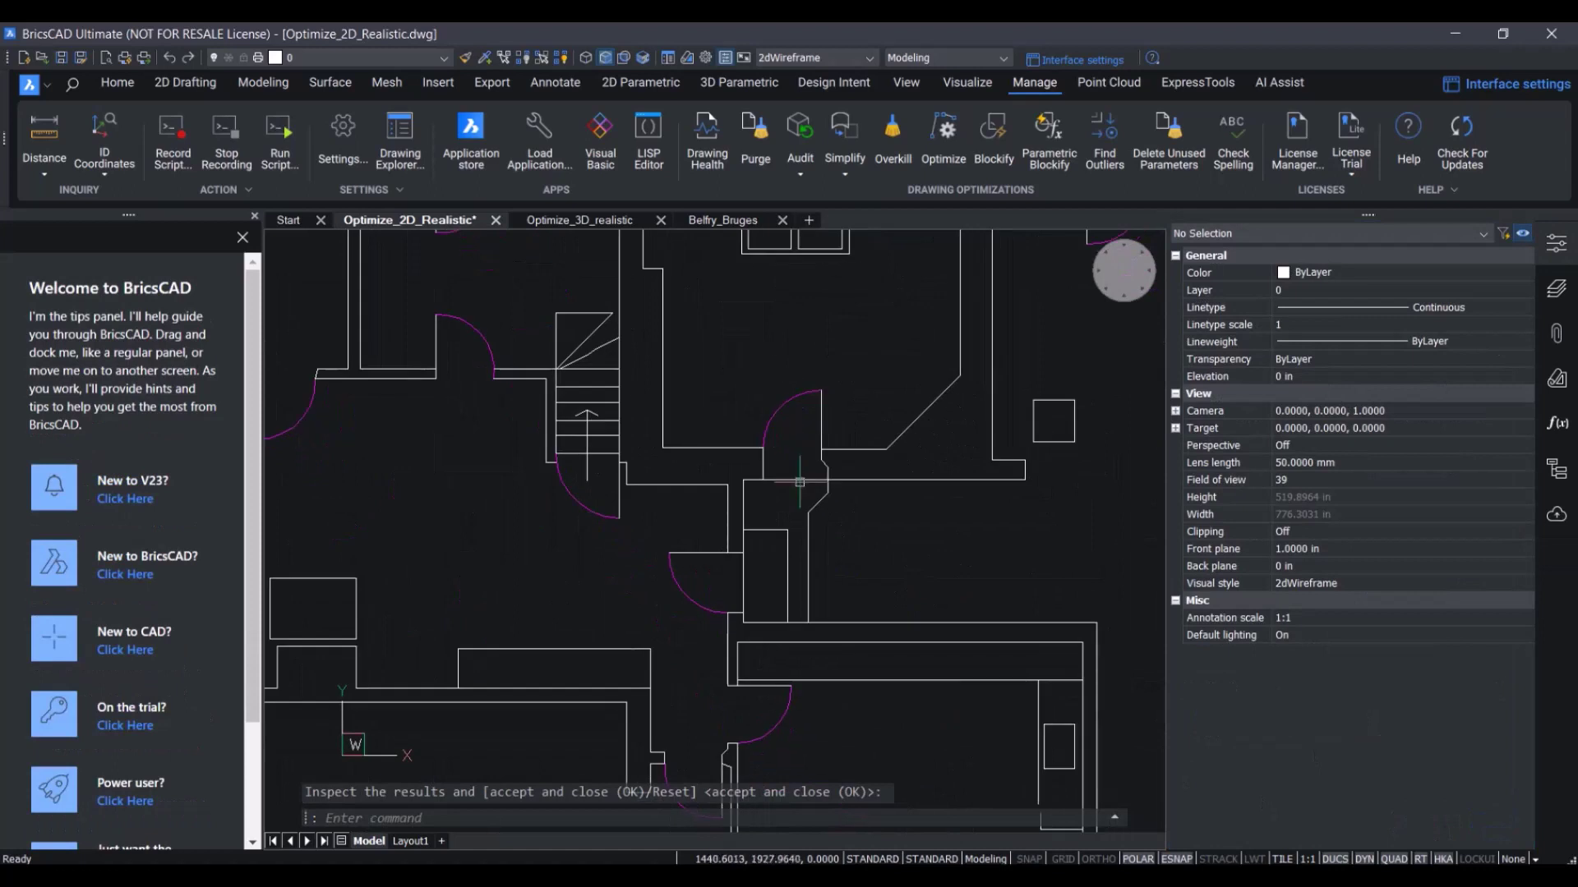
pyautogui.click(936, 621)
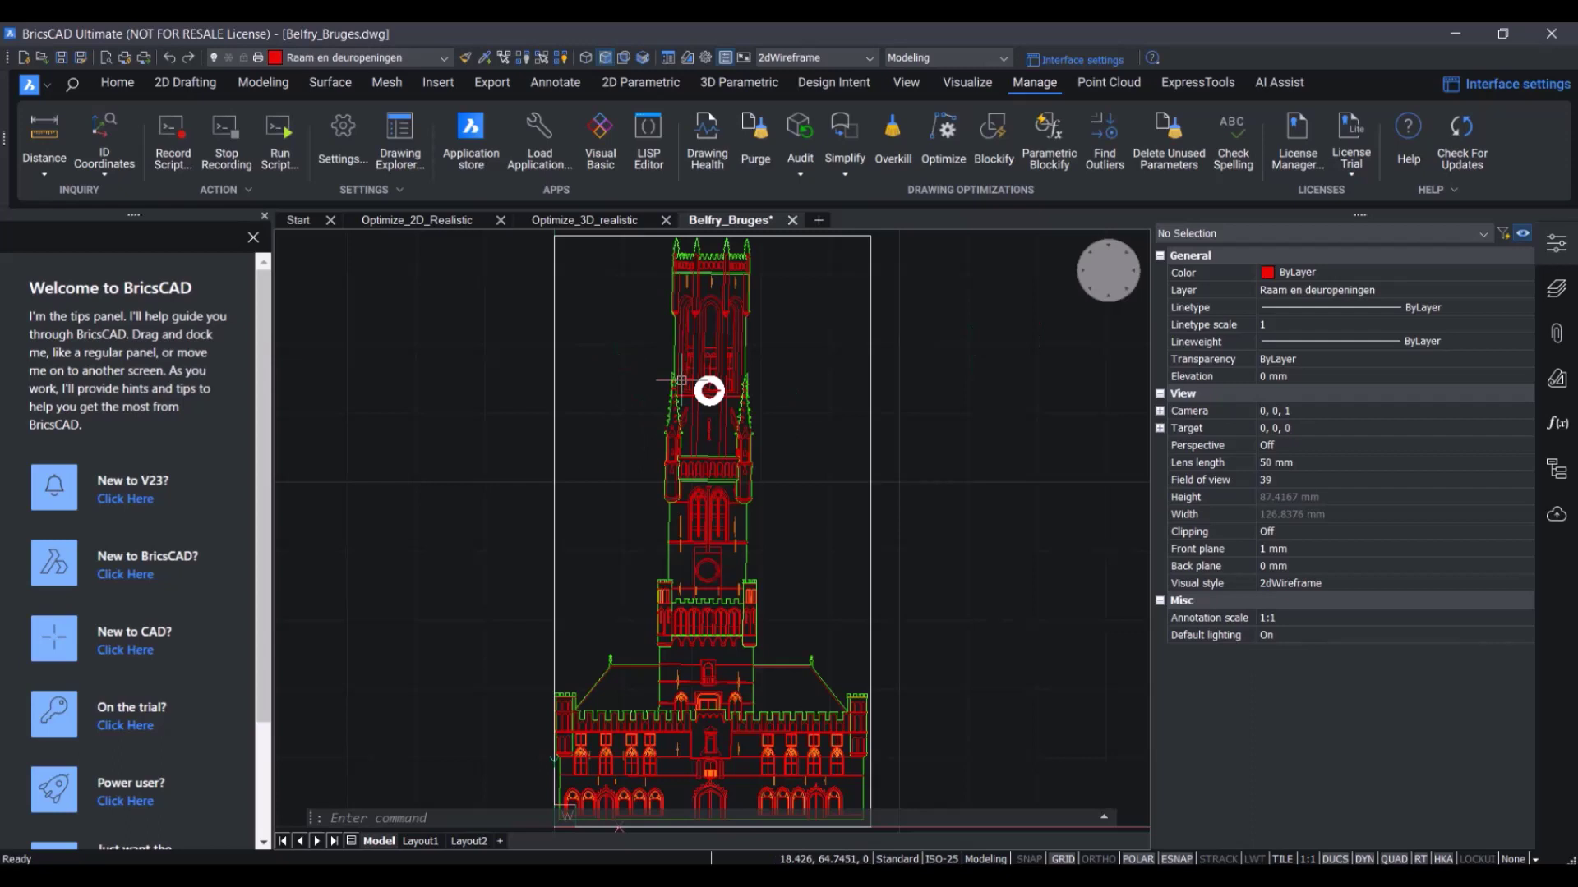
pyautogui.scroll(5, 682, 380)
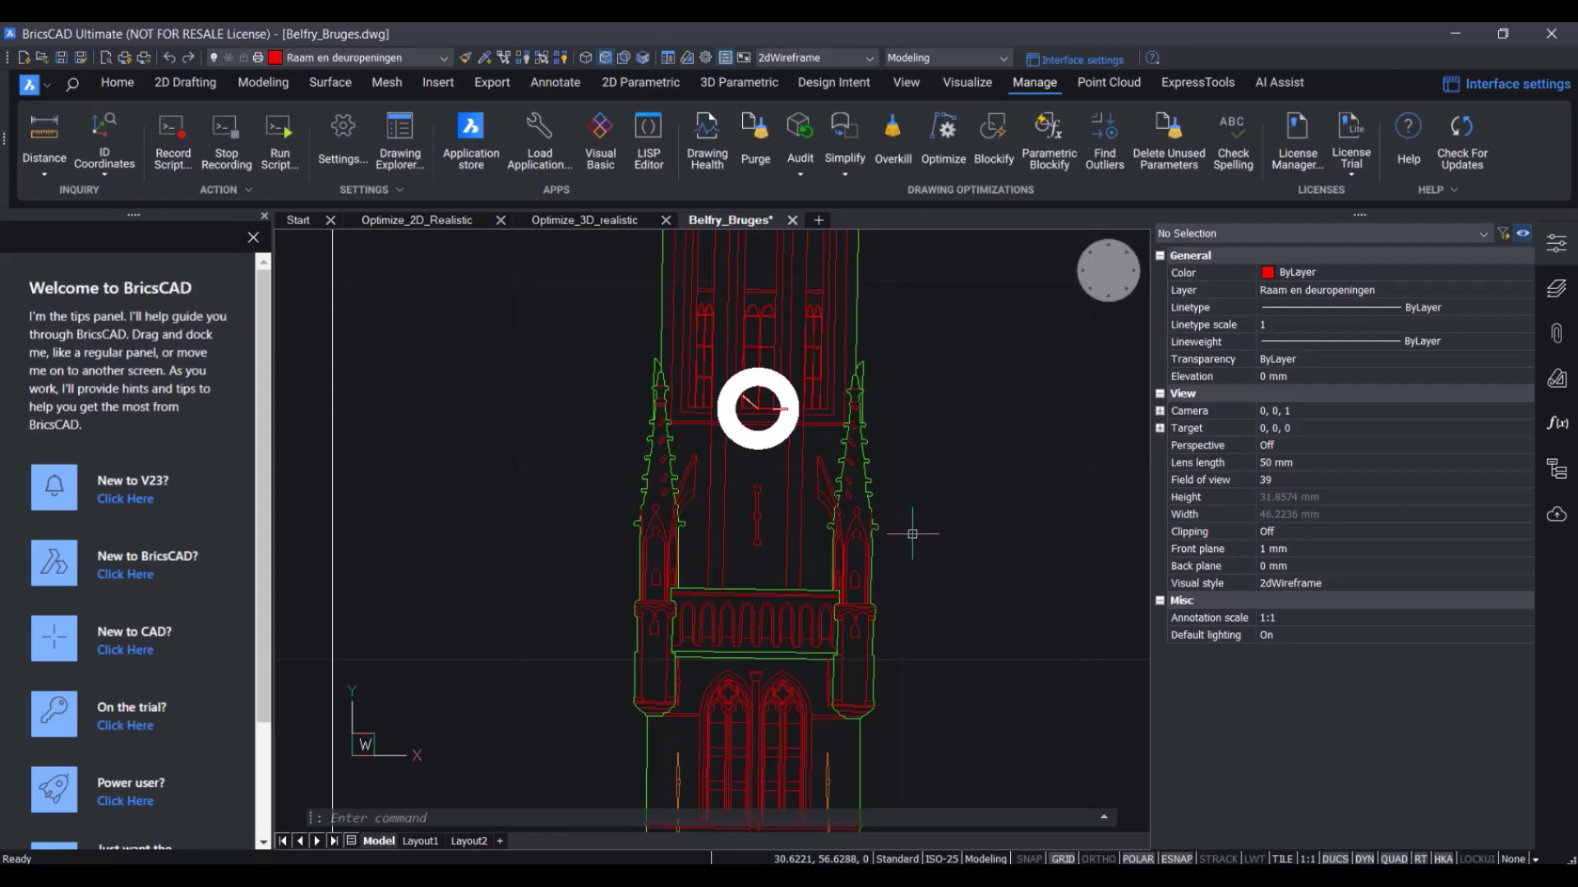
pyautogui.scroll(-8, 912, 534)
pyautogui.scroll(10, 607, 751)
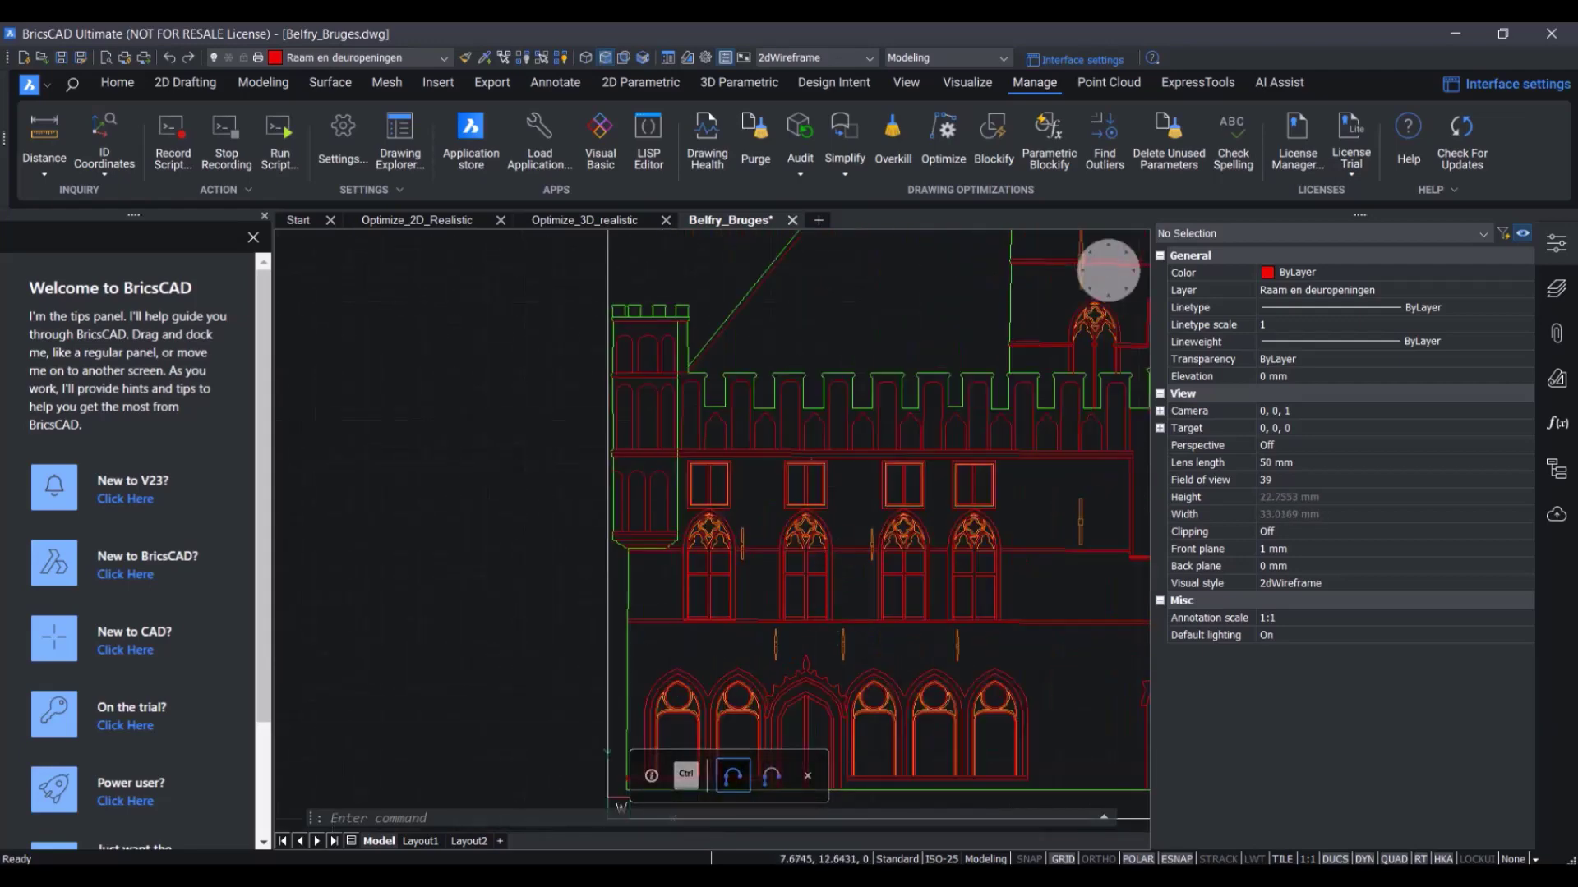
pyautogui.scroll(8, 817, 380)
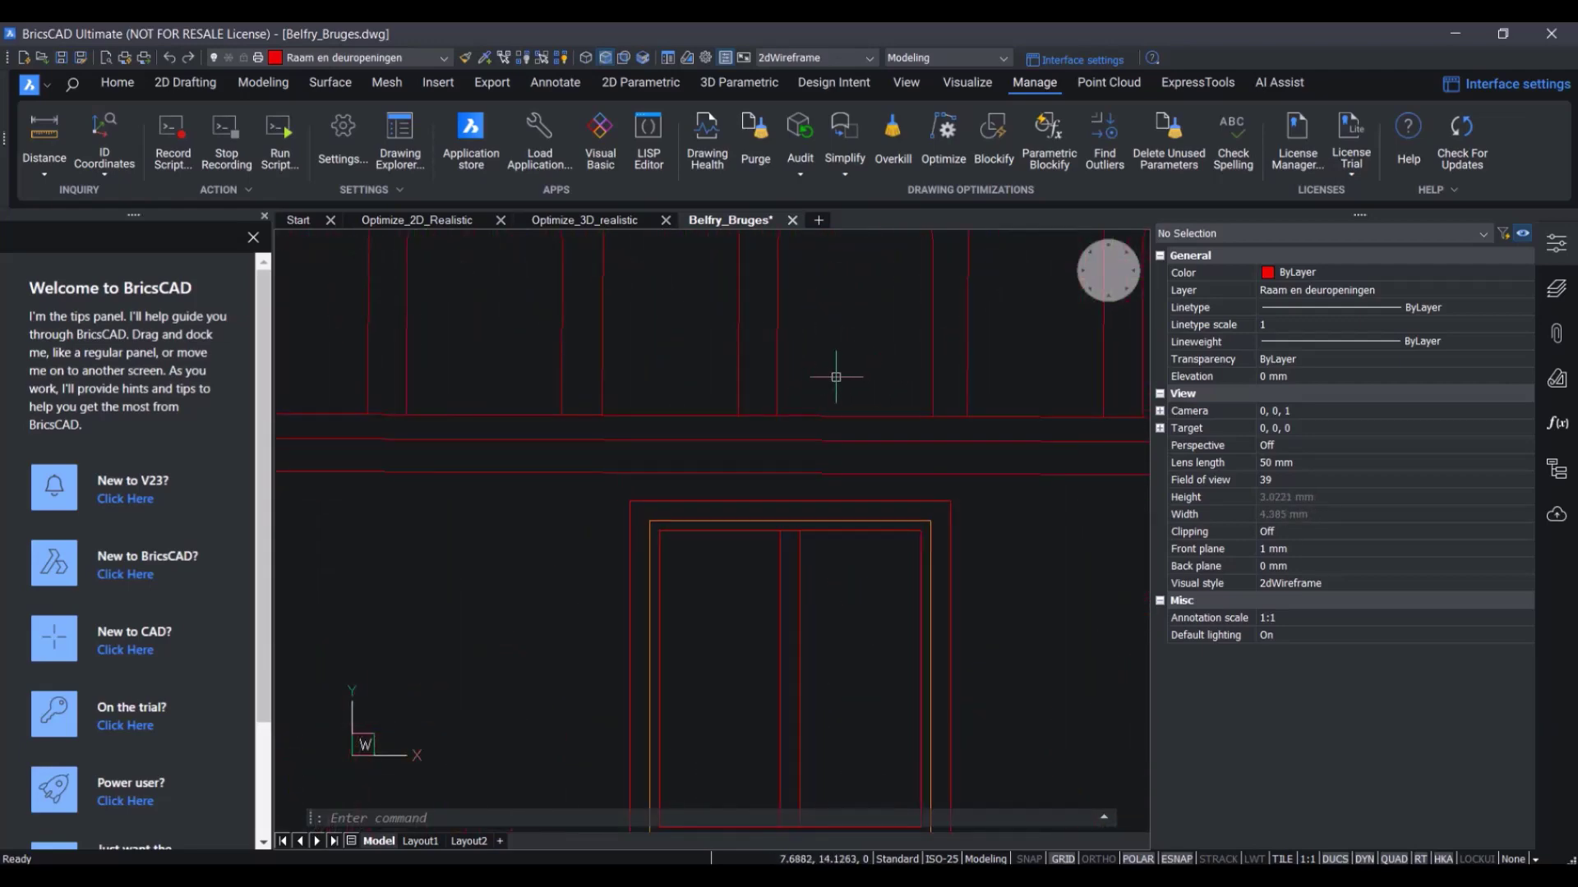
pyautogui.scroll(5, 822, 386)
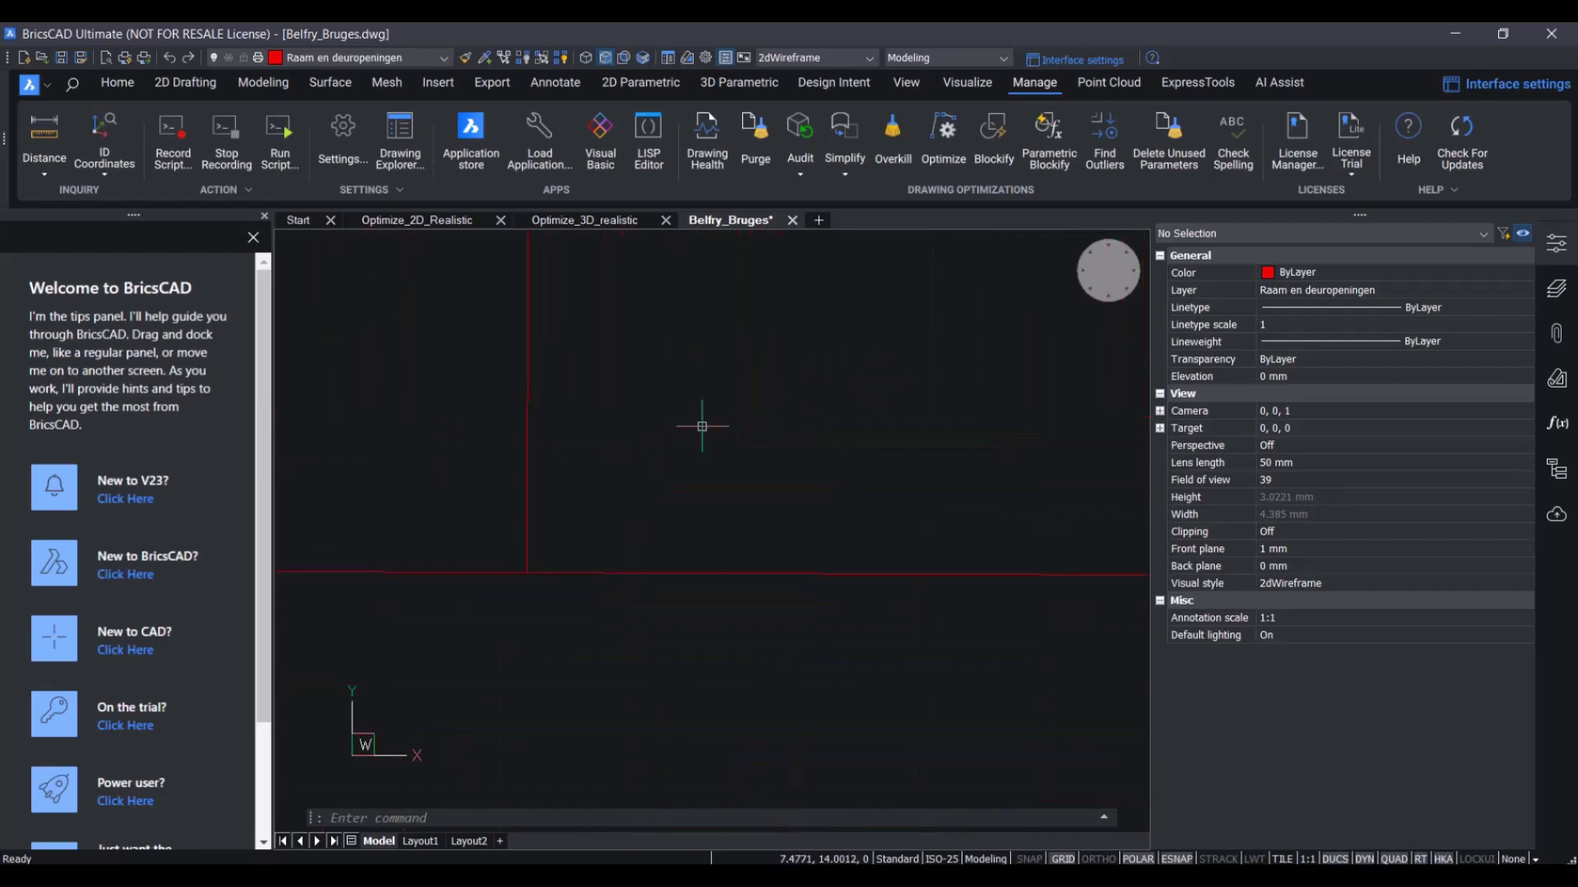
pyautogui.scroll(9, 701, 426)
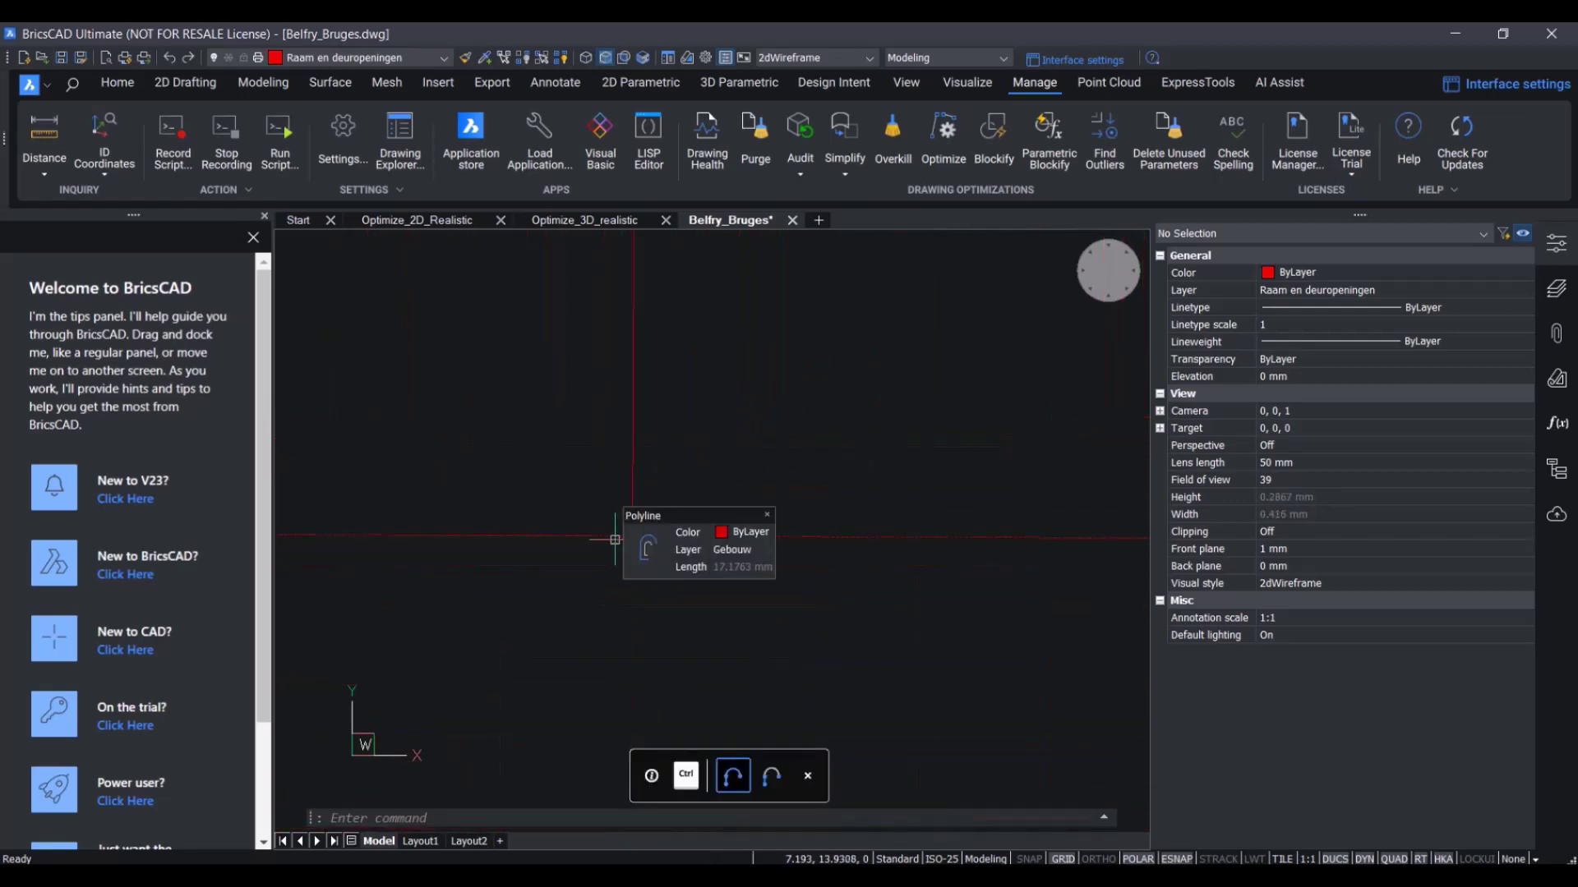
pyautogui.scroll(3, 673, 617)
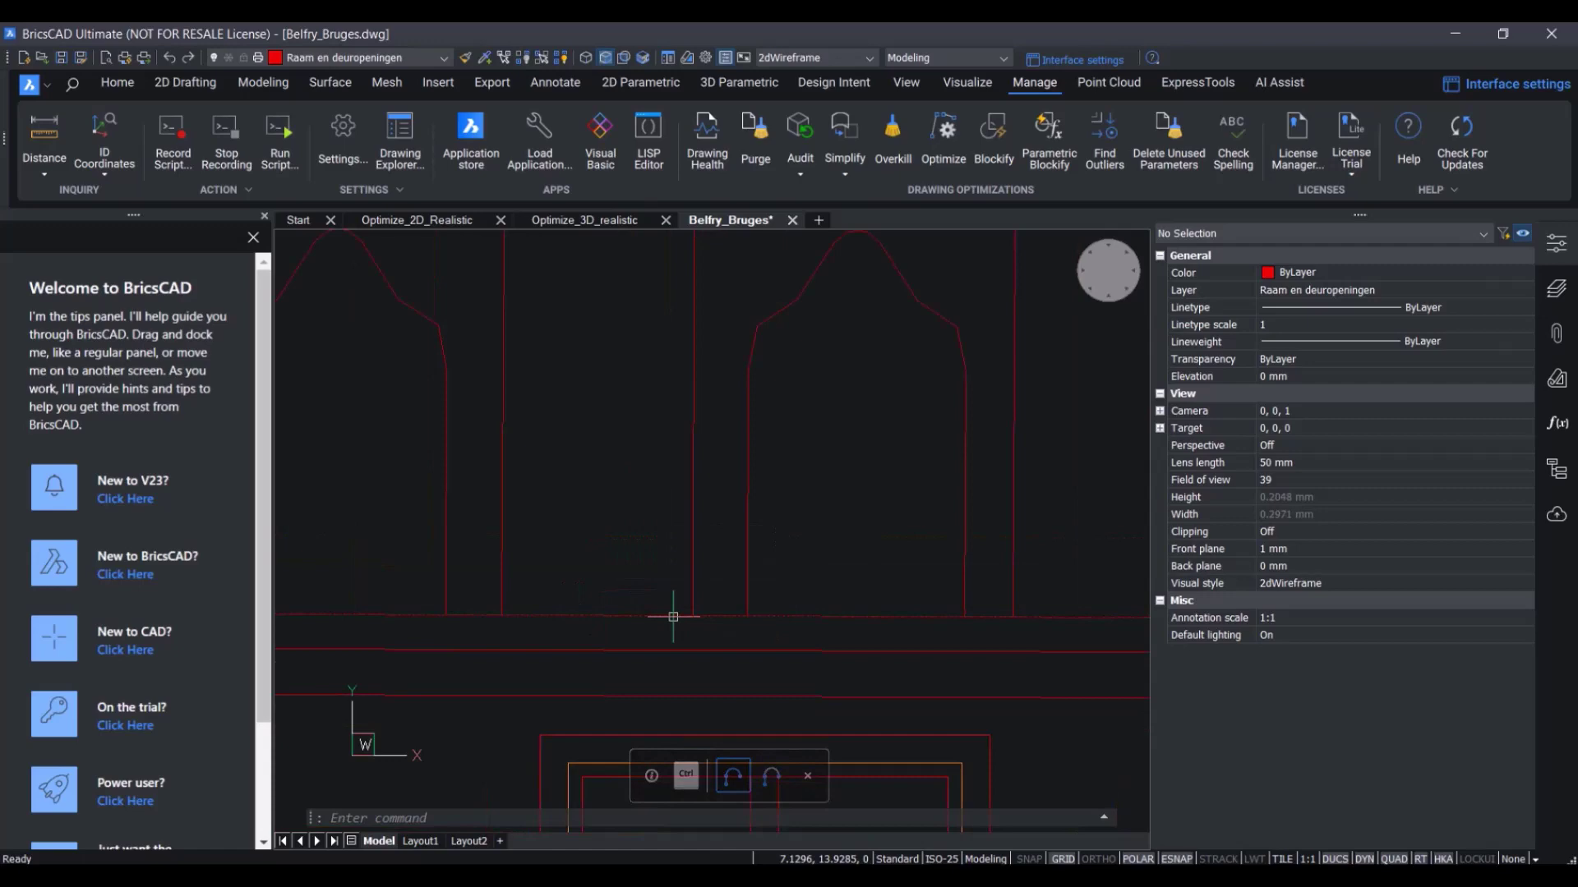
pyautogui.scroll(-12, 673, 617)
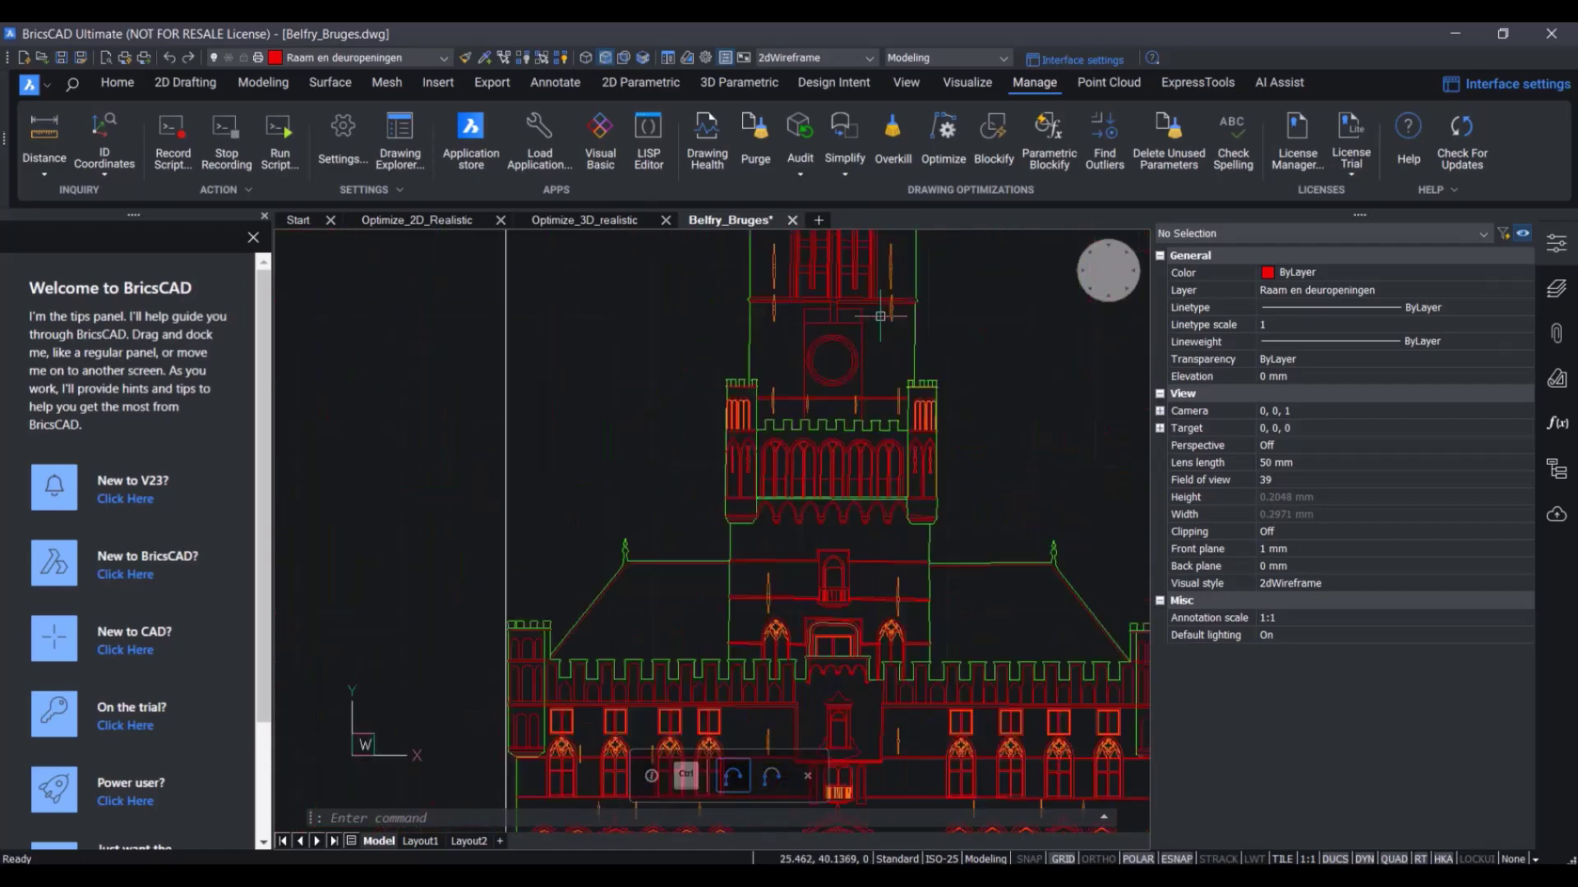
pyautogui.click(1064, 278)
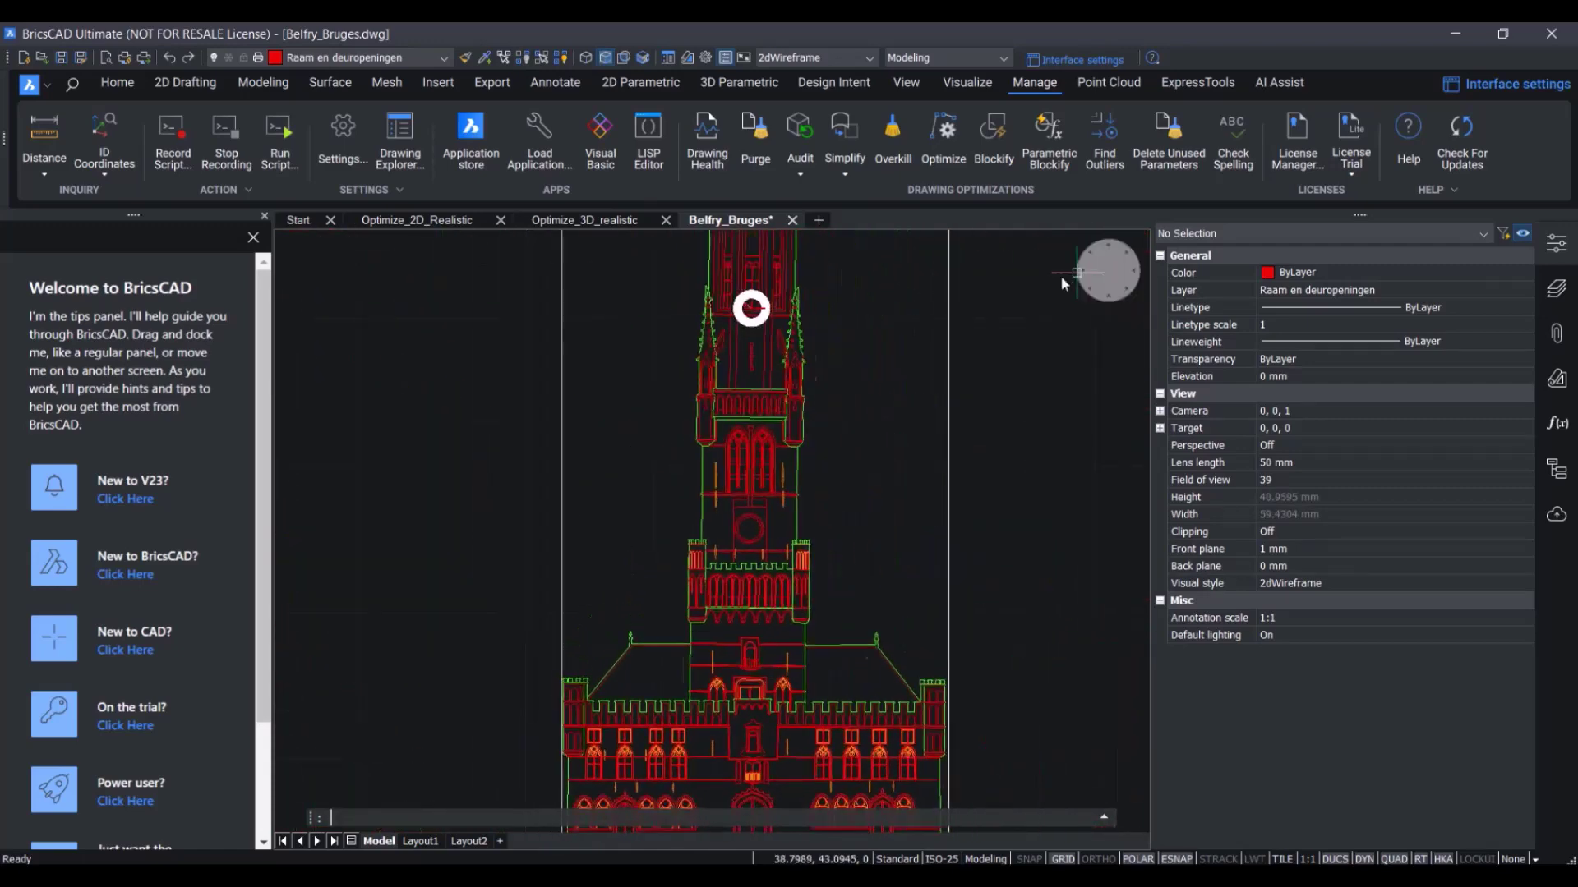
# Run Optimize on the entire Belfry drawing at 0.3300 mm and inspect the upper tracery's gap markers.
pyautogui.click(941, 142)
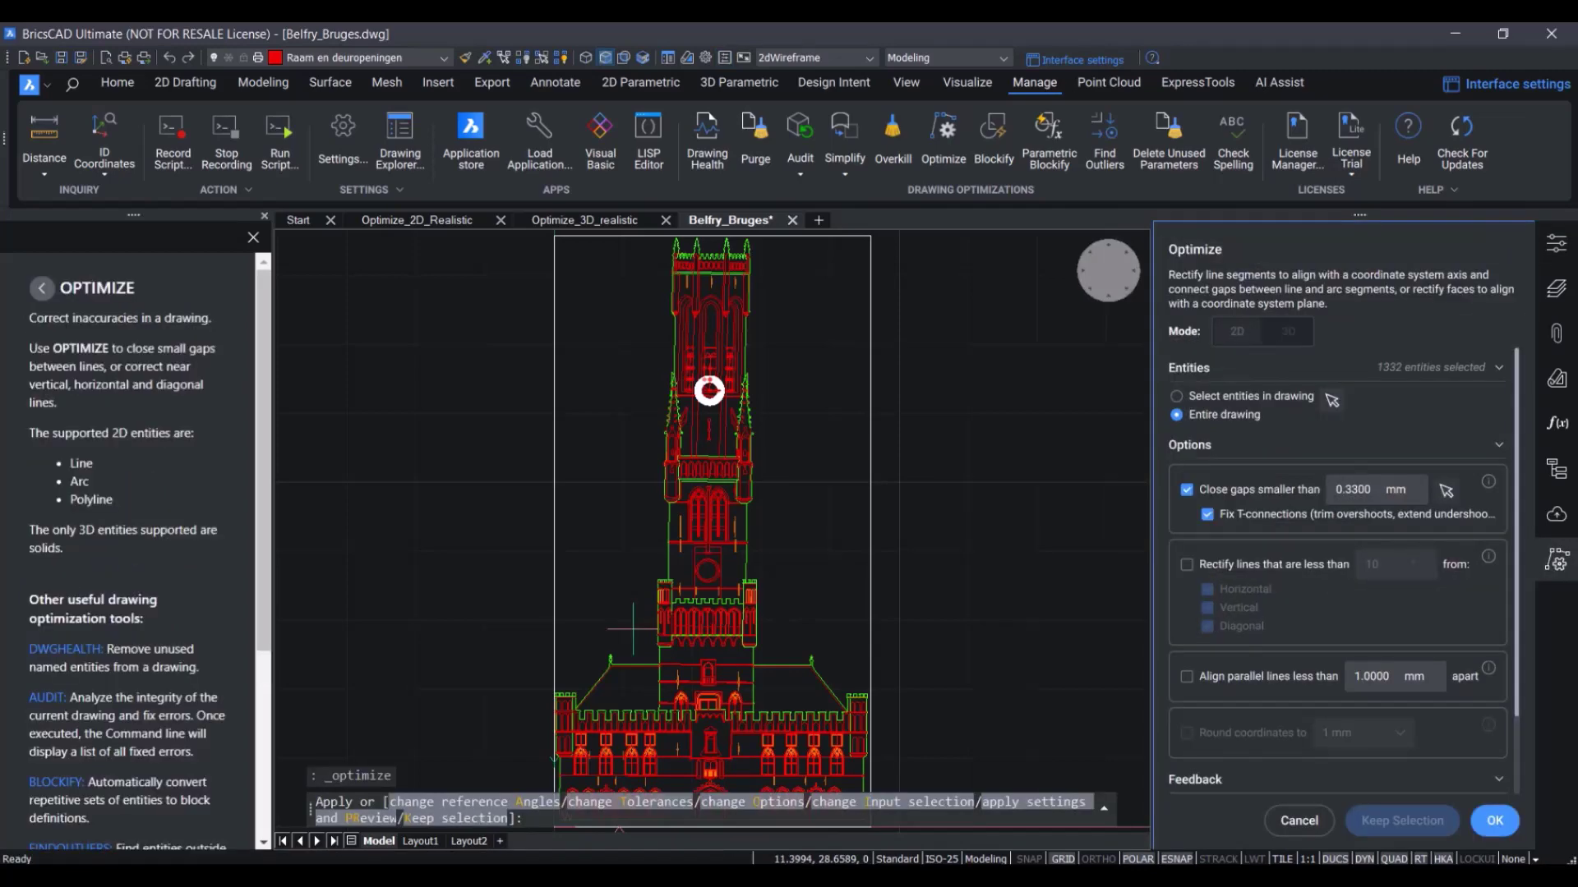
pyautogui.scroll(8, 595, 731)
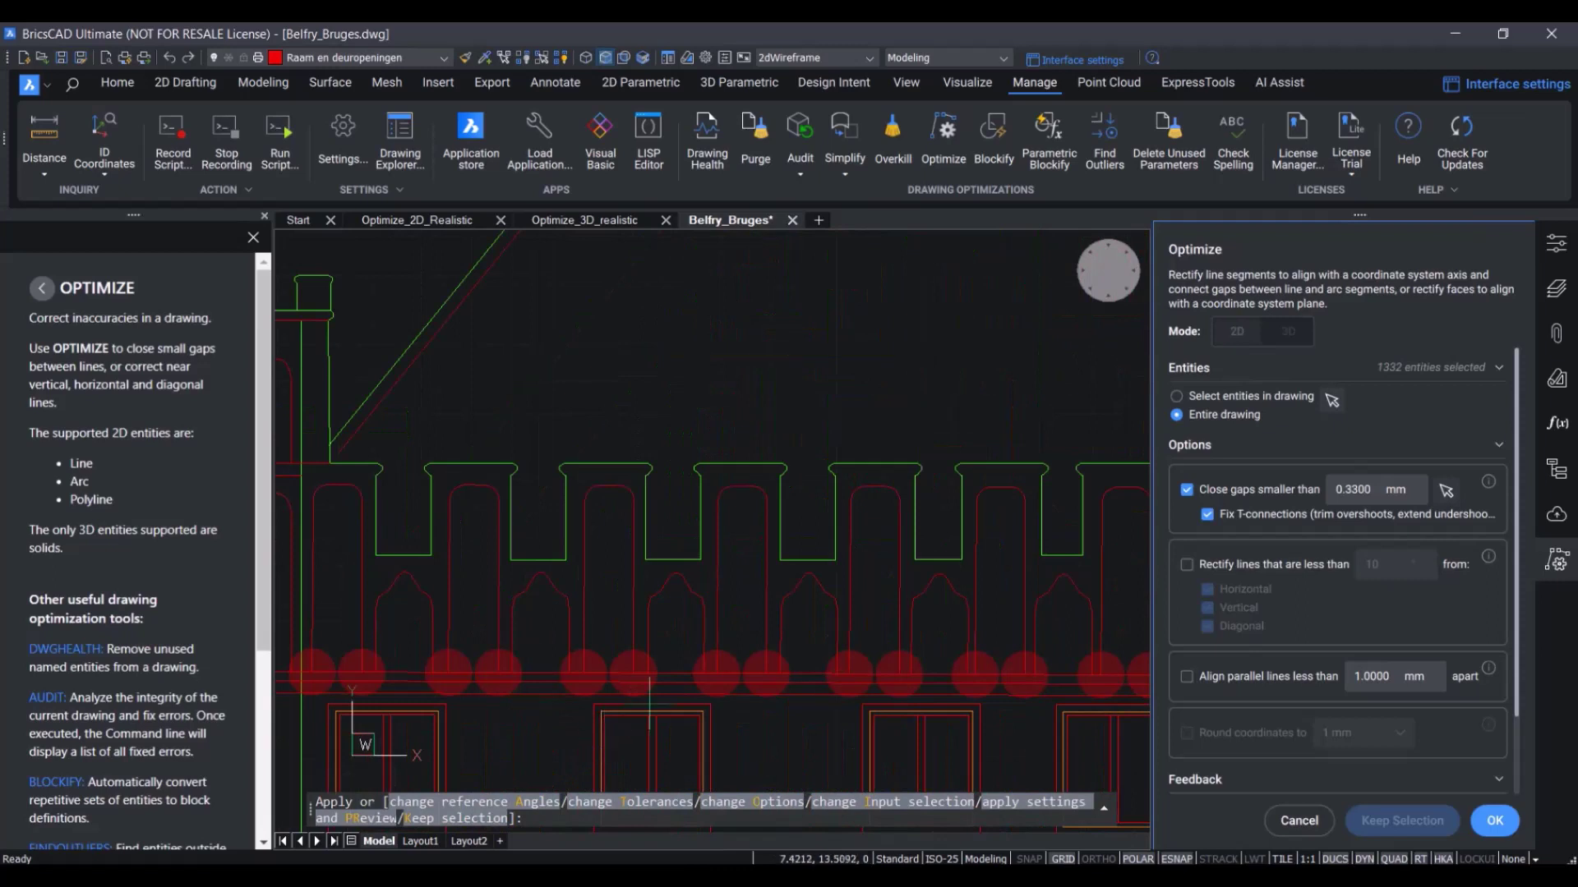
pyautogui.moveTo(776, 700); pyautogui.dragTo(701, 569, button='middle')
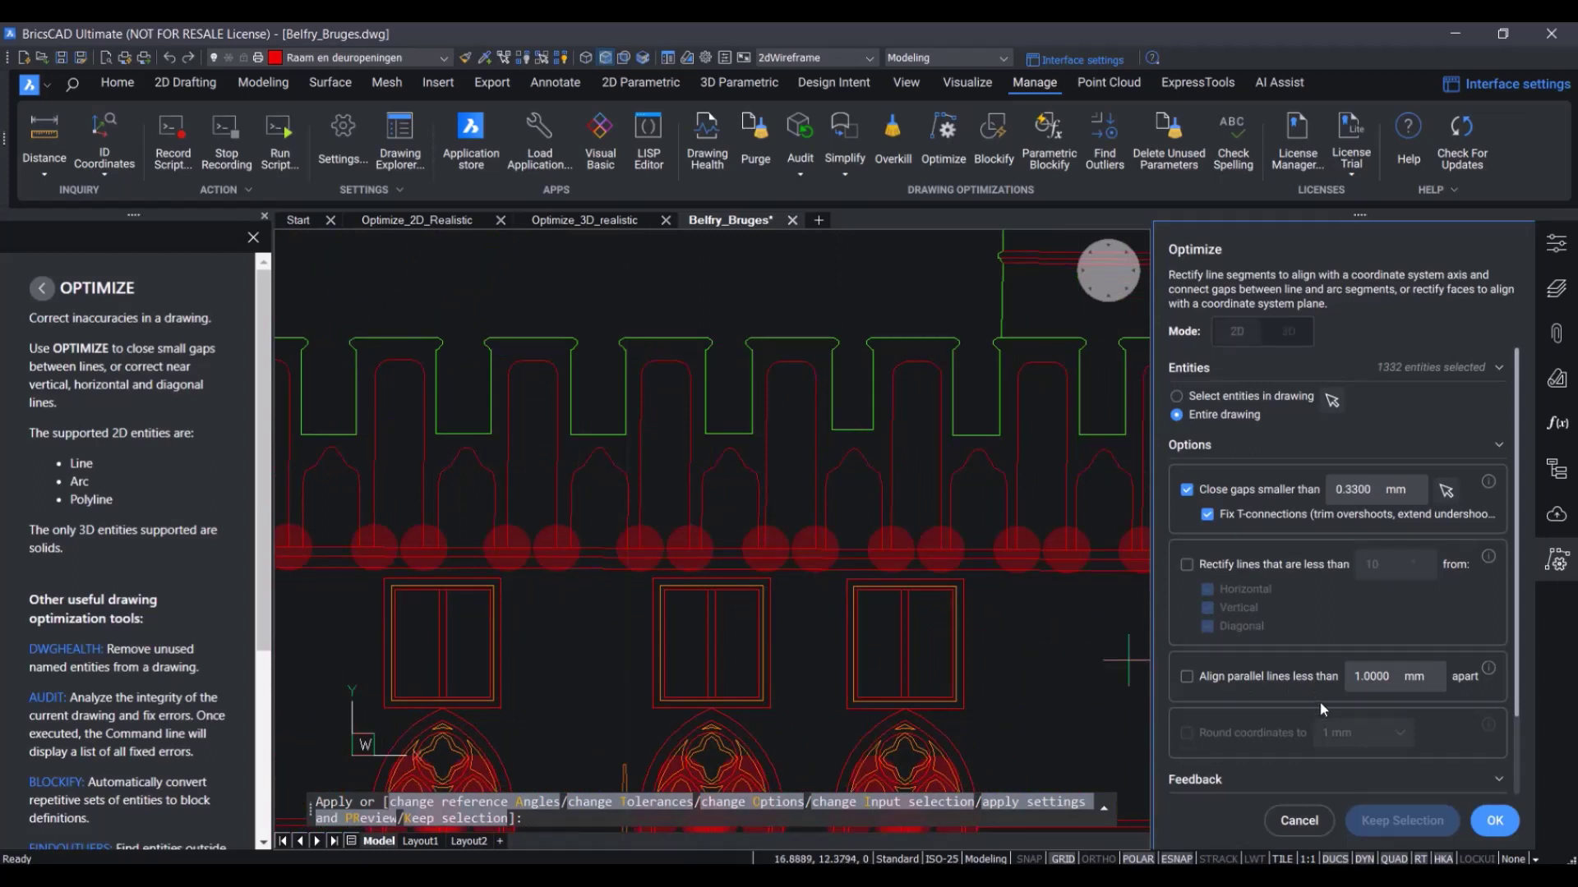
pyautogui.scroll(-2, 1319, 701)
# Apply the 353 gap closures, check the repaired façade lines, then open Optimize_3D_realistic.
pyautogui.click(1515, 824)
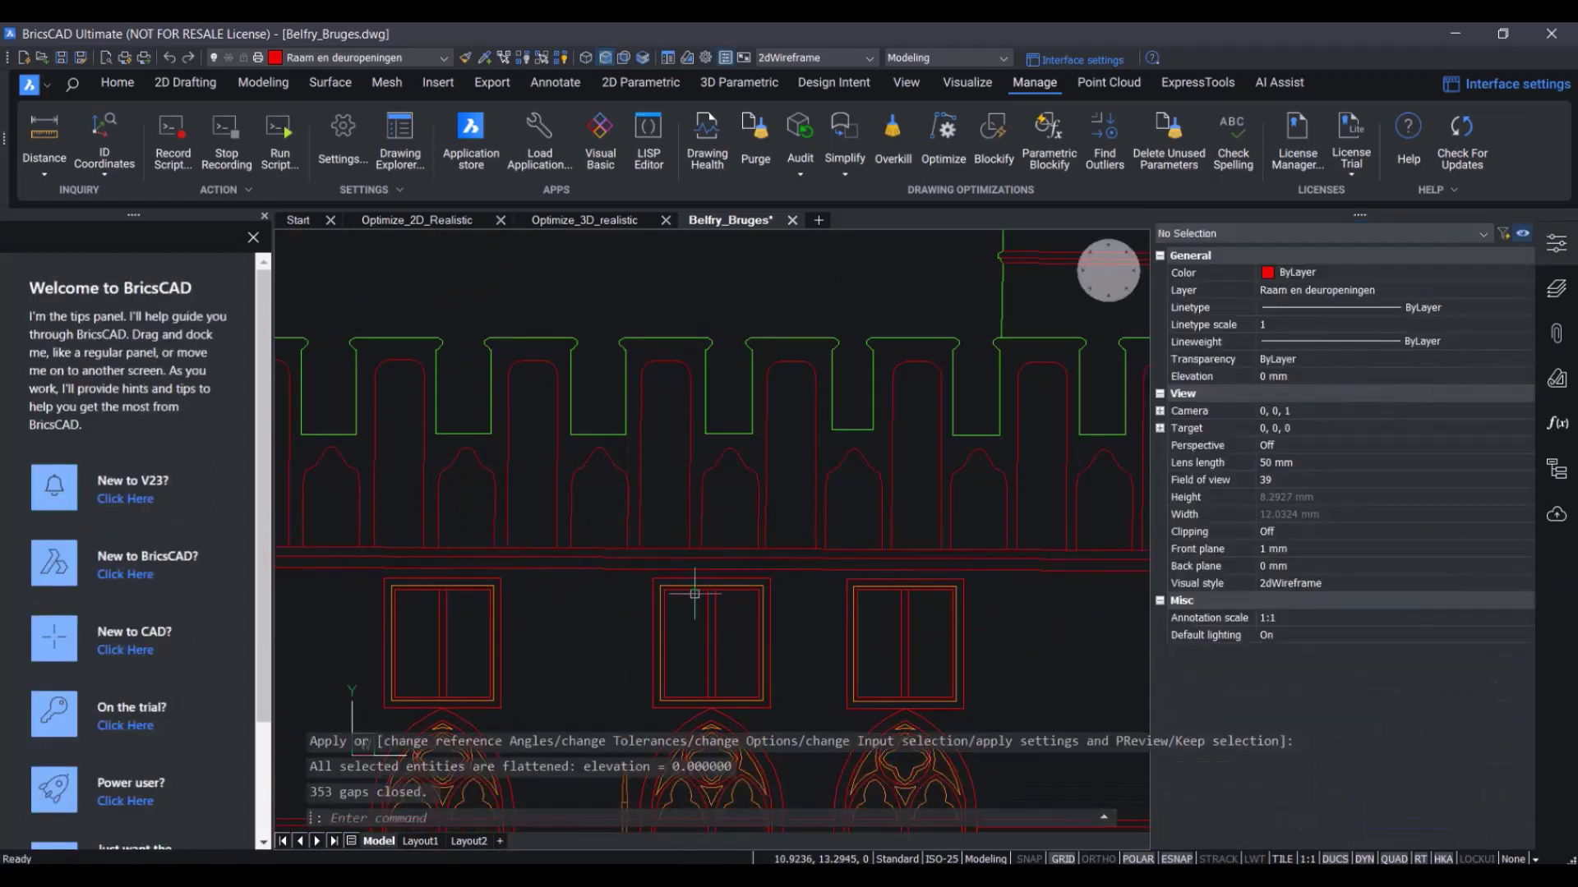
pyautogui.scroll(5, 622, 550)
pyautogui.scroll(4, 422, 535)
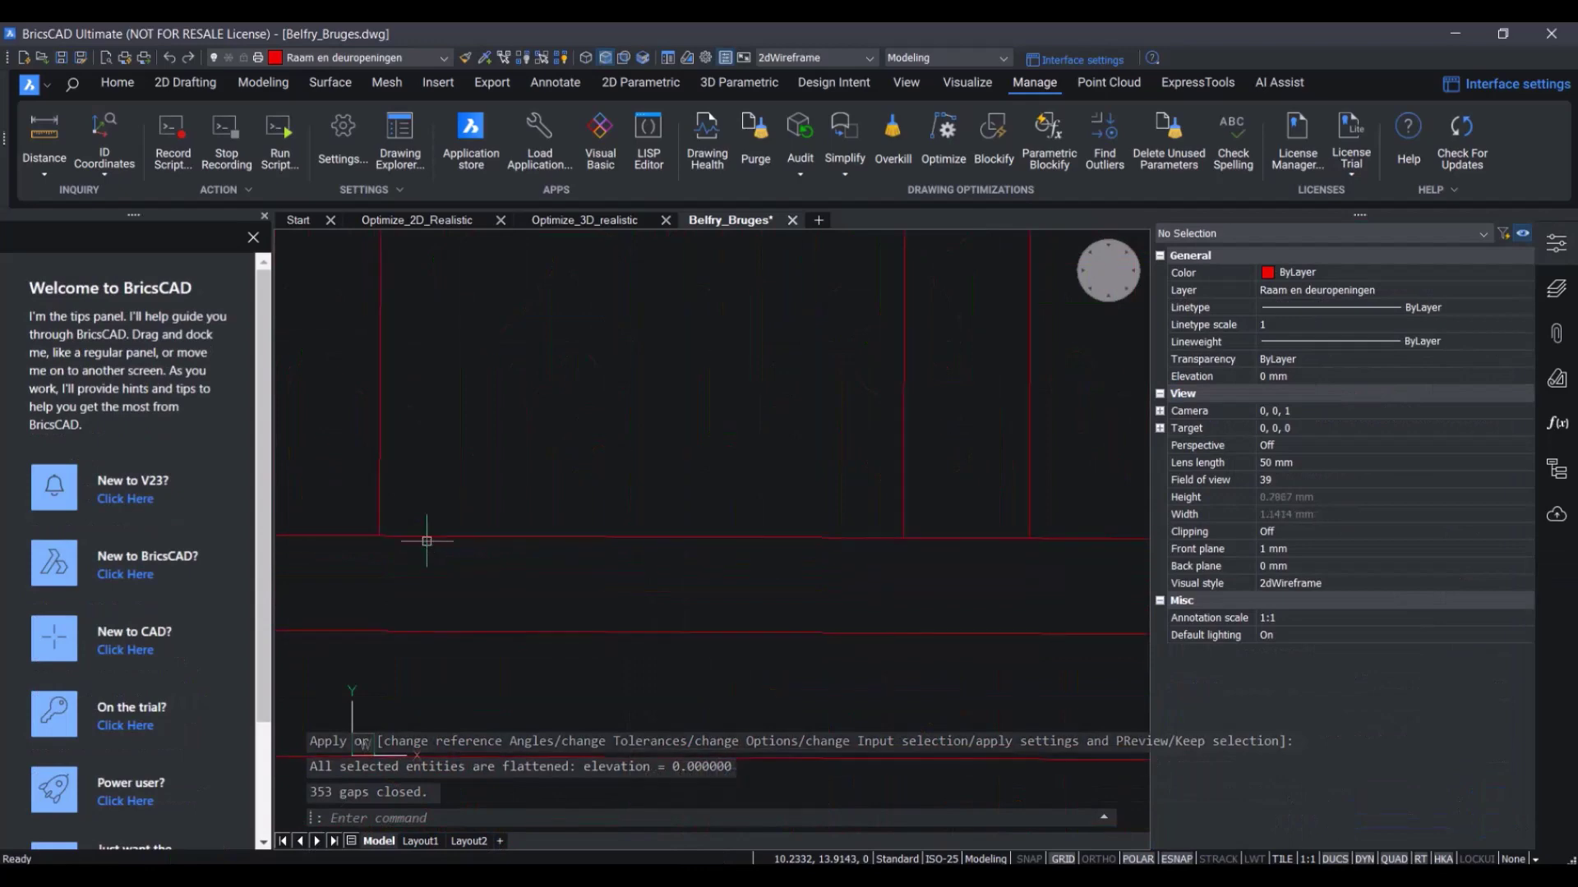
pyautogui.moveTo(510, 566); pyautogui.dragTo(479, 572, button='middle')
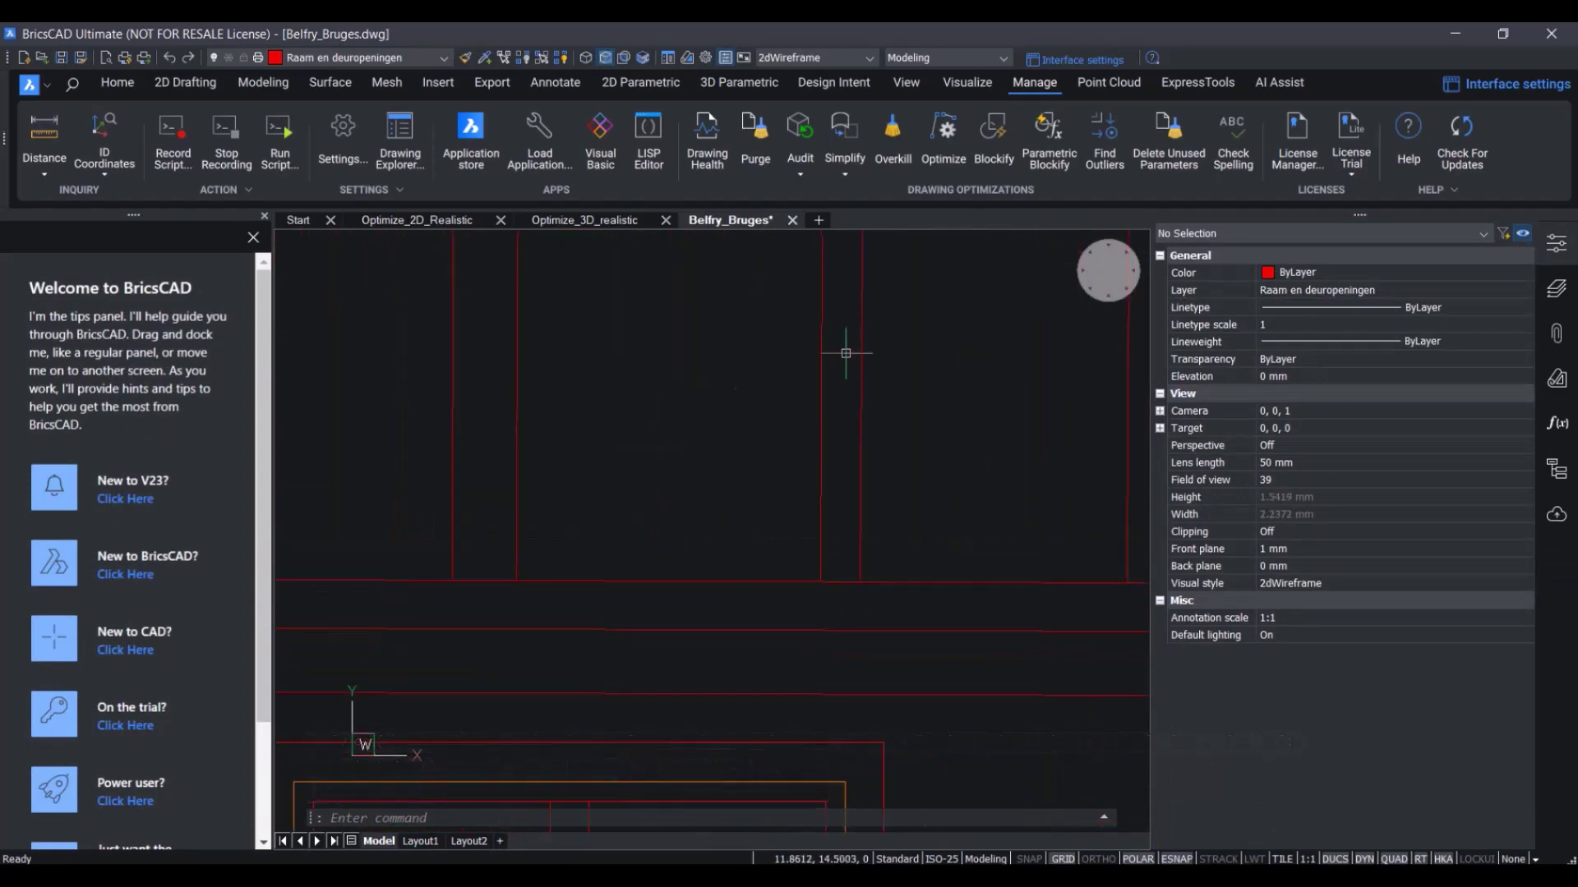
pyautogui.click(1081, 288)
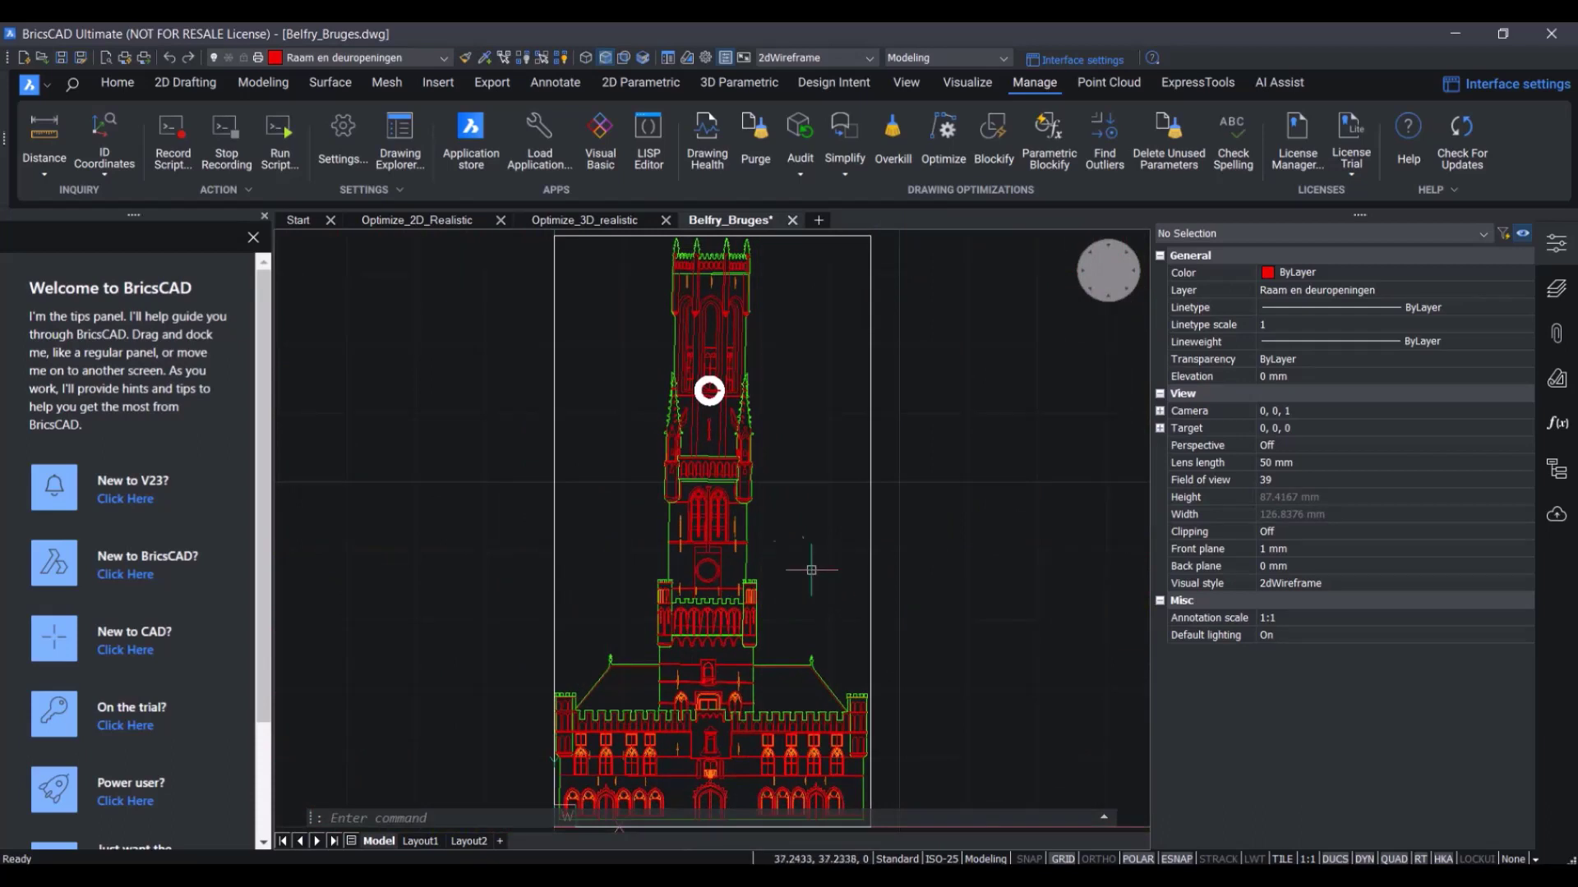
pyautogui.click(585, 220)
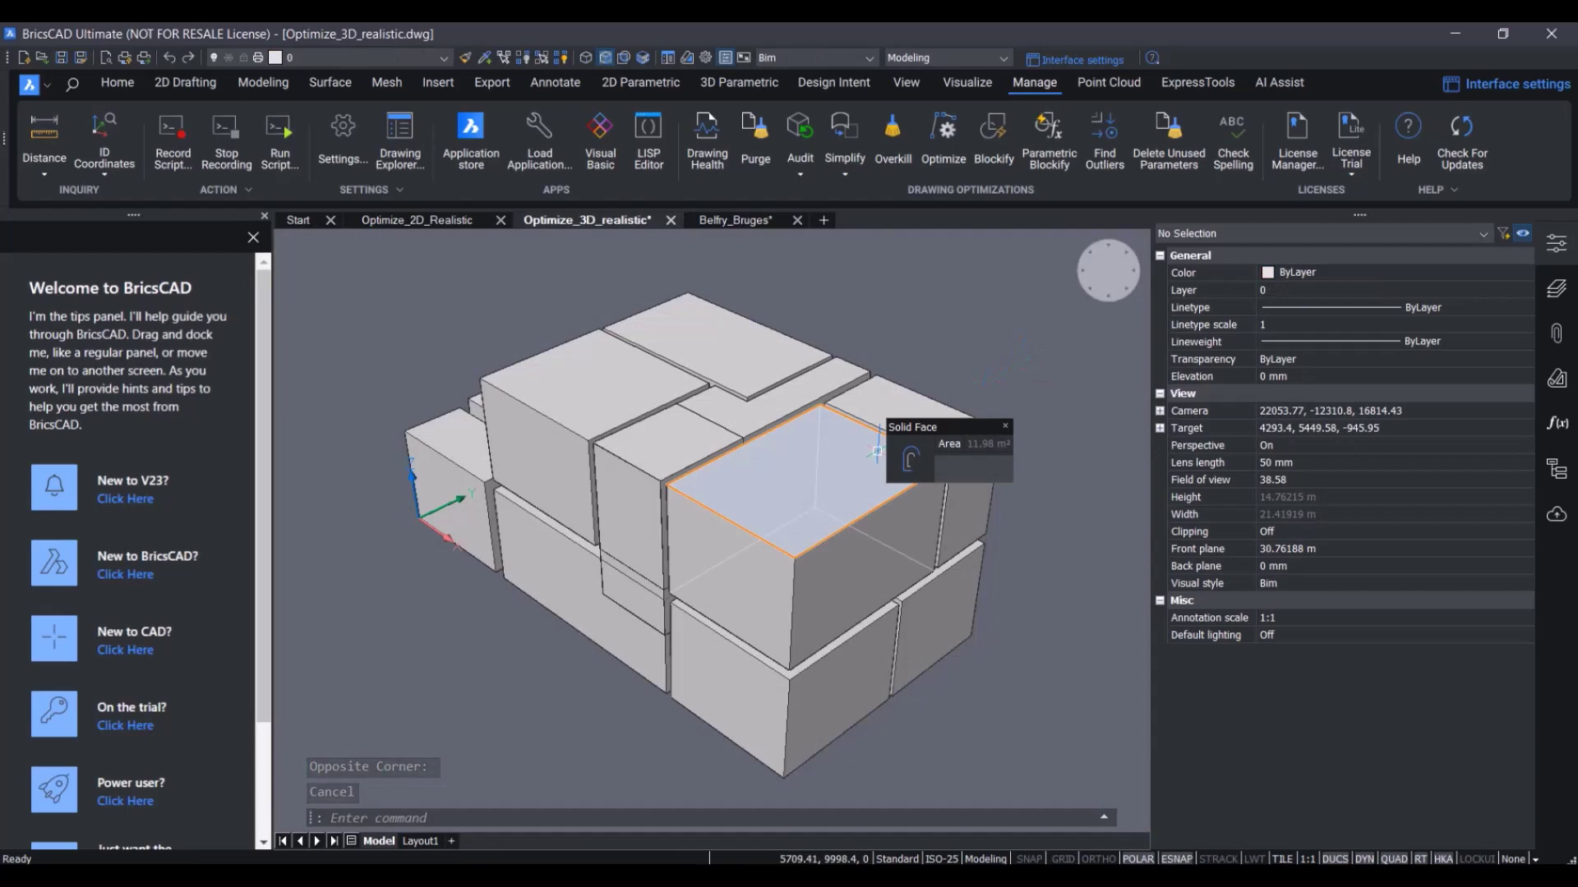
pyautogui.click(741, 487)
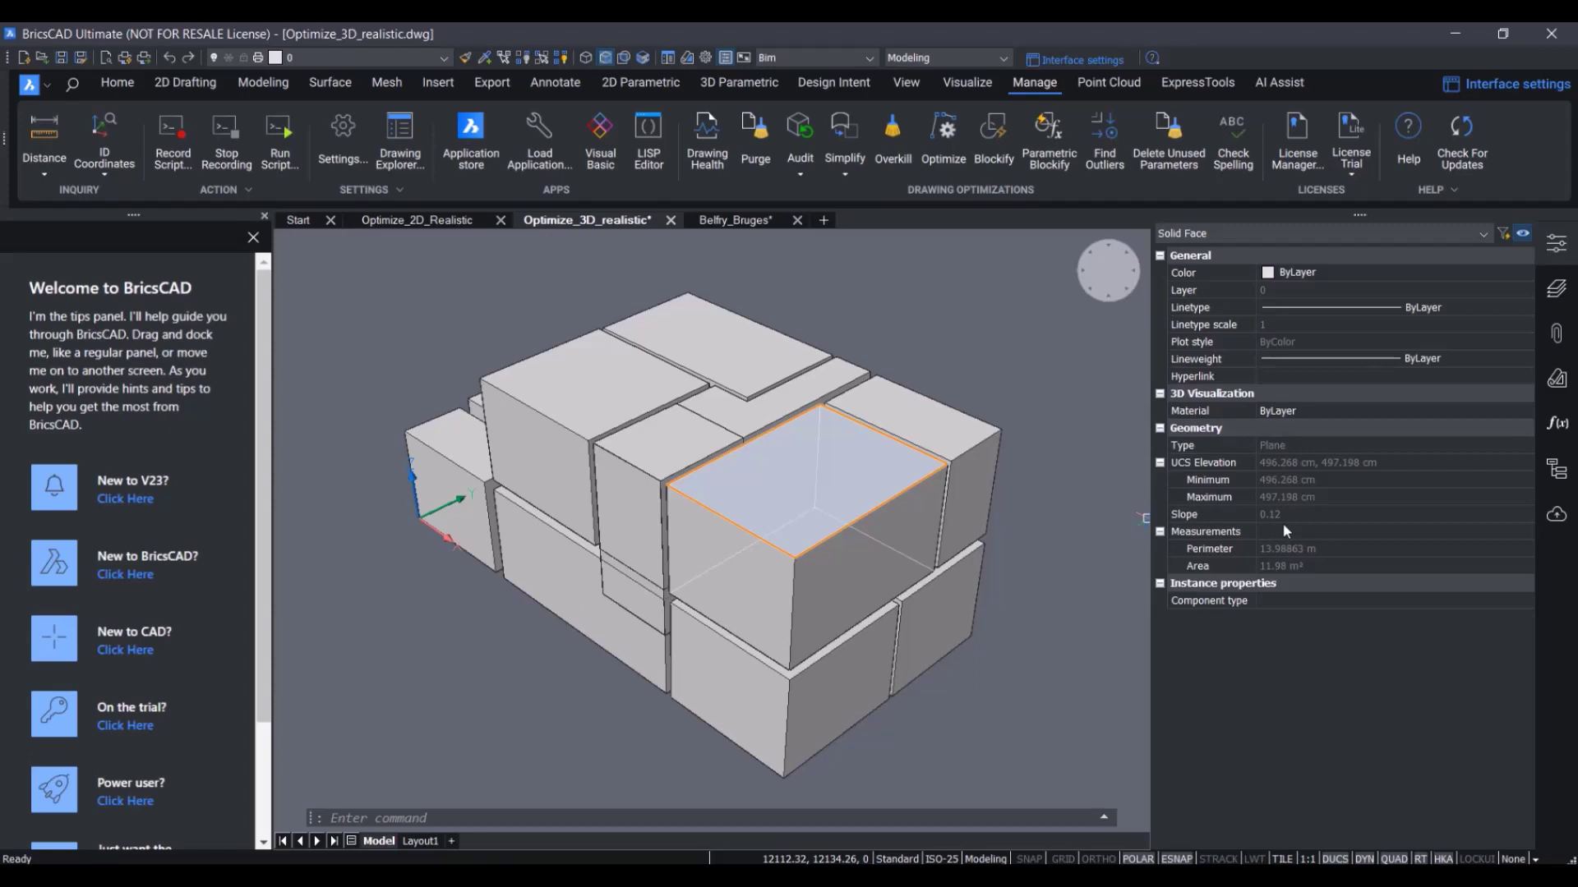
pyautogui.press('Escape')
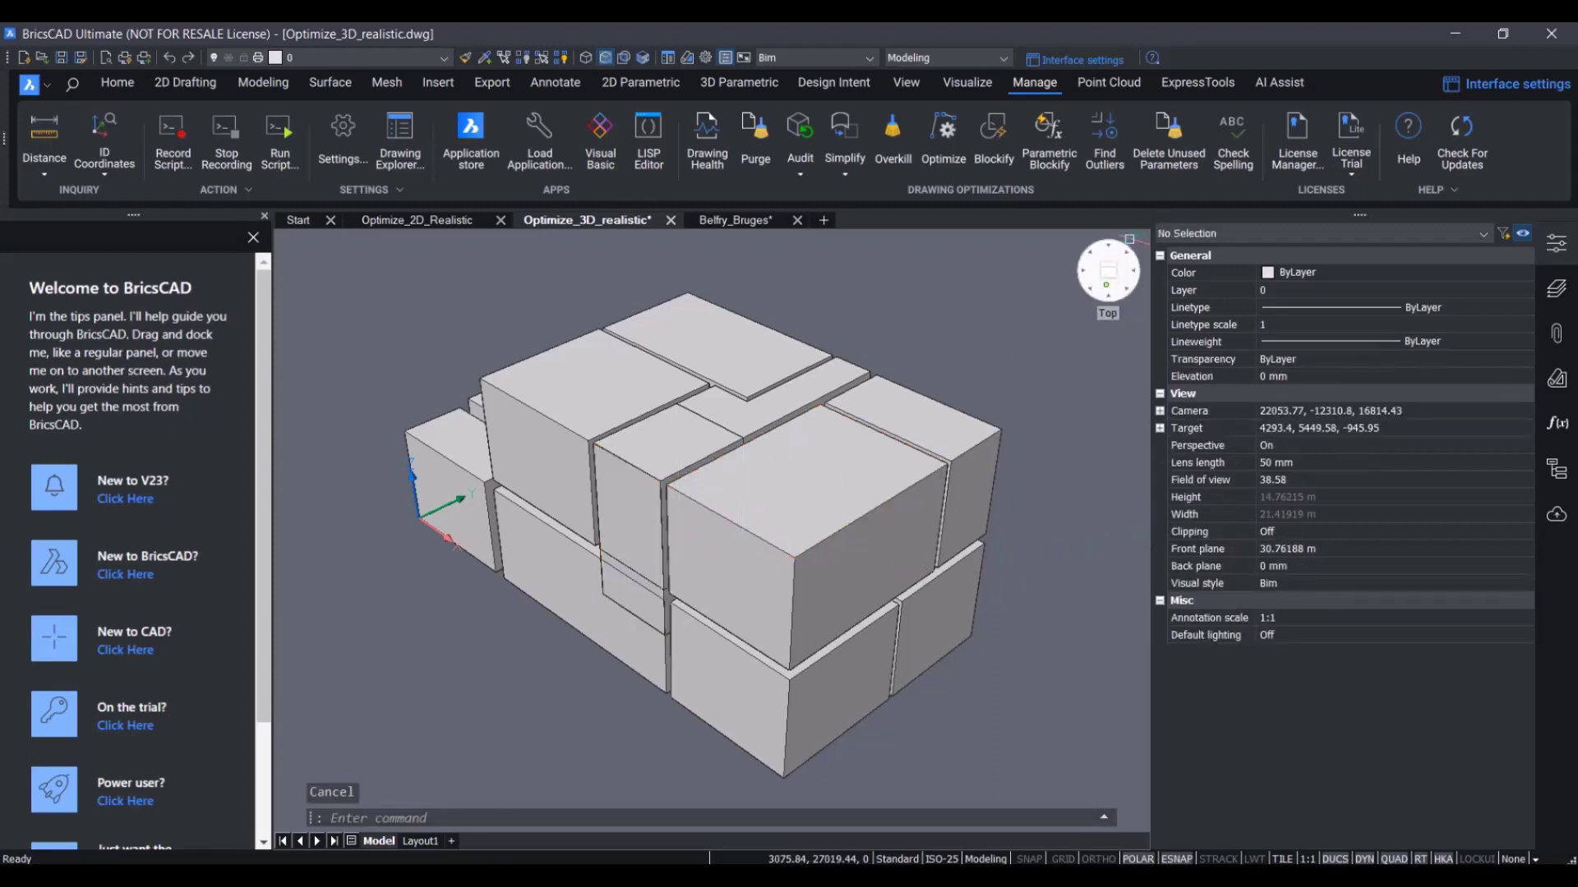
pyautogui.click(1107, 280)
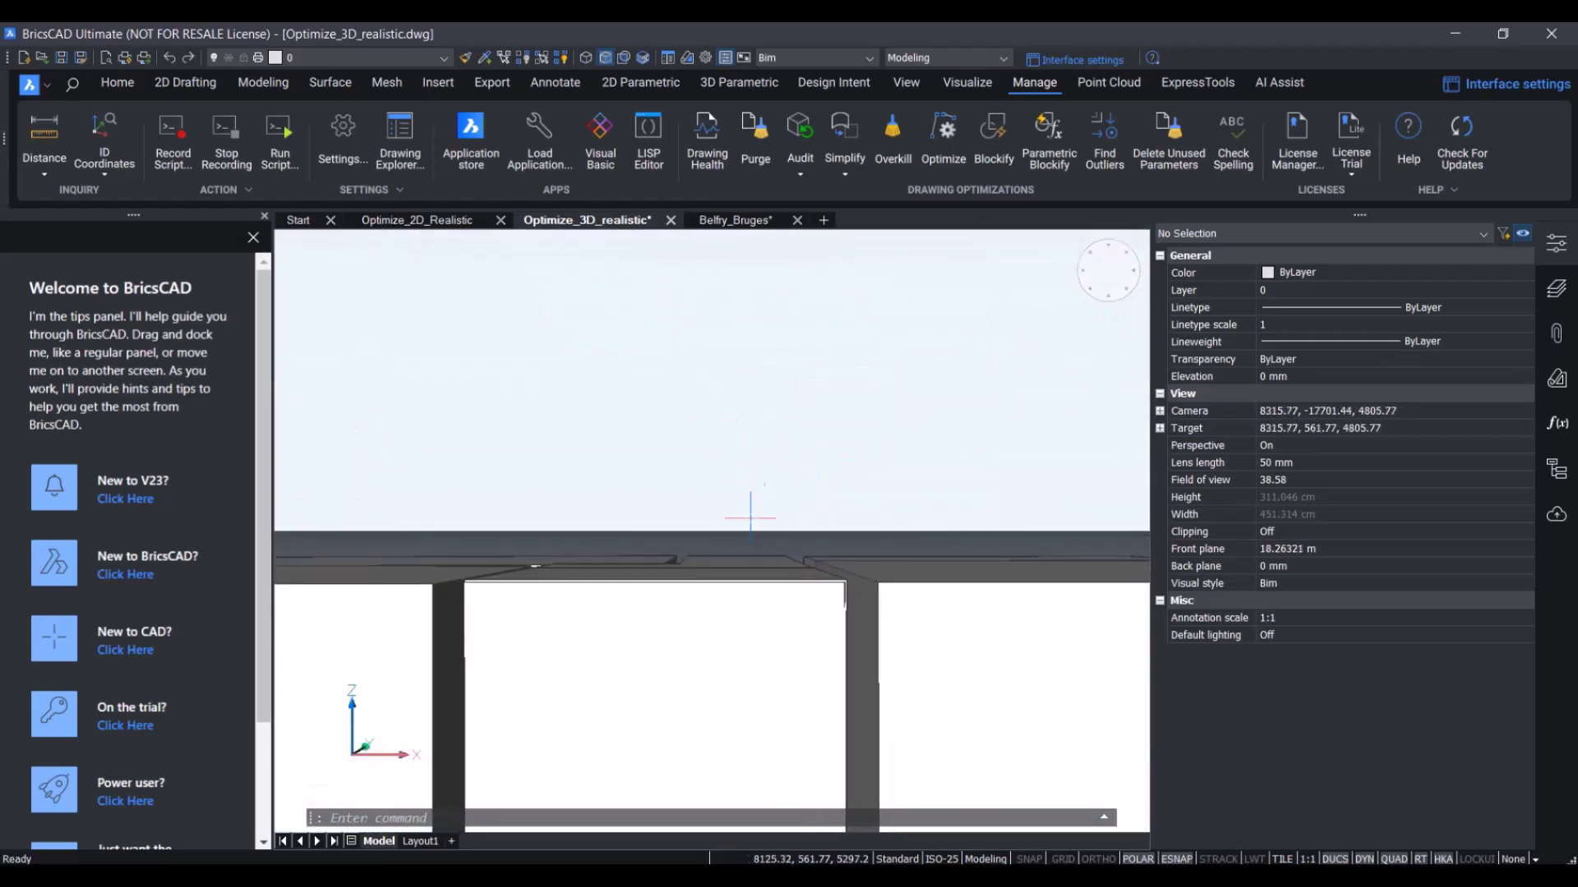
pyautogui.scroll(5, 750, 518)
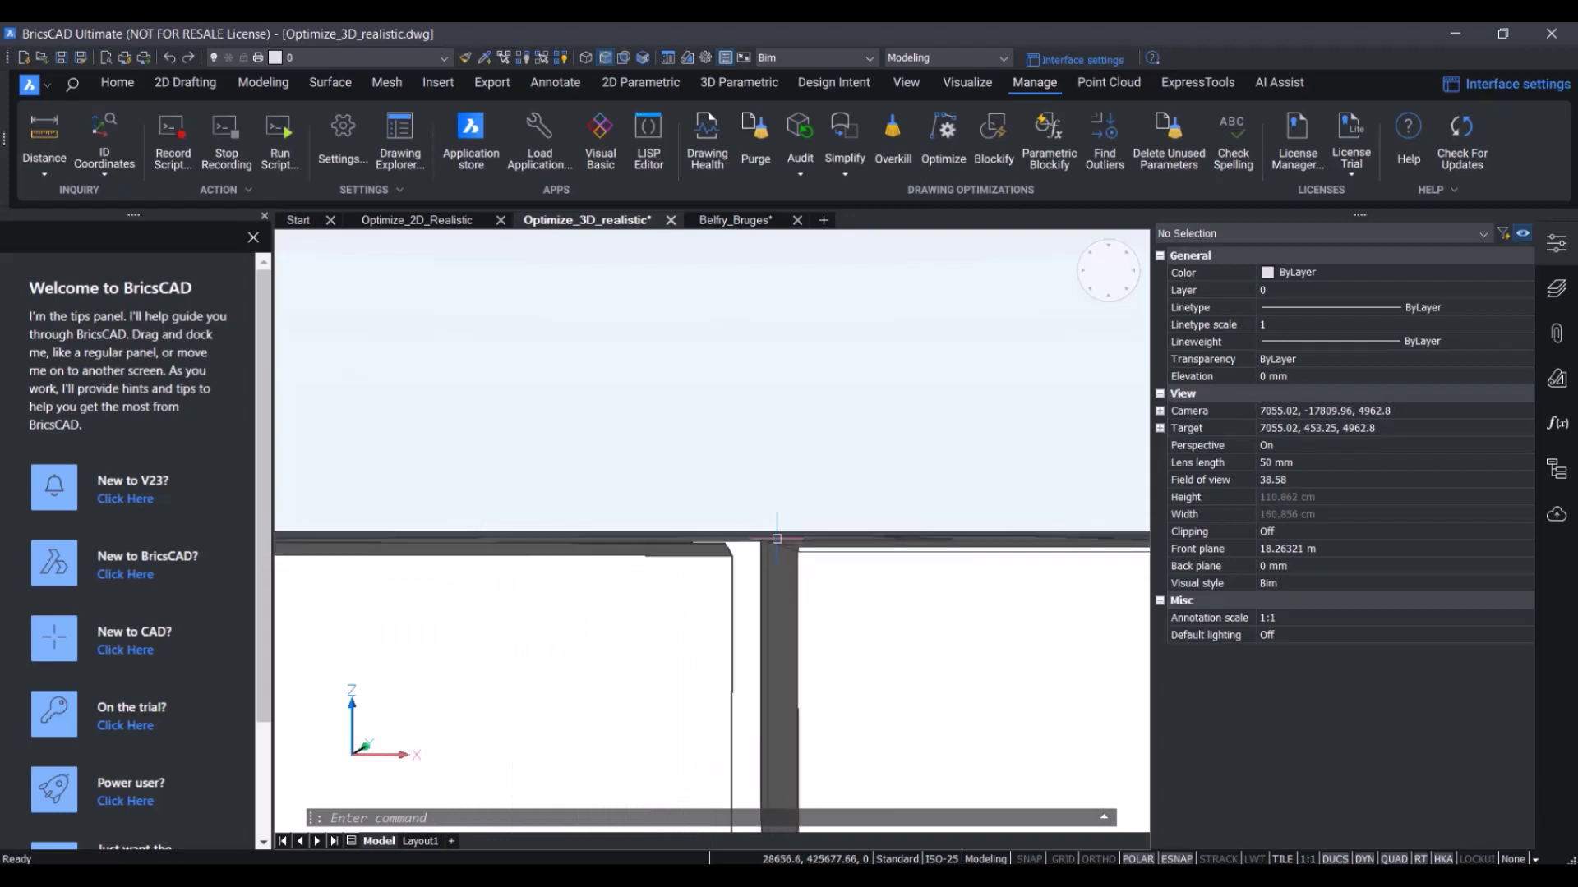
pyautogui.keyDown('shift'); pyautogui.moveTo(777, 538); pyautogui.dragTo(854, 427, button='middle'); pyautogui.keyUp('shift')
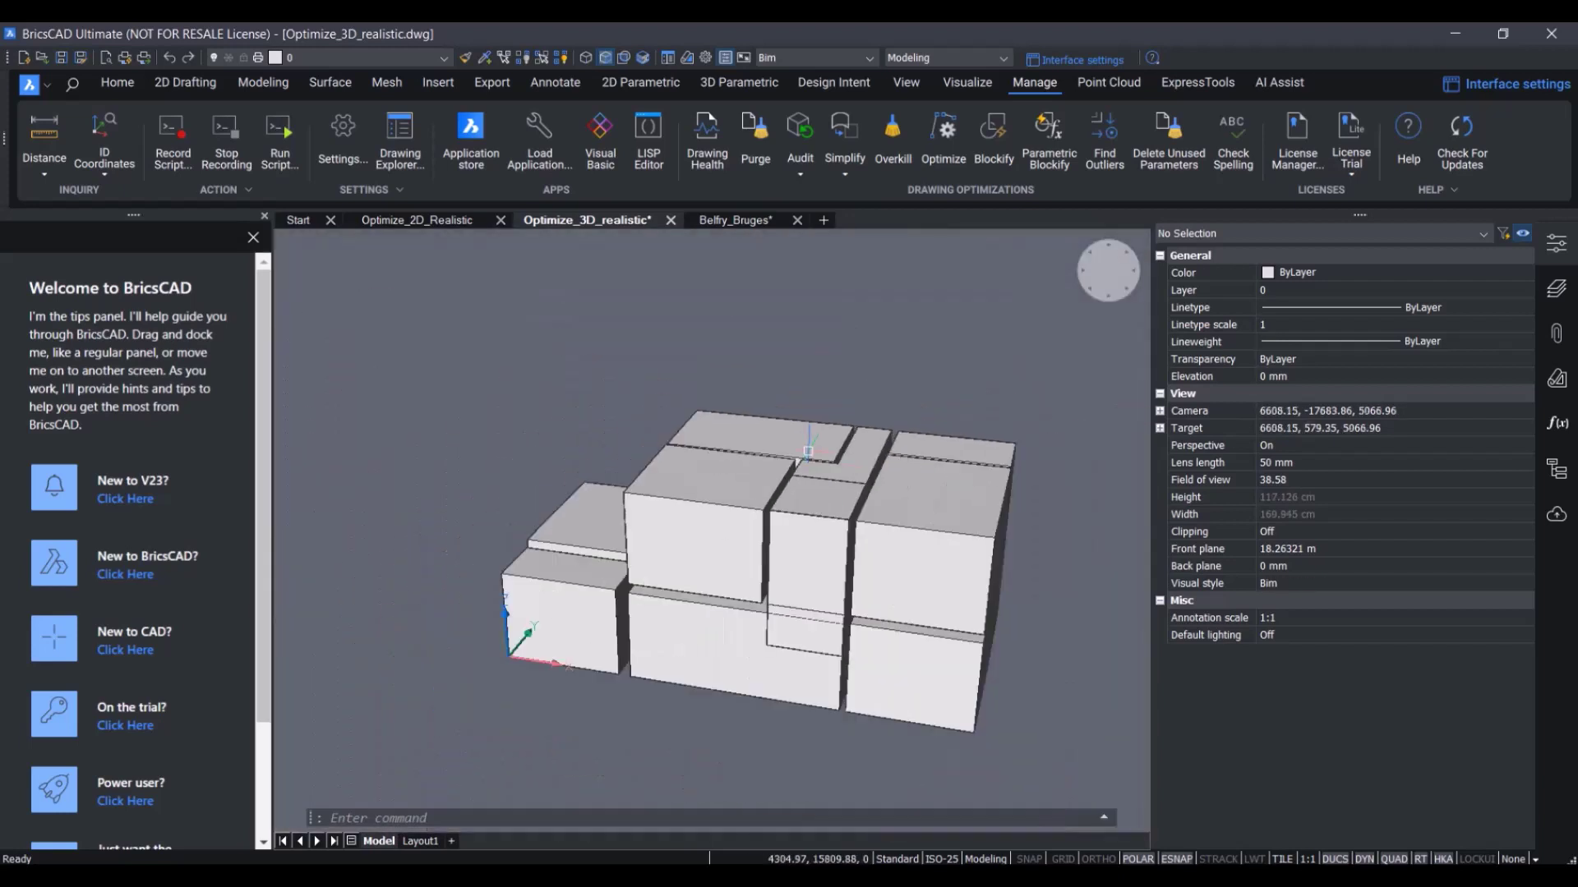
pyautogui.click(1076, 281)
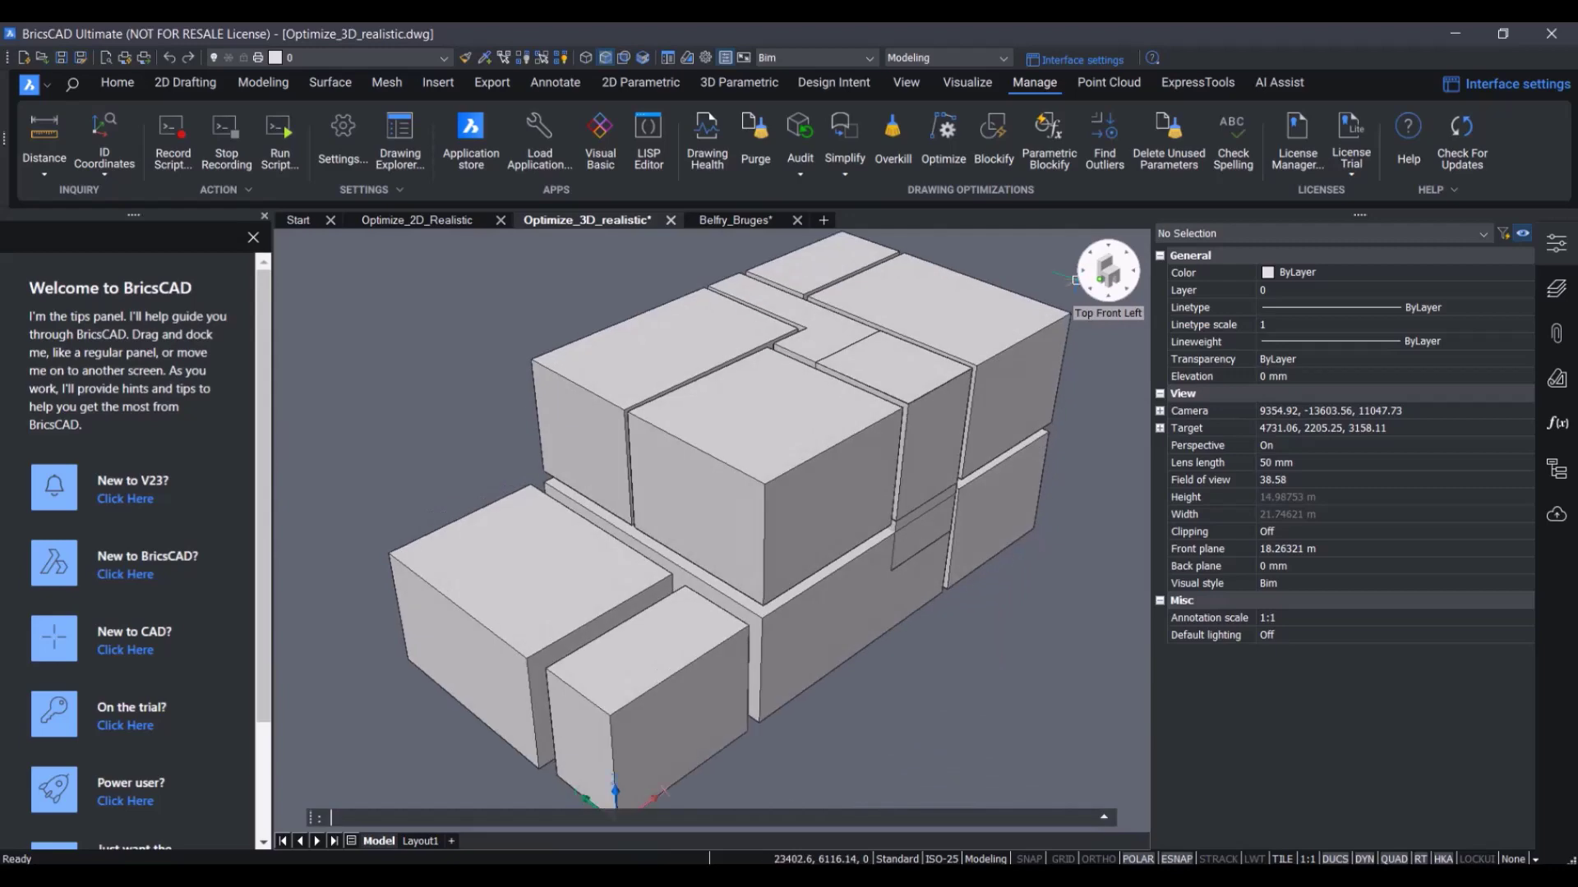
# Rectify faces to the XY-plane only, without rounding, perpendicular or parallel alignment, fixing 22 faces.
pyautogui.click(943, 131)
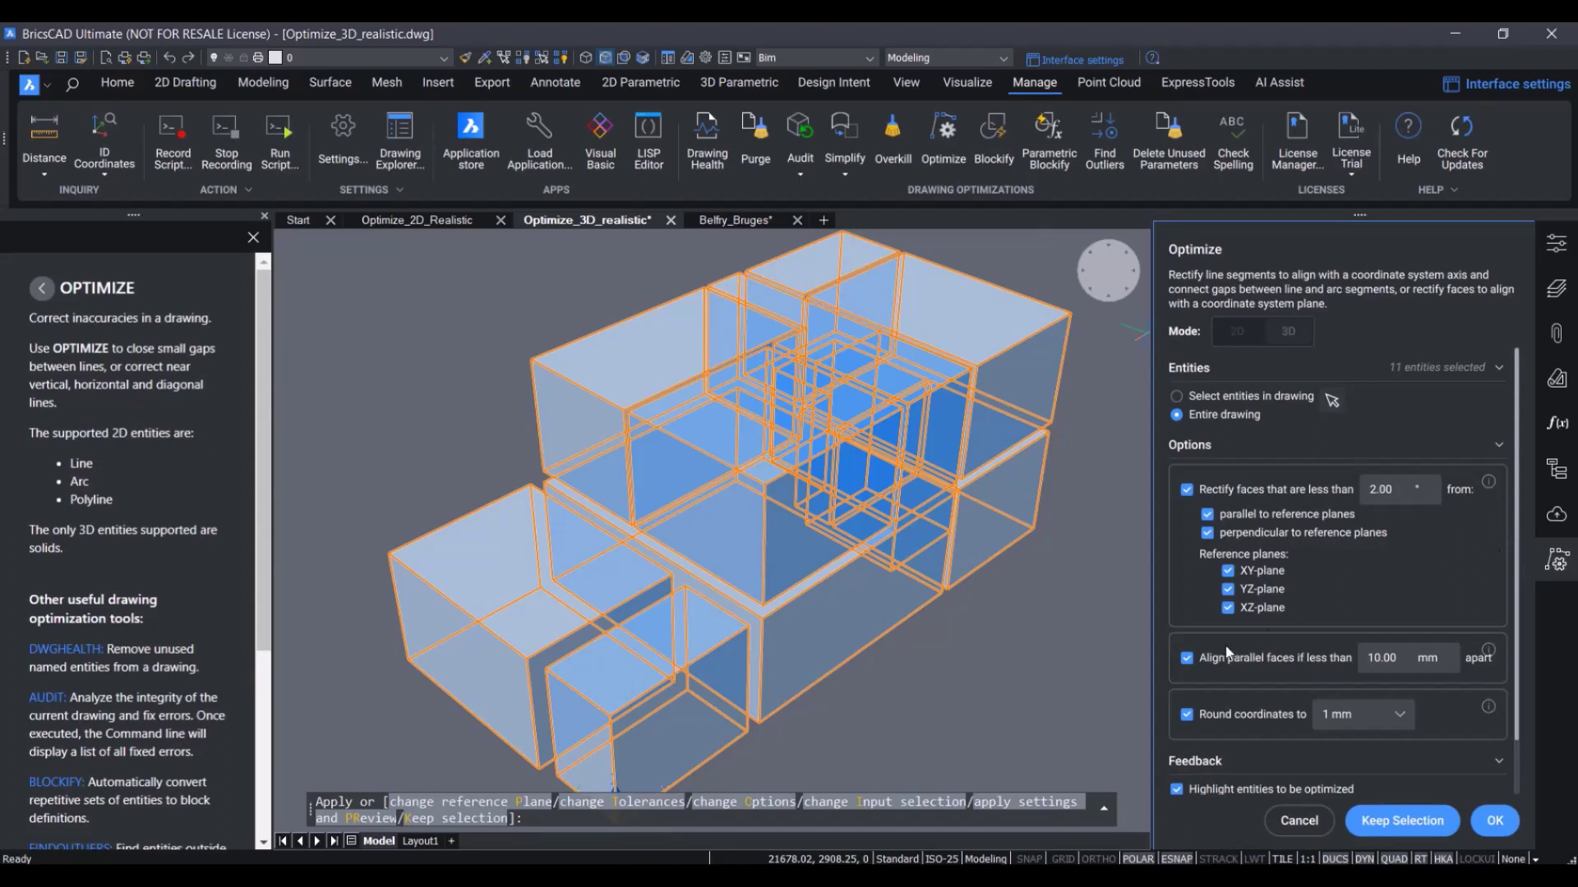
pyautogui.click(1187, 715)
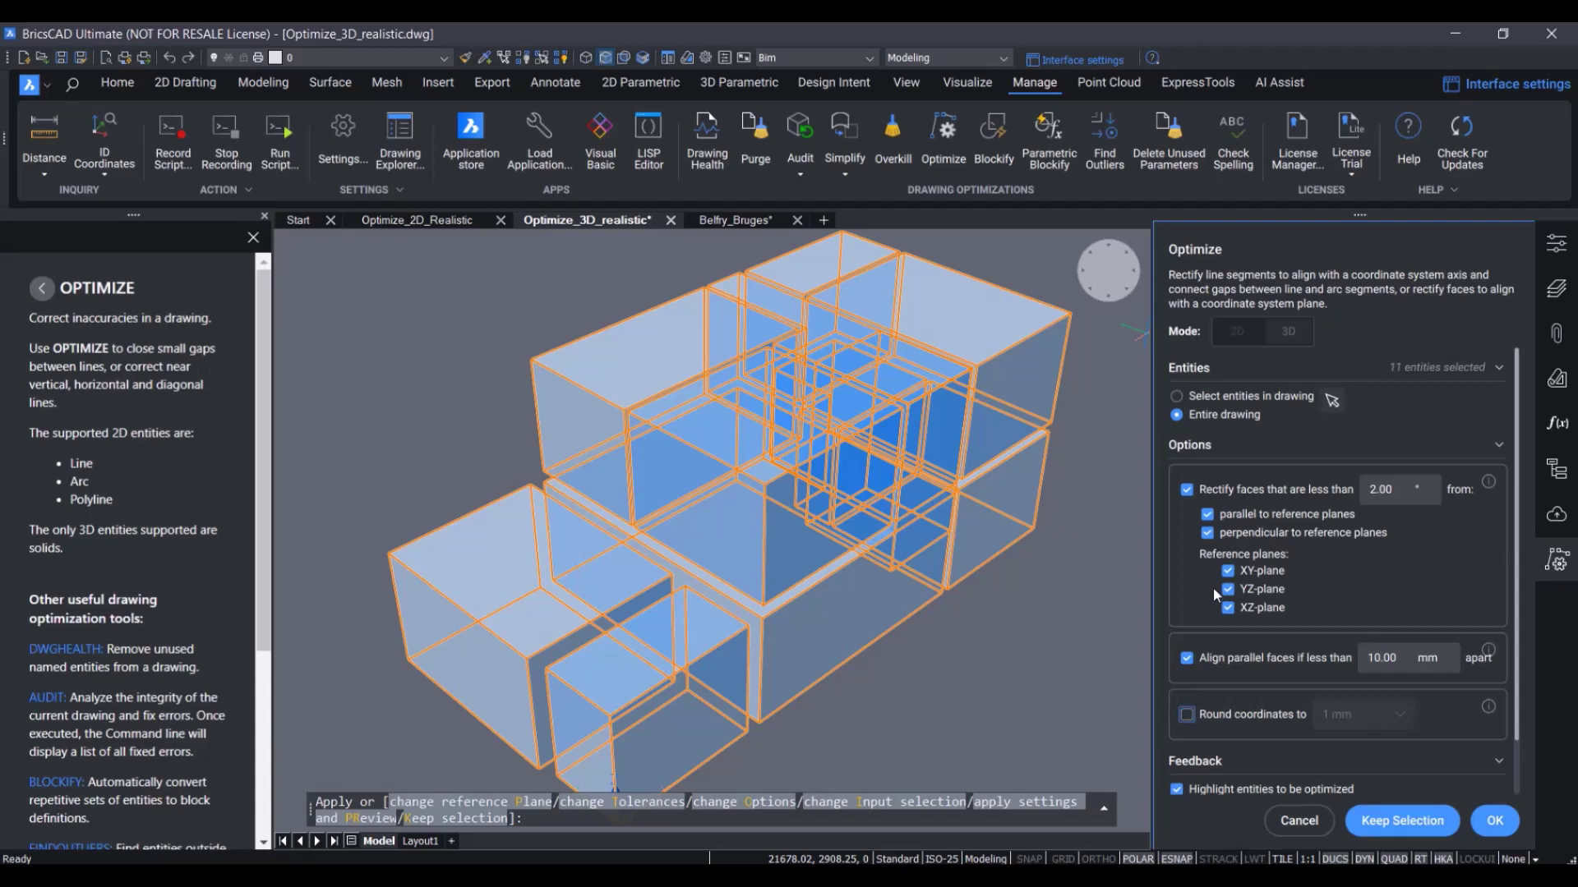
pyautogui.click(1208, 534)
pyautogui.click(1186, 658)
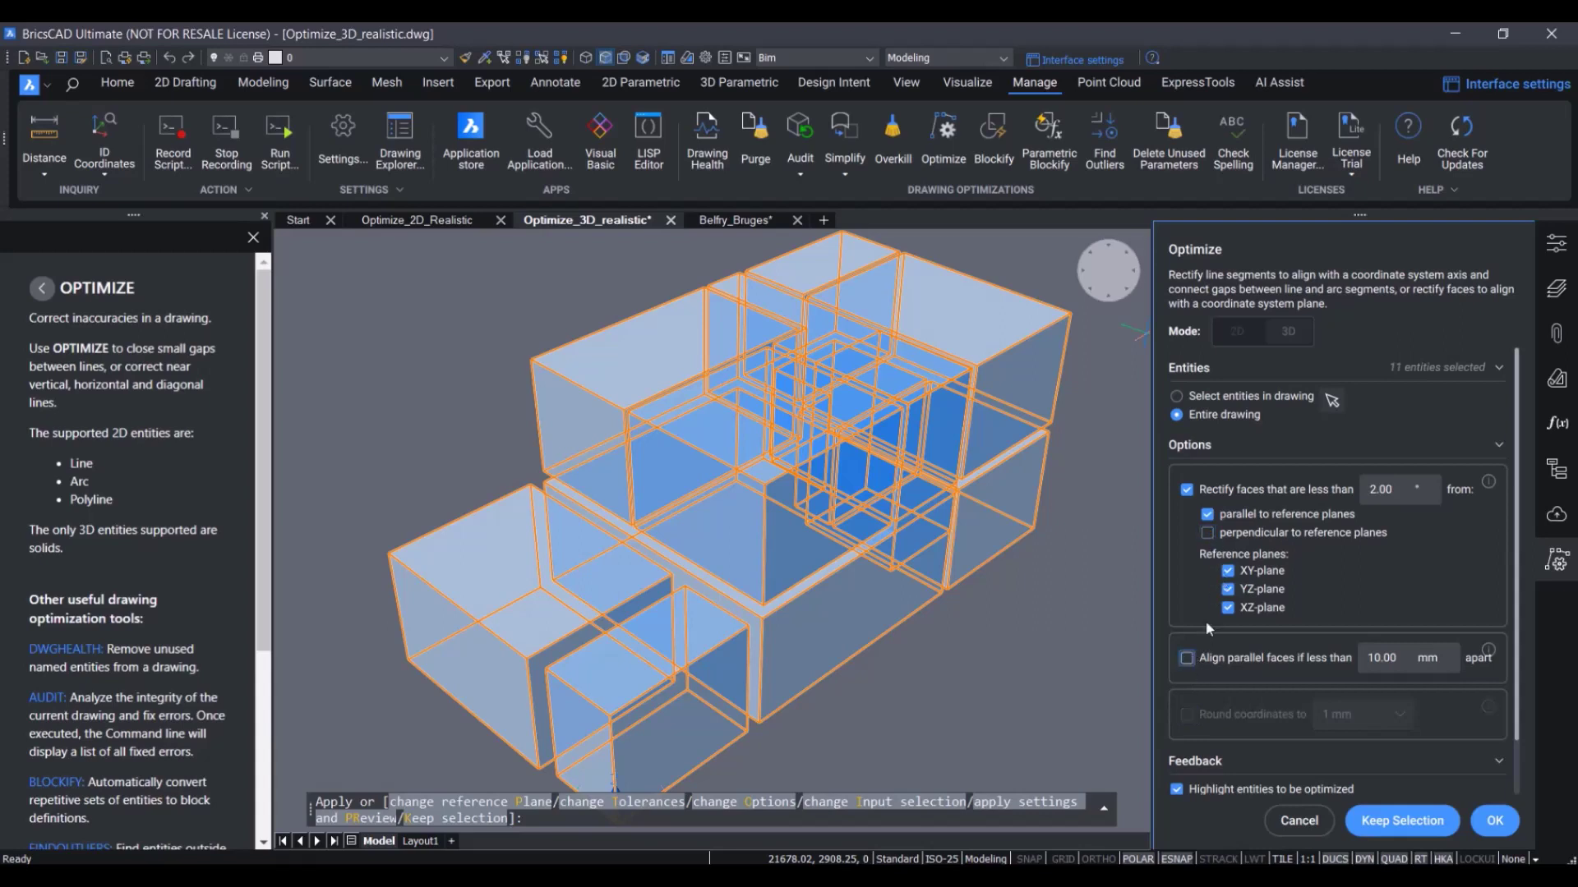
pyautogui.click(1228, 571)
pyautogui.click(1227, 589)
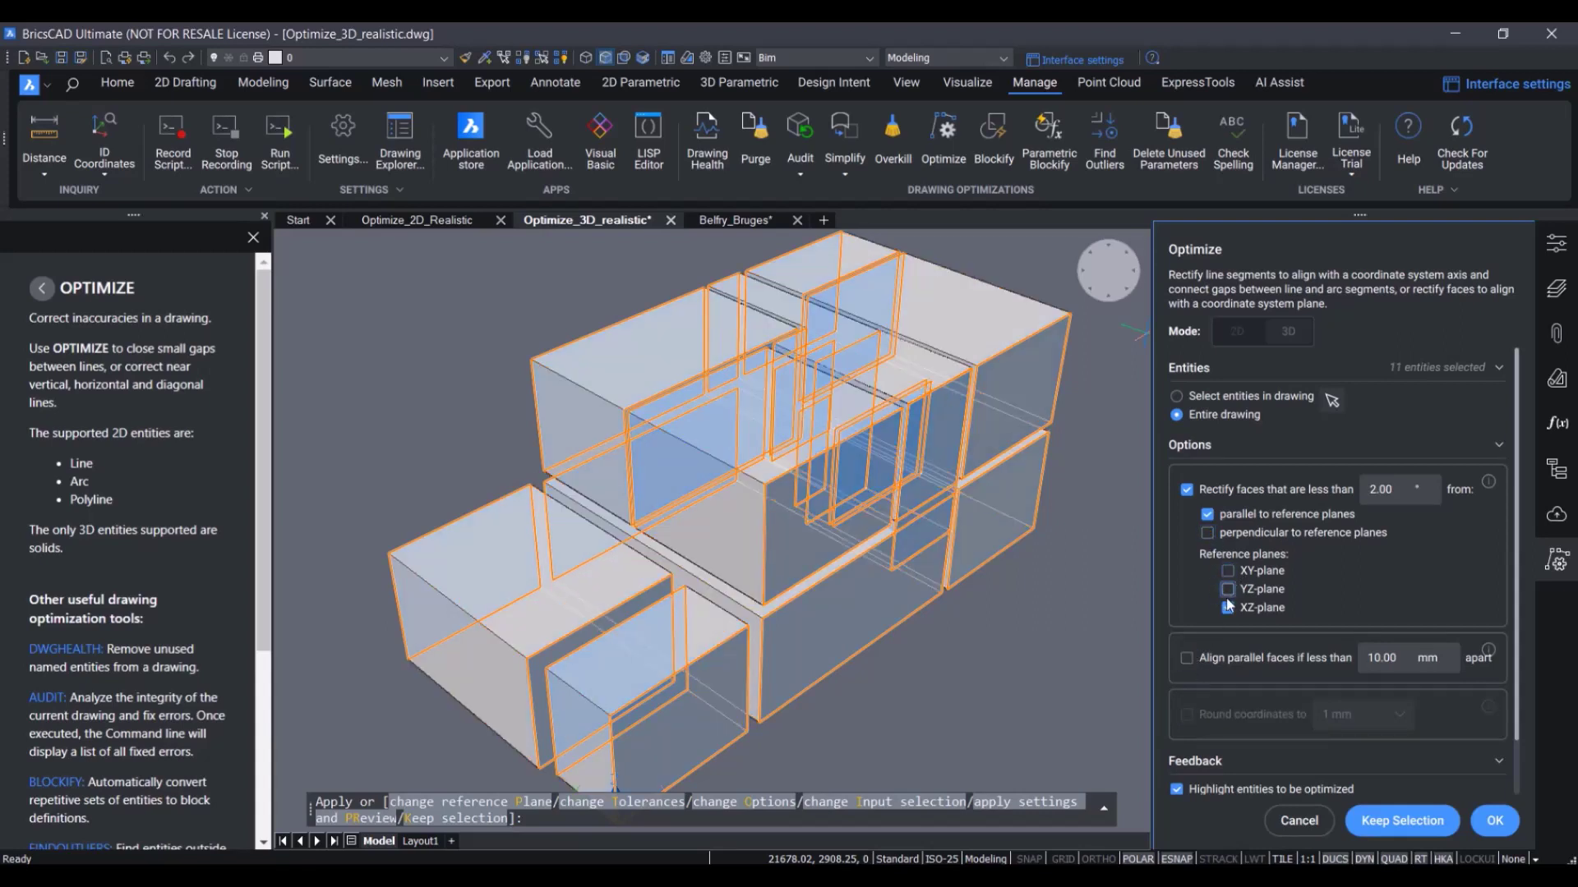
pyautogui.click(1228, 611)
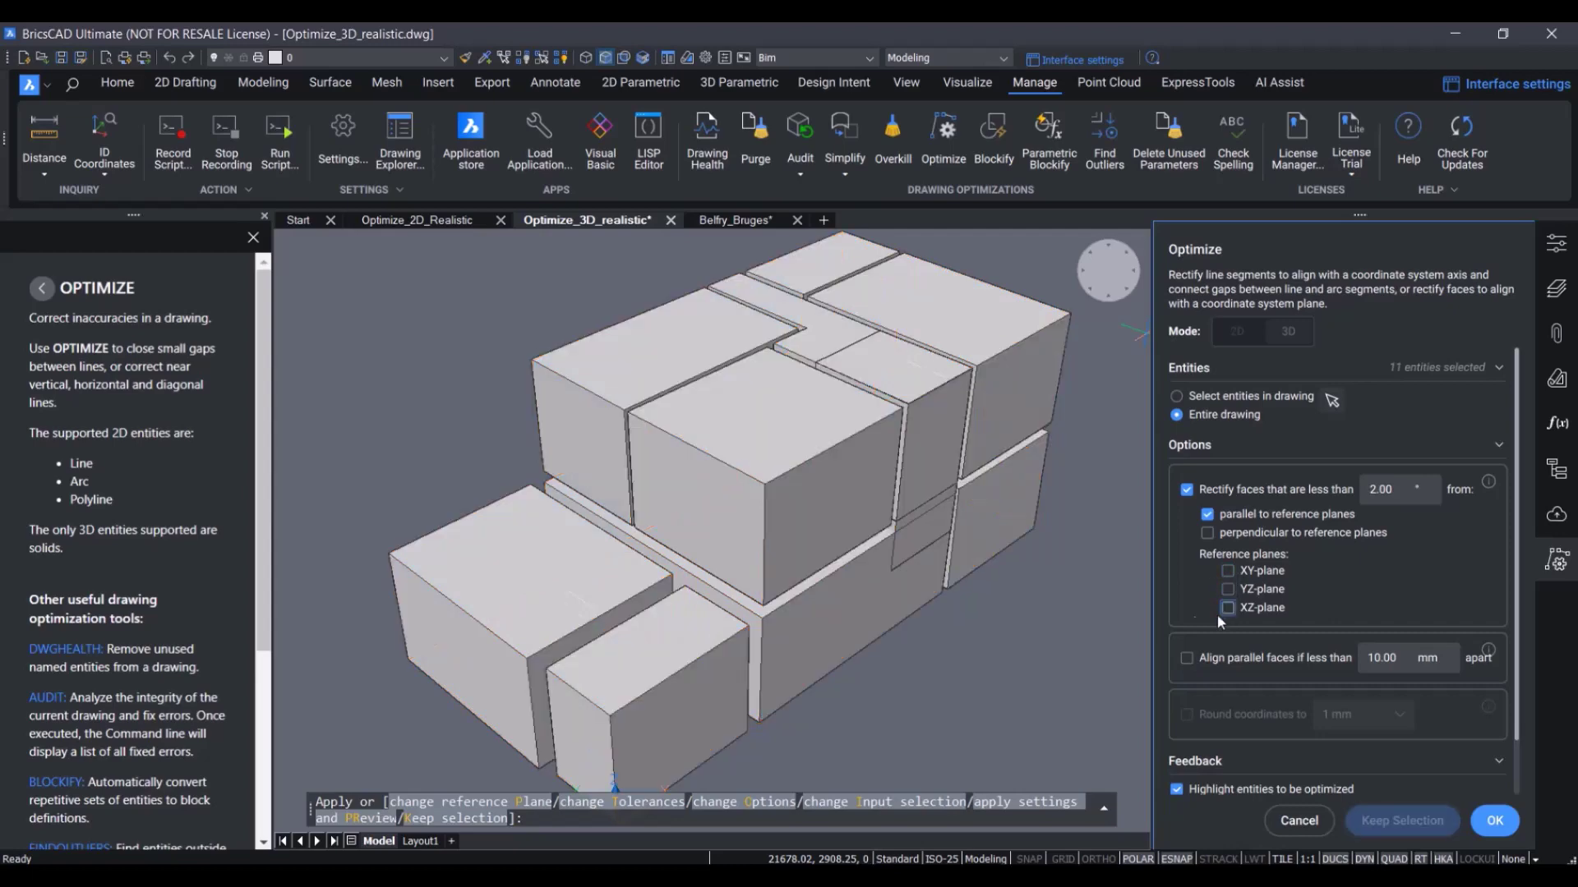
pyautogui.click(1227, 571)
pyautogui.keyDown('shift'); pyautogui.moveTo(978, 444); pyautogui.dragTo(976, 513, button='middle'); pyautogui.keyUp('shift')
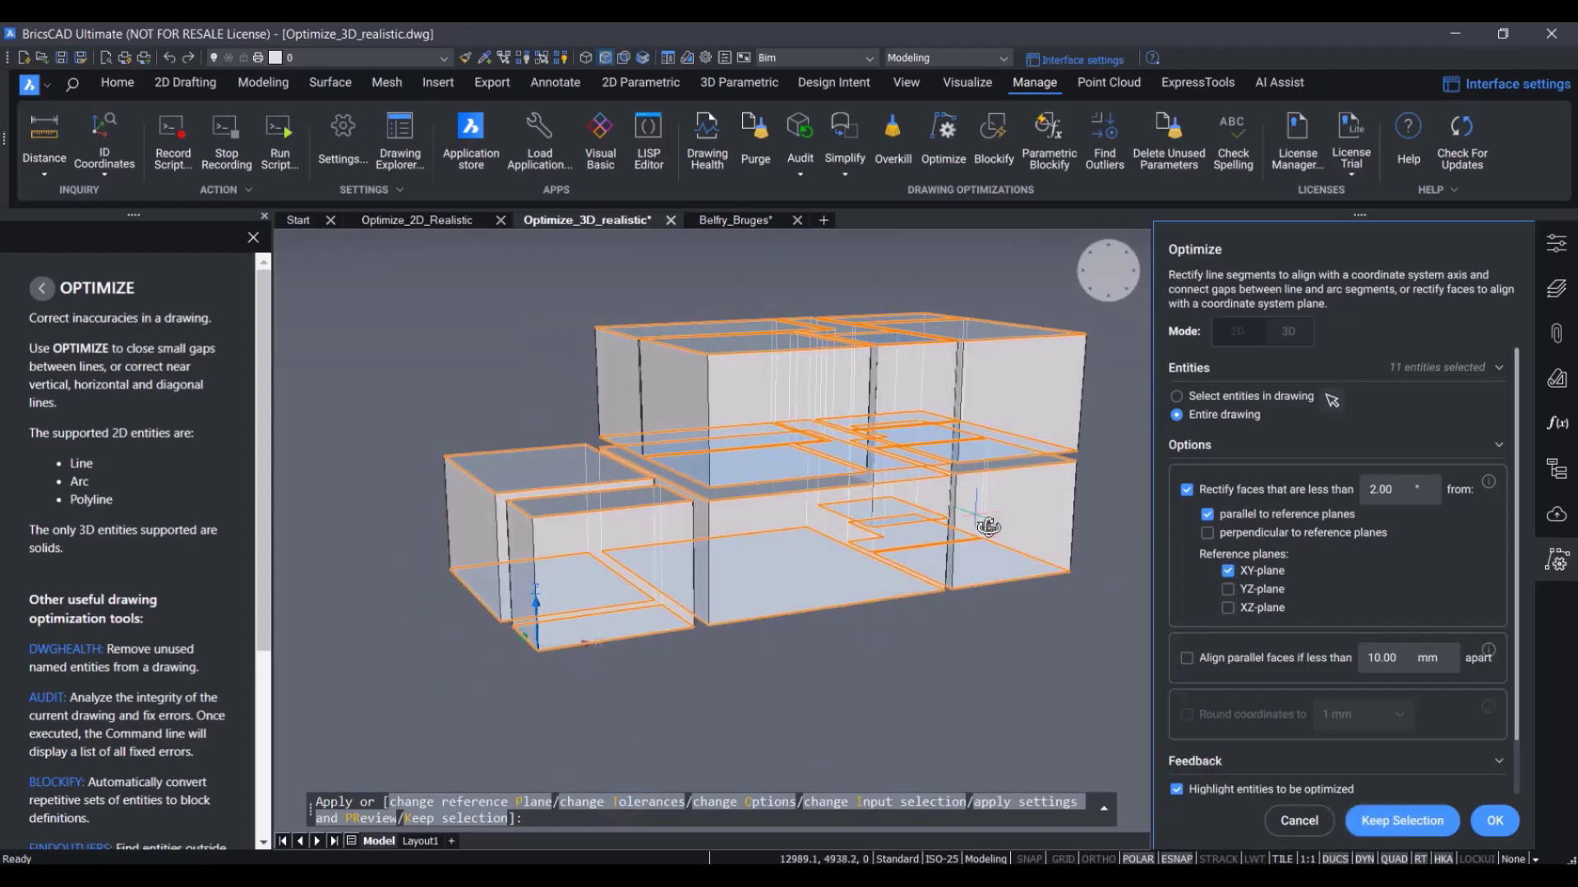
pyautogui.scroll(-1, 1278, 672)
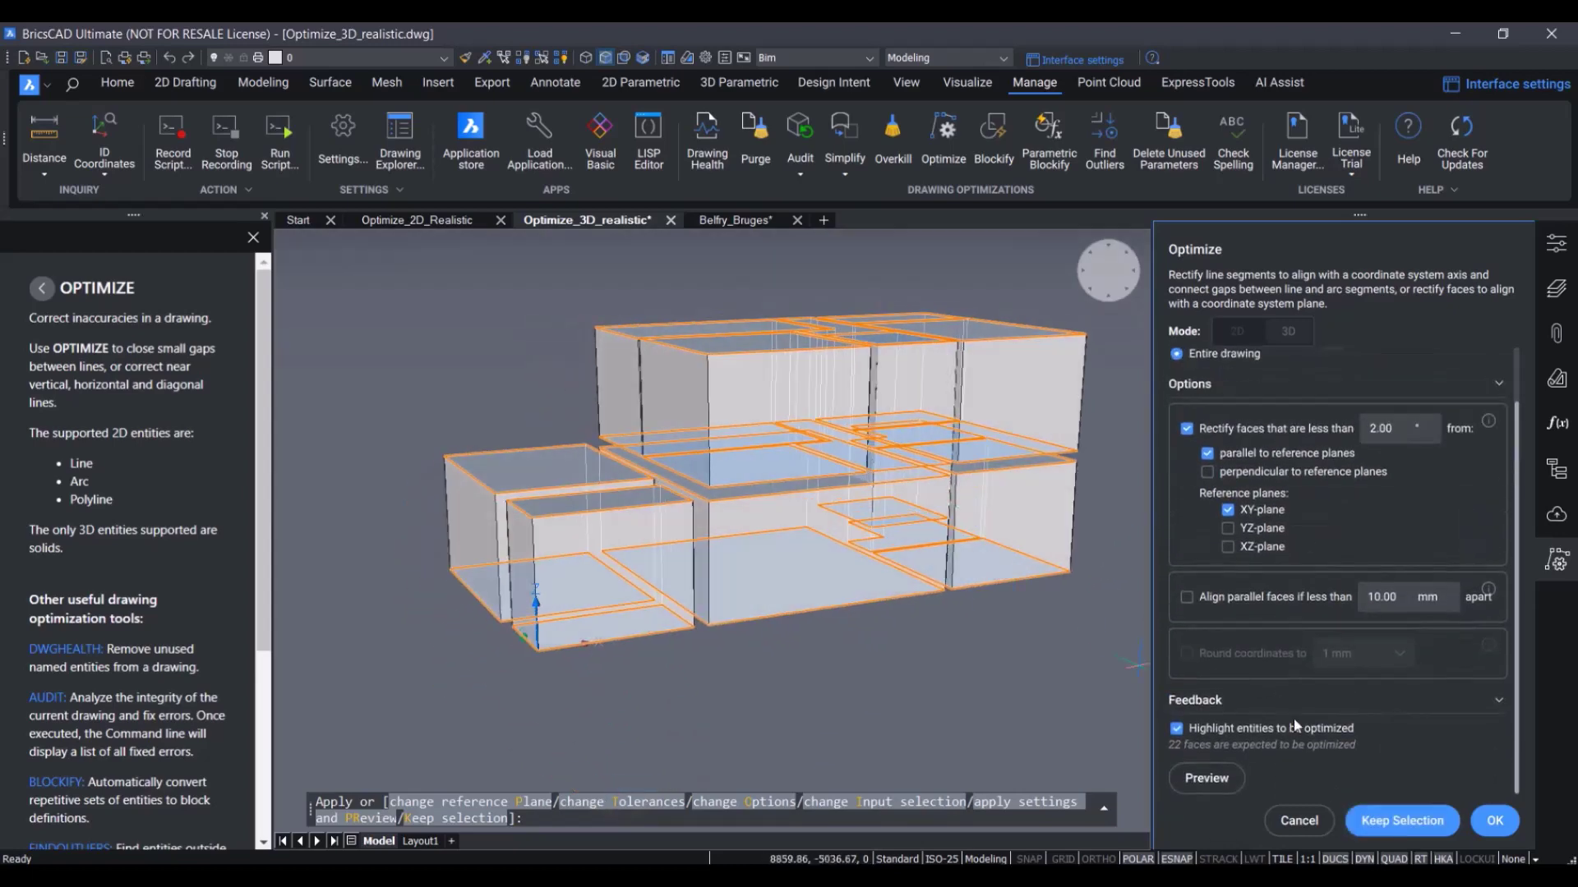
pyautogui.click(1495, 821)
pyautogui.scroll(5, 981, 397)
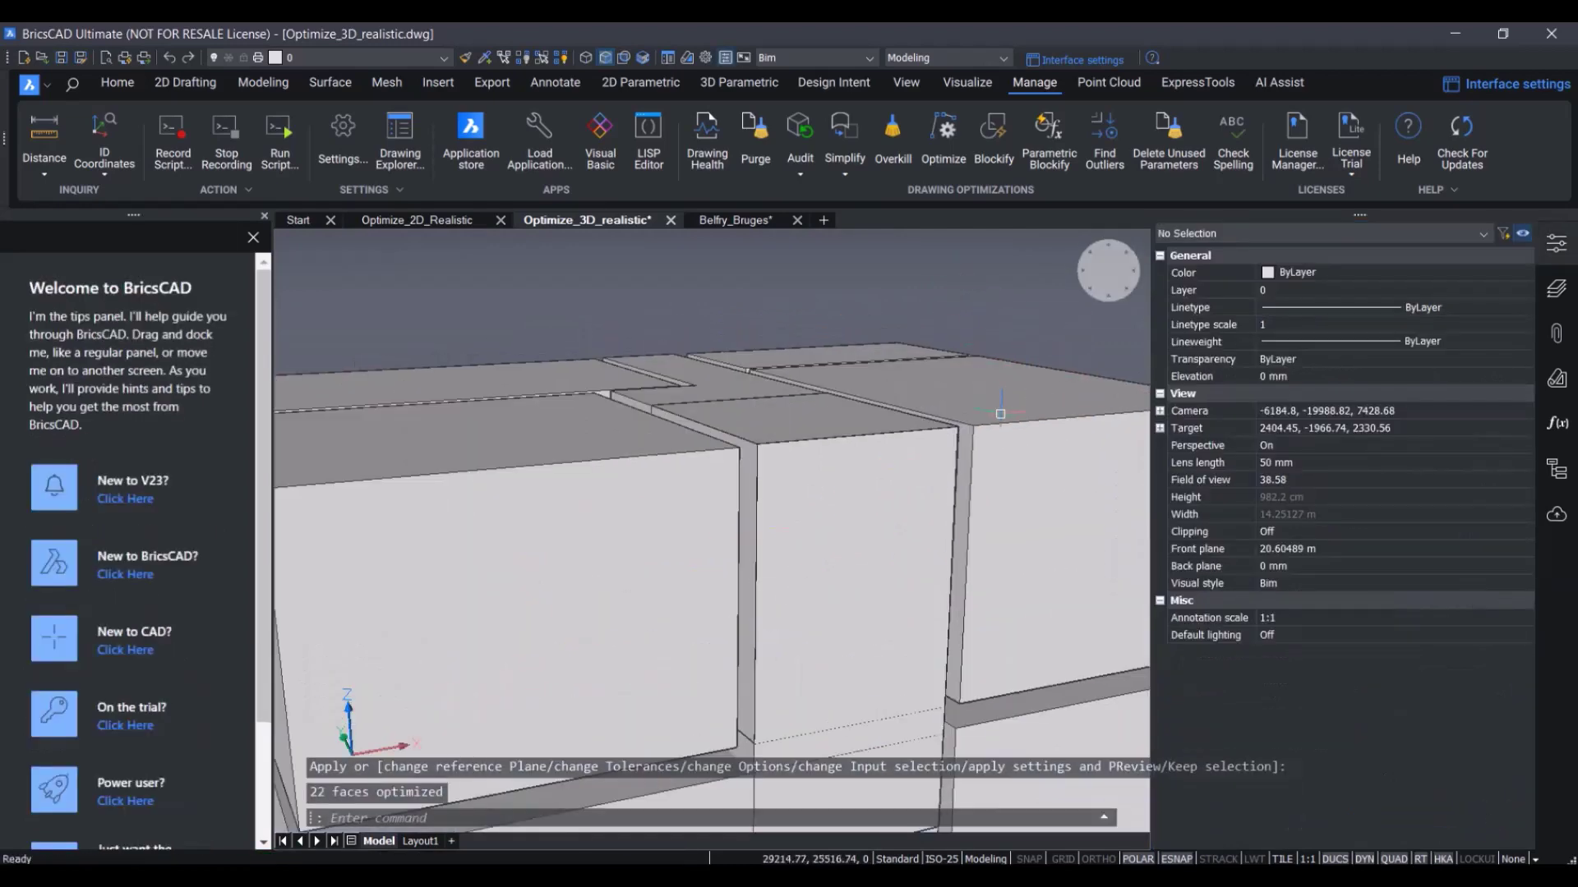
pyautogui.click(945, 383)
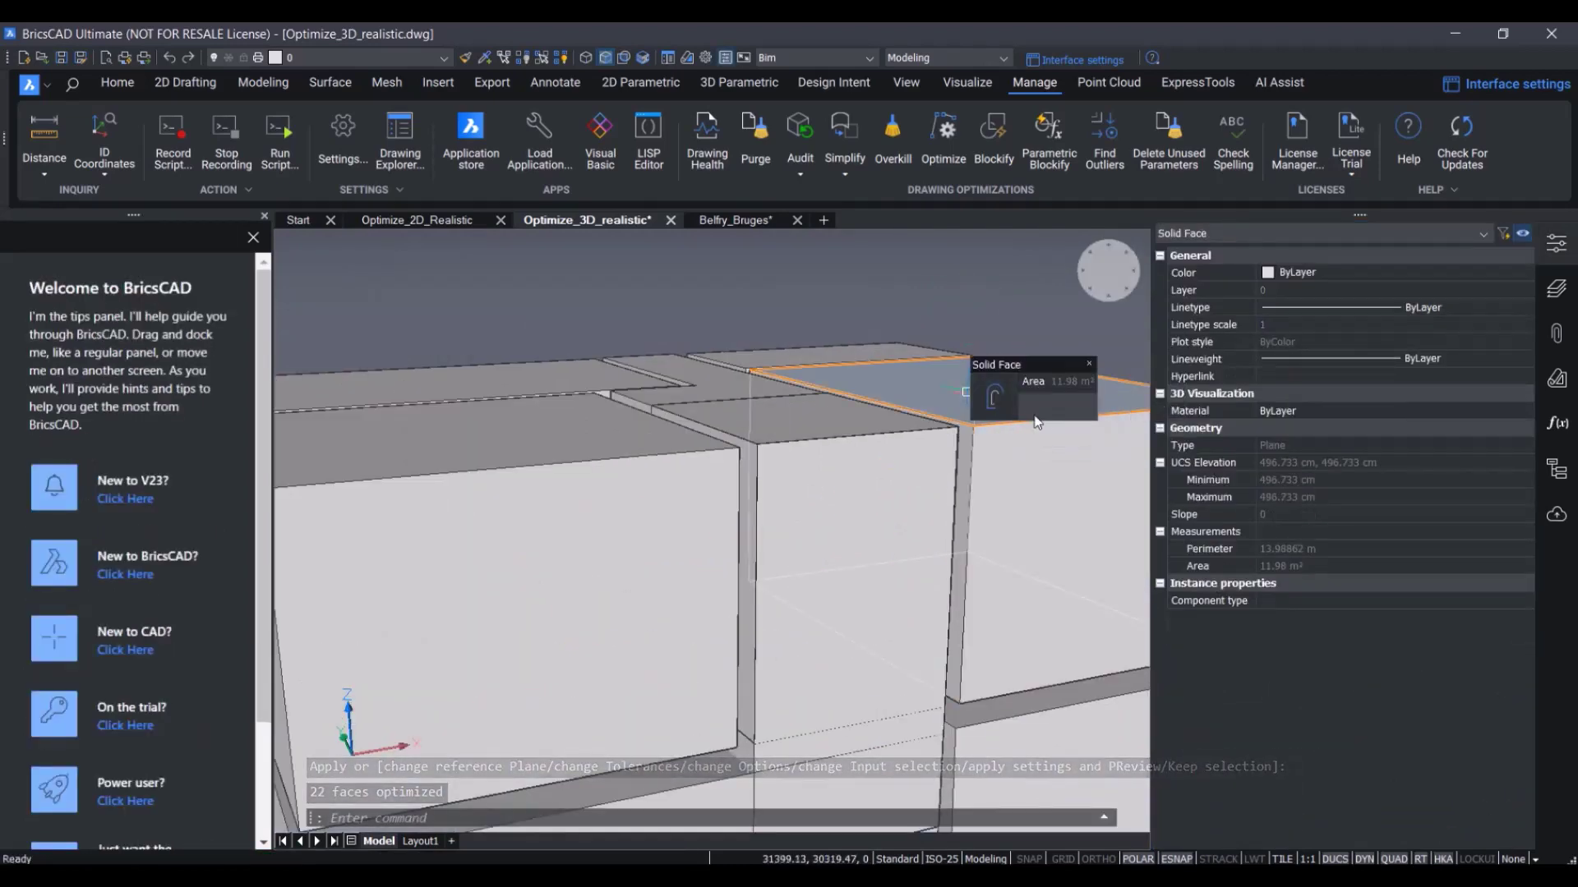
pyautogui.click(904, 426)
pyautogui.click(604, 428)
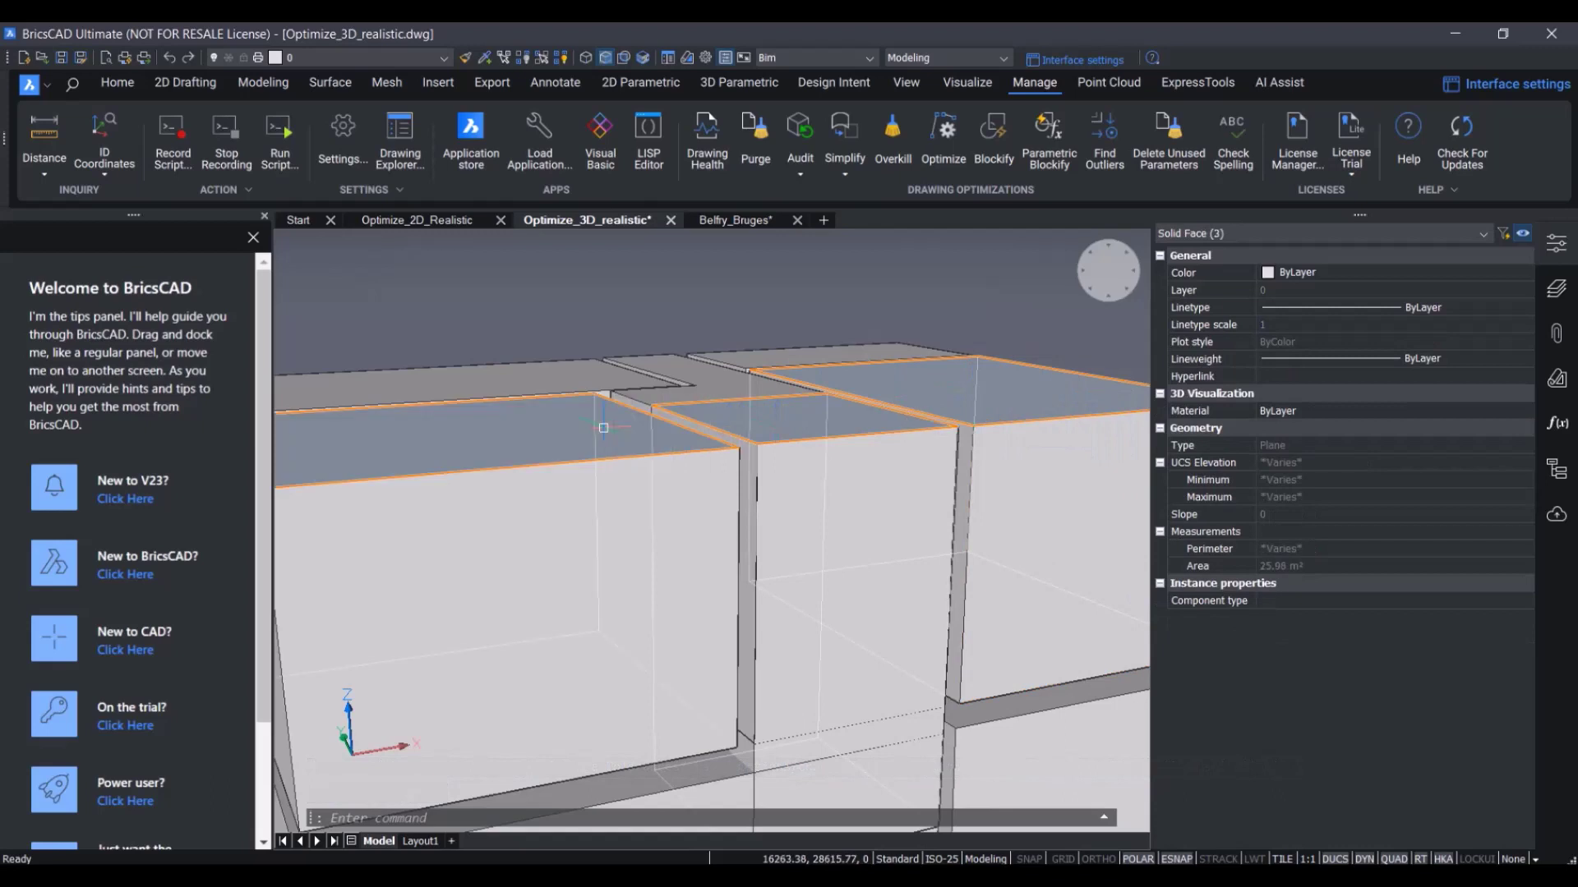
pyautogui.press('Escape')
pyautogui.keyDown('shift'); pyautogui.moveTo(603, 429); pyautogui.dragTo(778, 440, button='middle'); pyautogui.keyUp('shift')
pyautogui.scroll(5, 747, 422)
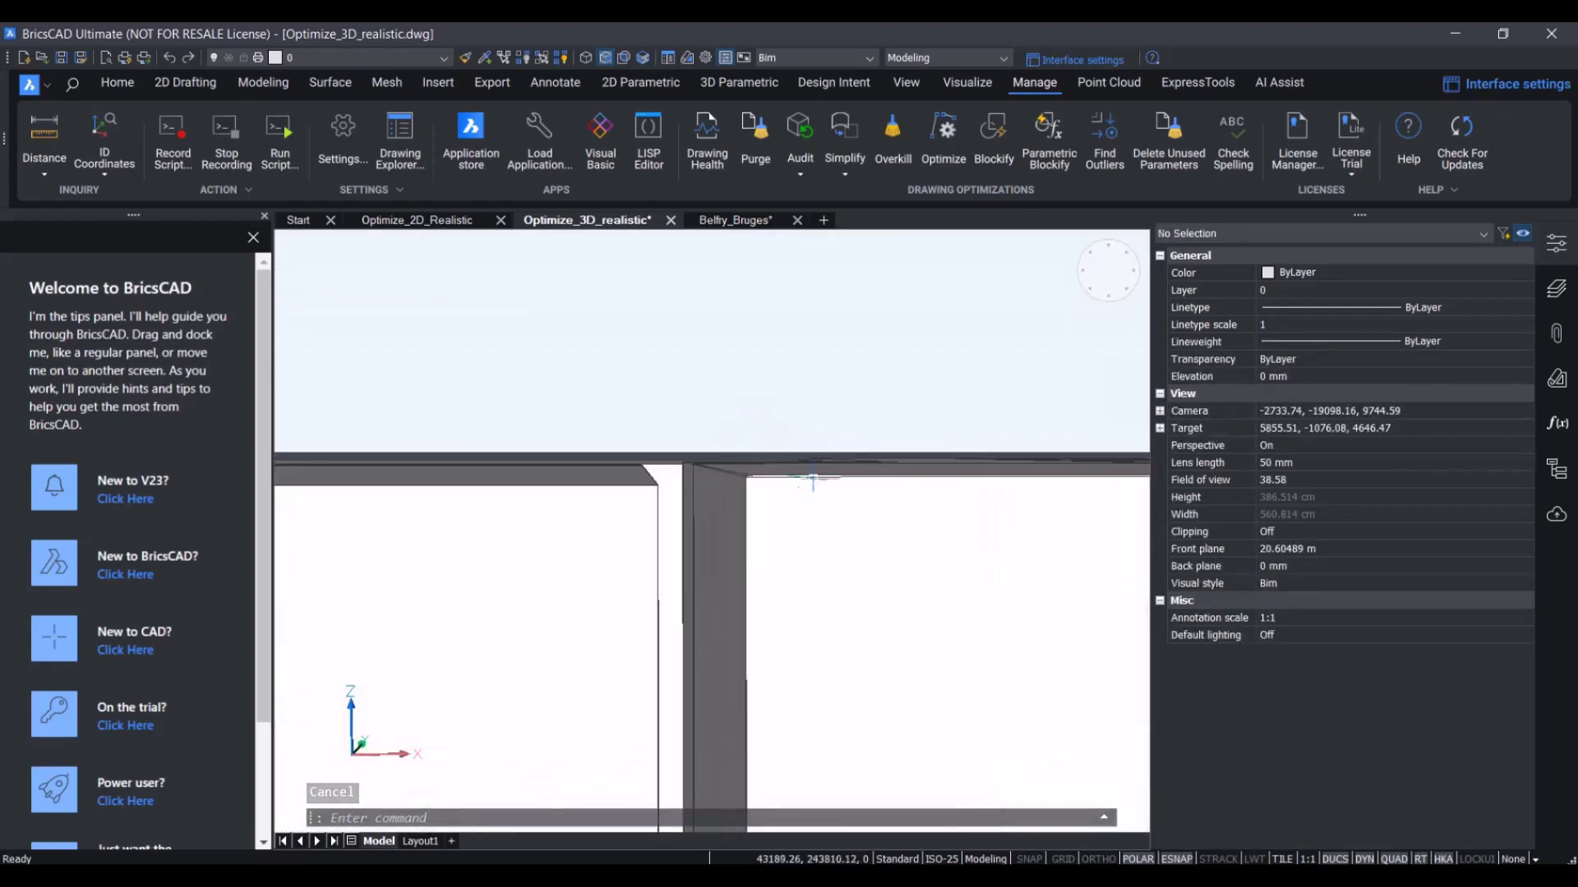
pyautogui.scroll(2, 826, 491)
pyautogui.keyDown('shift'); pyautogui.moveTo(814, 493); pyautogui.dragTo(860, 530, button='middle'); pyautogui.keyUp('shift')
pyautogui.middleClick(860, 530)
pyautogui.middleClick(860, 530)
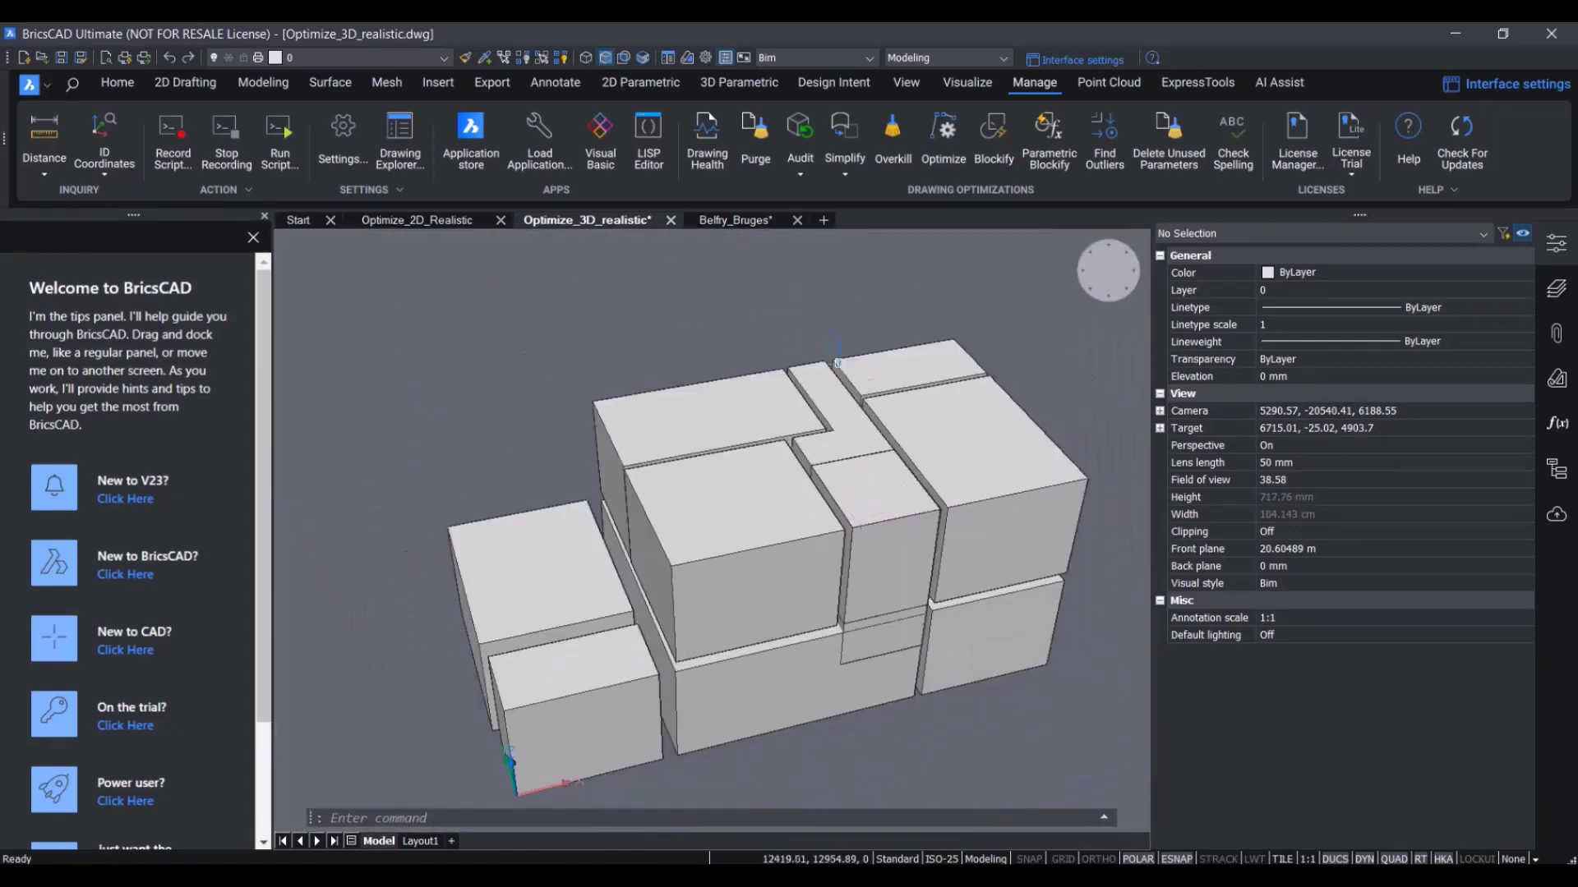
# Replace face rectification with aligning parallel faces under 10 mm and 1 mm coordinate rounding.
pyautogui.click(923, 131)
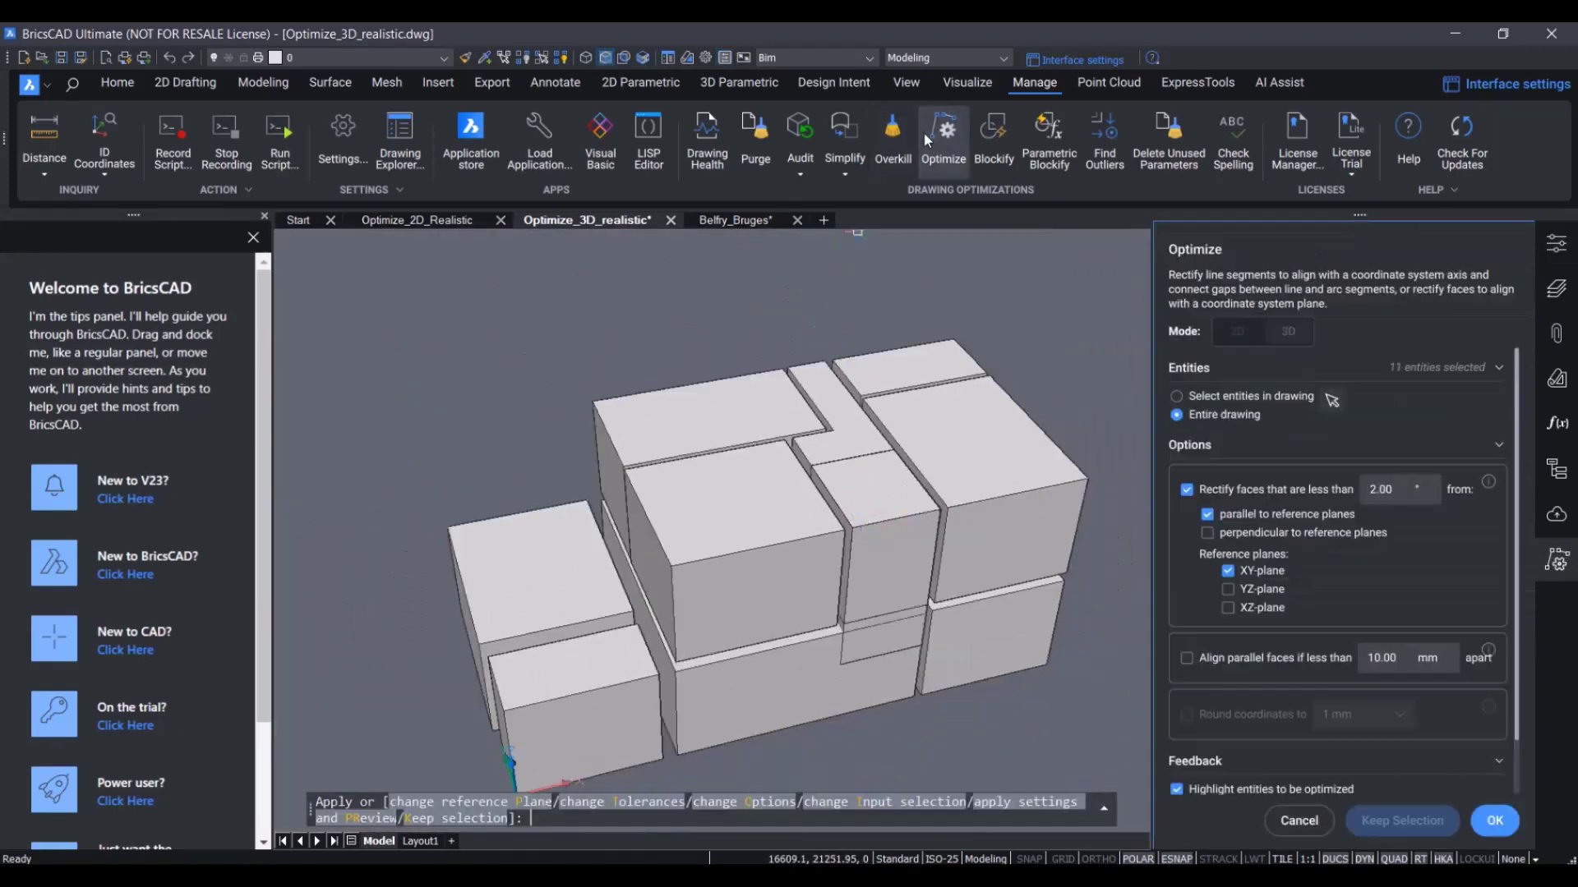
pyautogui.click(1187, 490)
pyautogui.click(1187, 659)
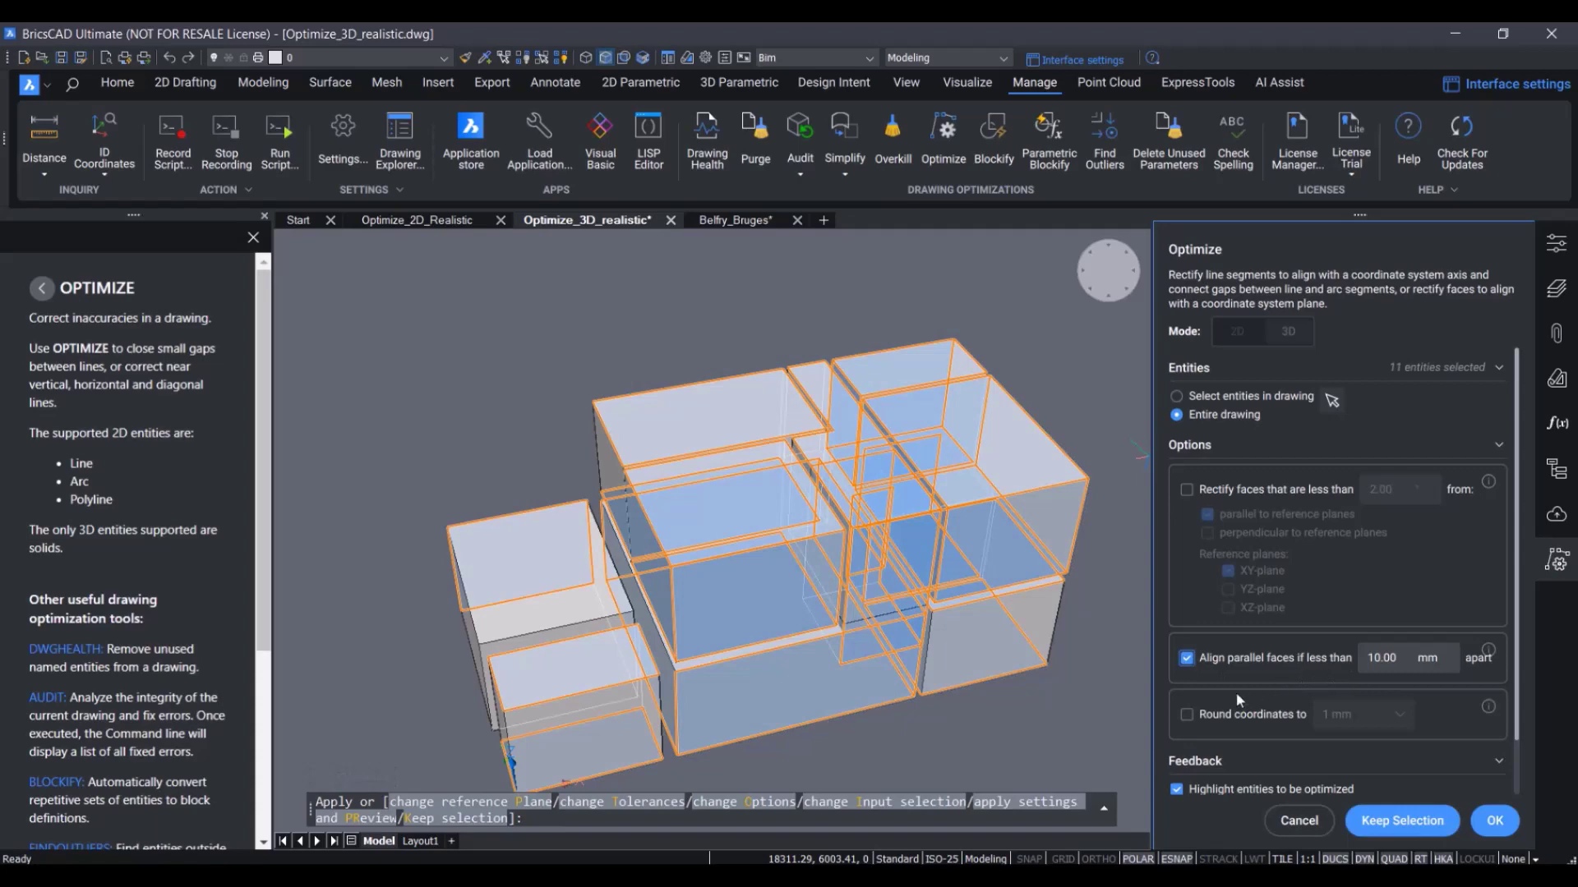
pyautogui.click(1183, 712)
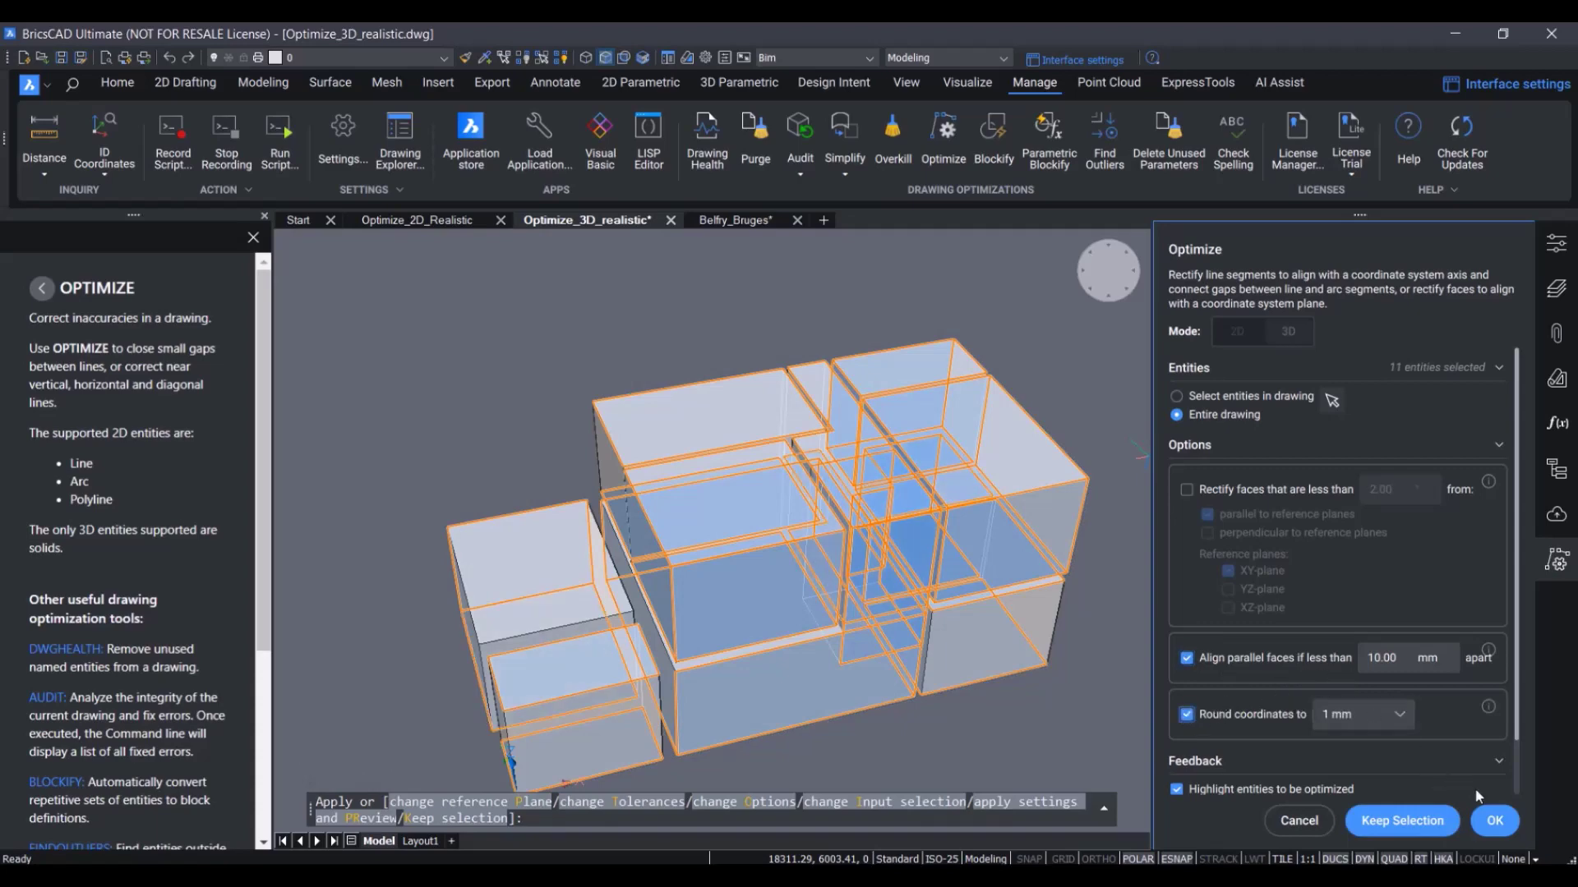
pyautogui.click(1495, 820)
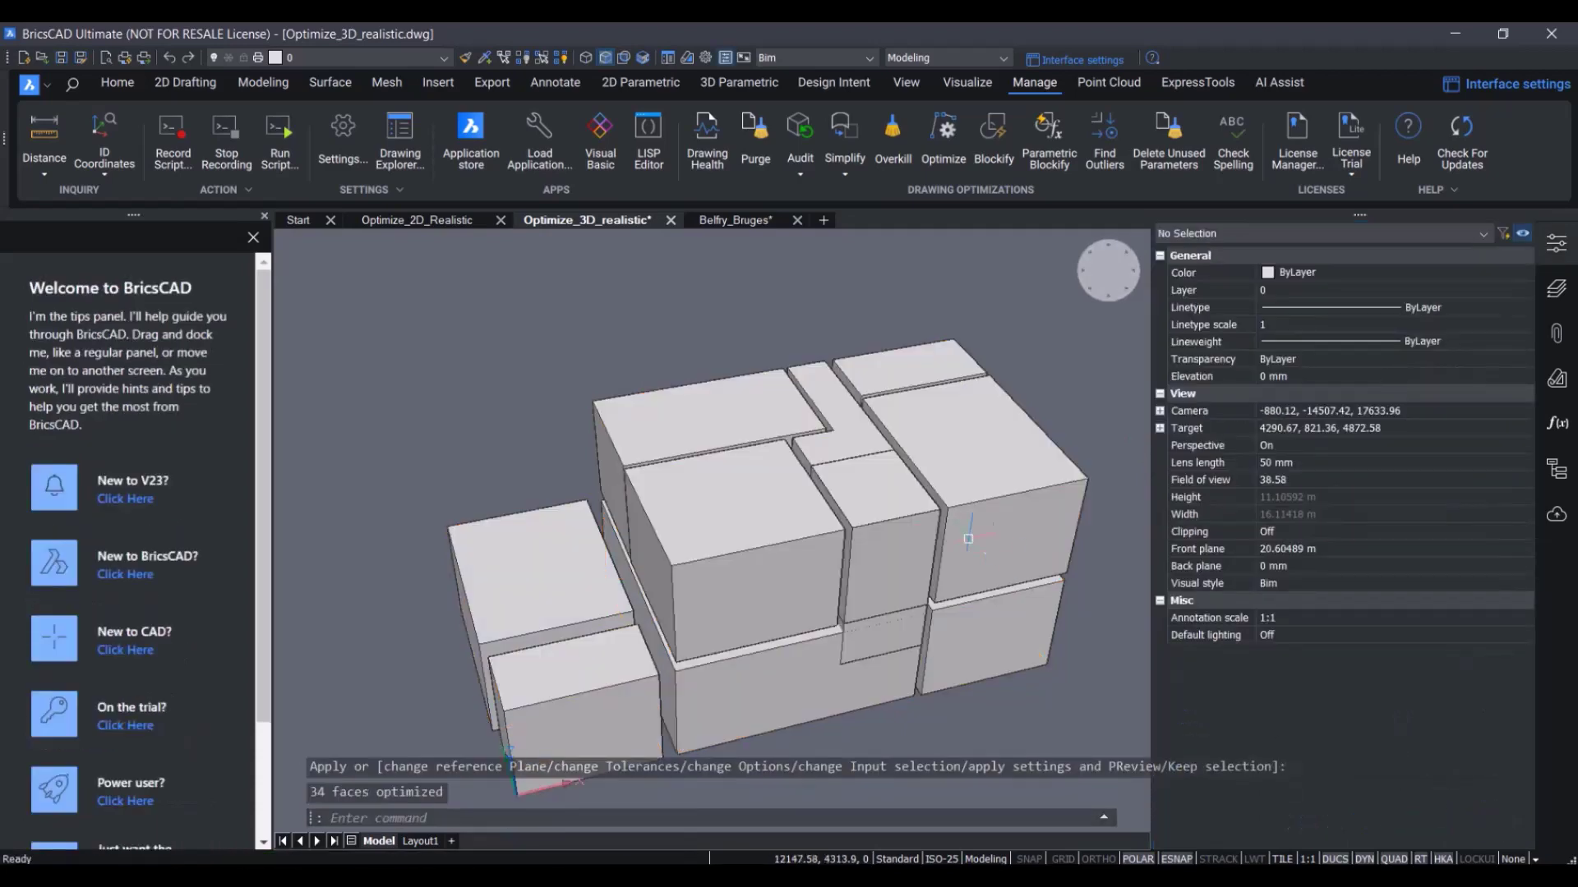
pyautogui.scroll(6, 968, 539)
pyautogui.click(850, 484)
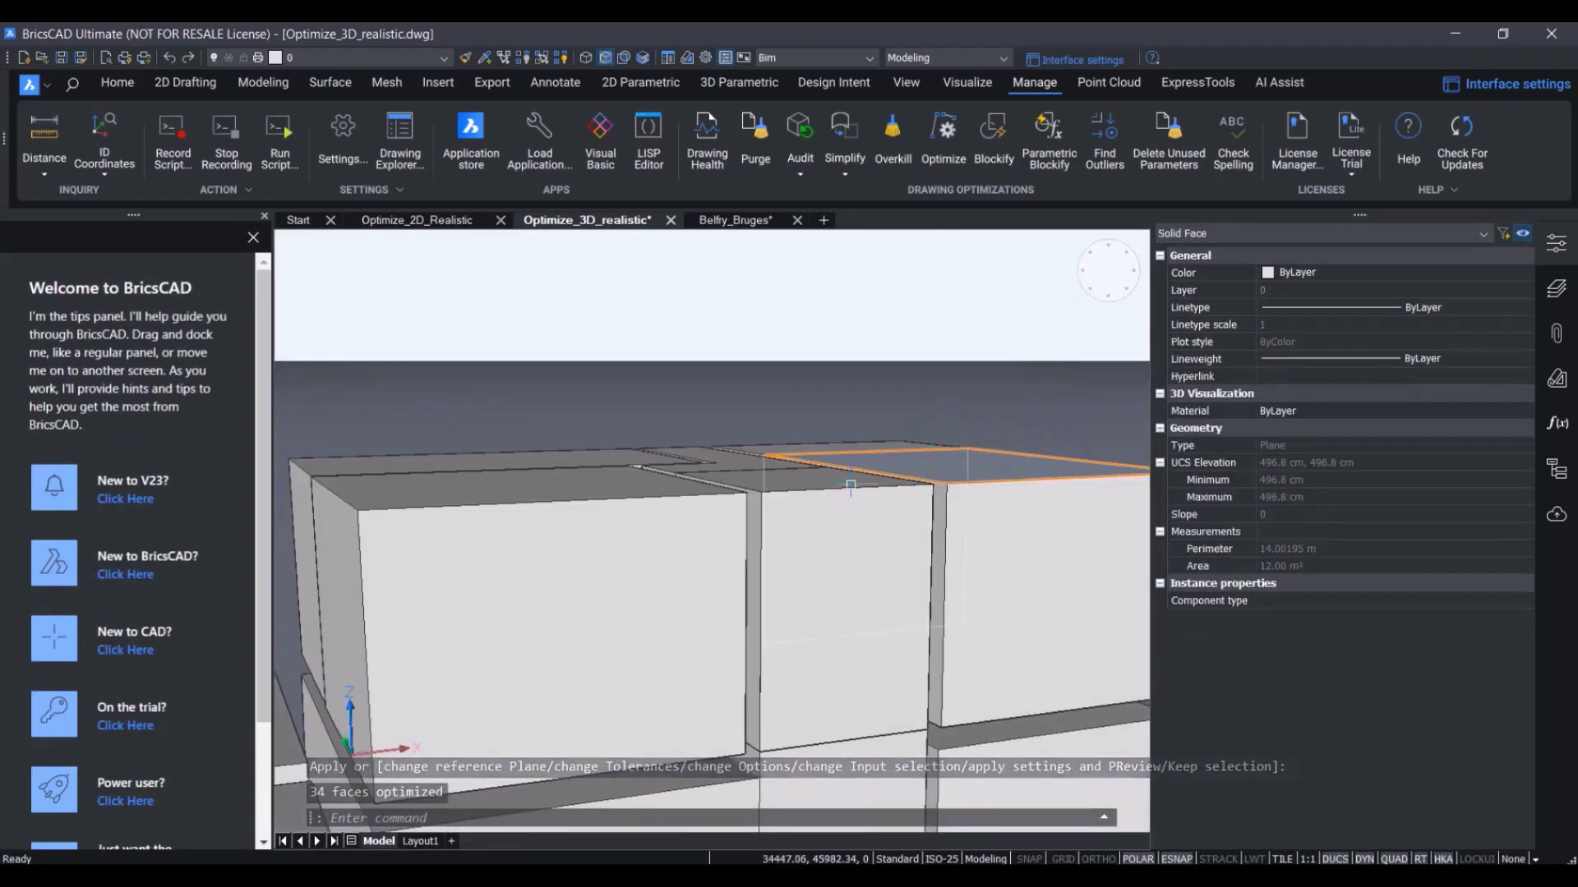
pyautogui.click(851, 486)
pyautogui.click(584, 485)
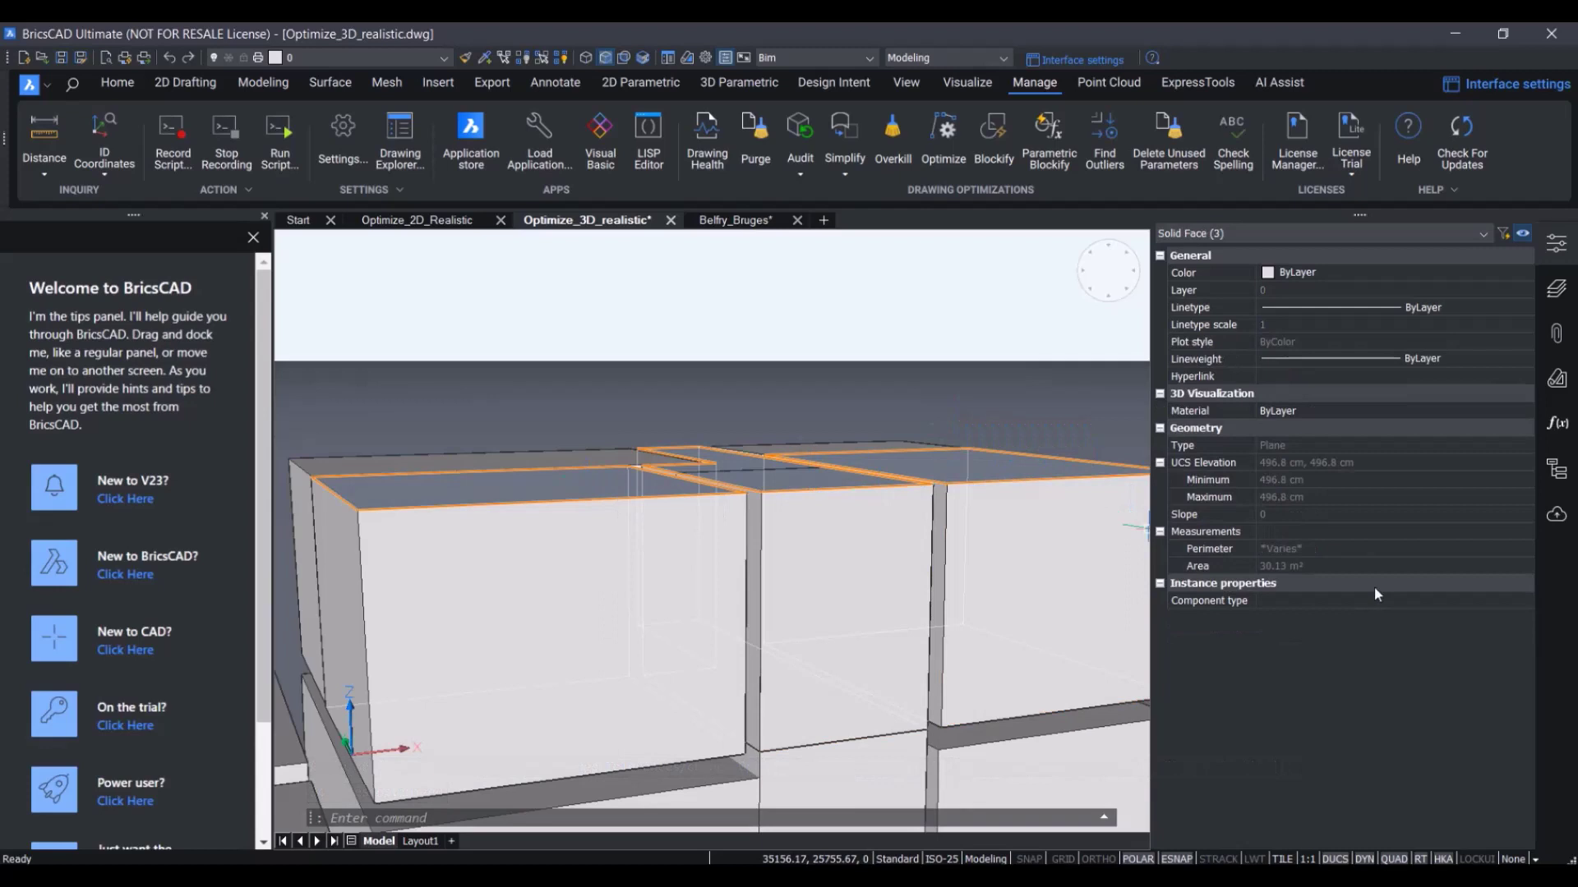
pyautogui.keyDown('shift'); pyautogui.moveTo(1019, 345); pyautogui.dragTo(968, 398, button='middle'); pyautogui.keyUp('shift')
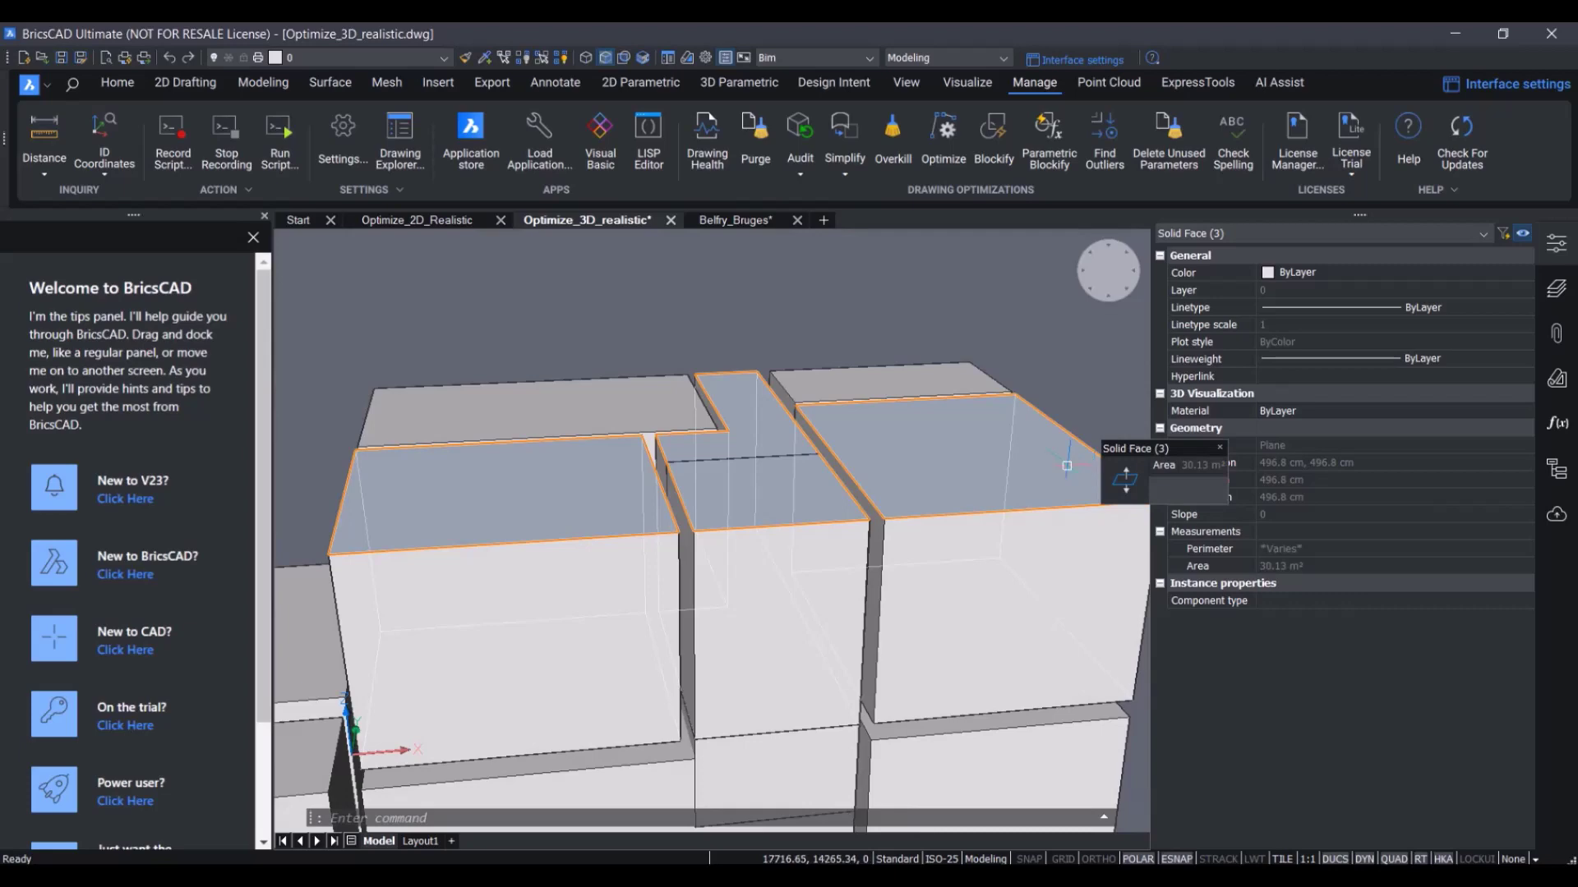
pyautogui.keyDown('shift'); pyautogui.moveTo(871, 411); pyautogui.dragTo(822, 377, button='middle'); pyautogui.keyUp('shift')
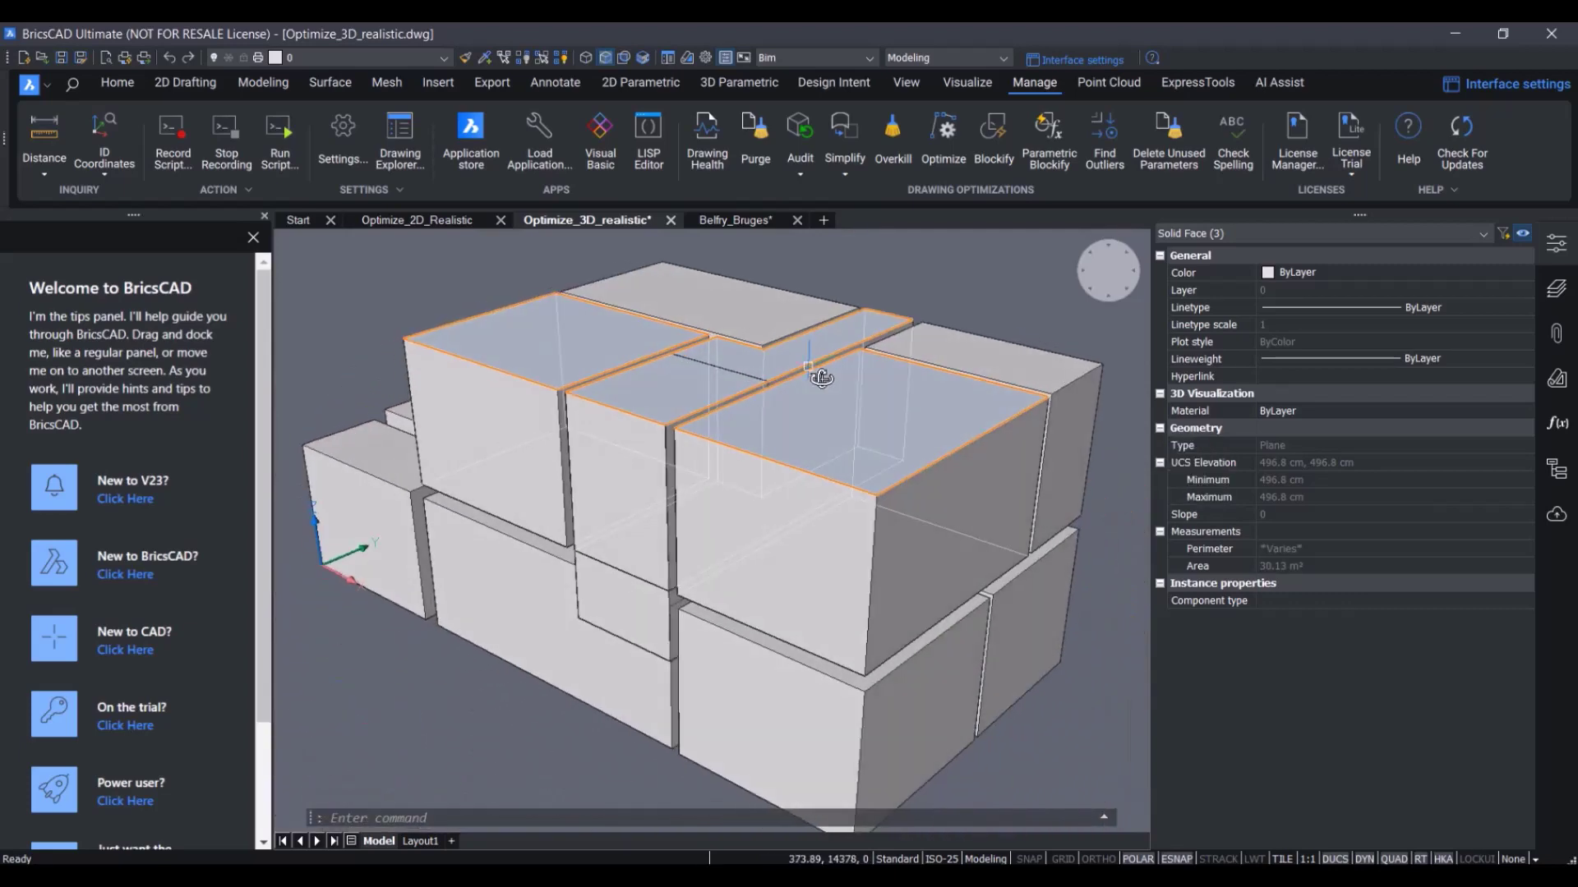